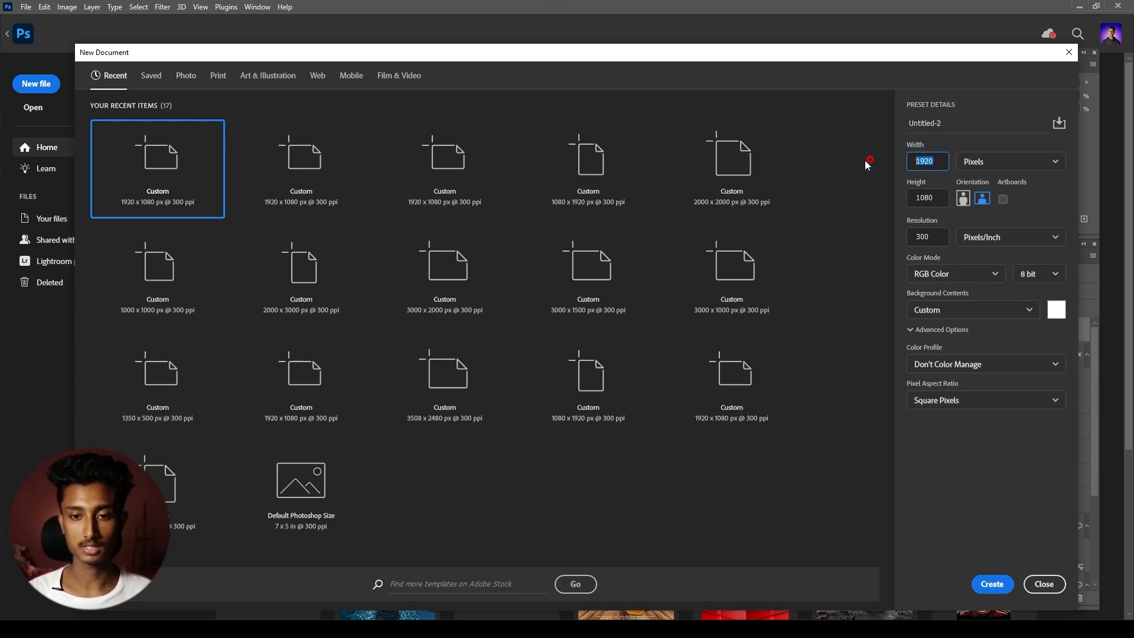
# - Create a new document 1920 pixels wide and 1080 pixels high at 300 pixels per inch
pyautogui.press('Tab')
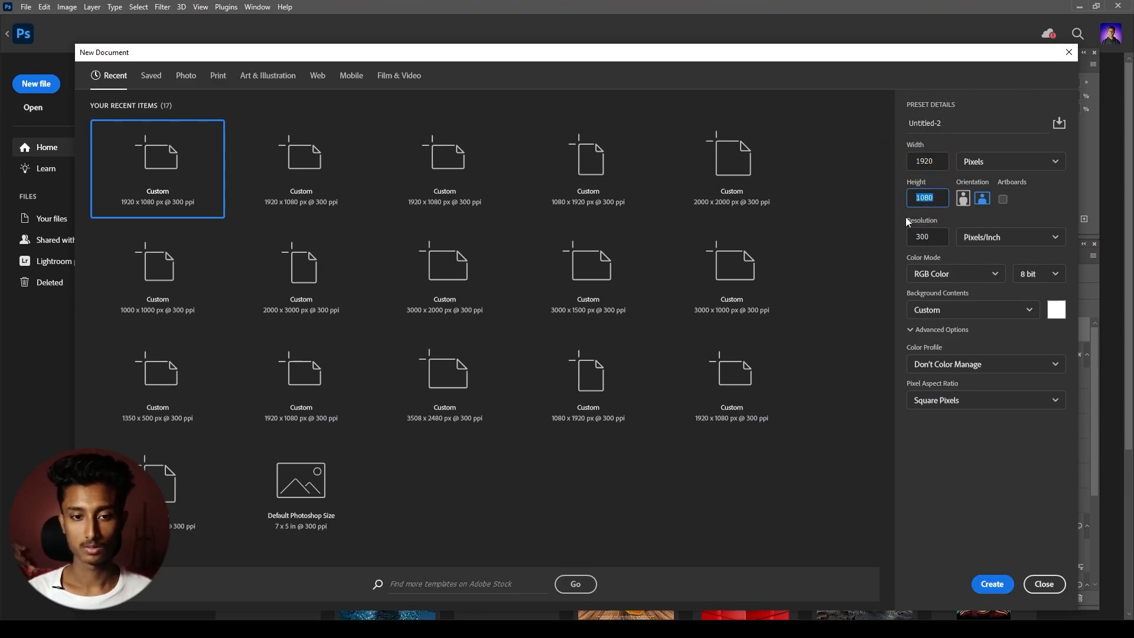
pyautogui.click(939, 236)
pyautogui.click(991, 587)
# - Place the warren-buffet portrait on the canvas at 28.80% scale, filling the height of the document
pyautogui.press('space')
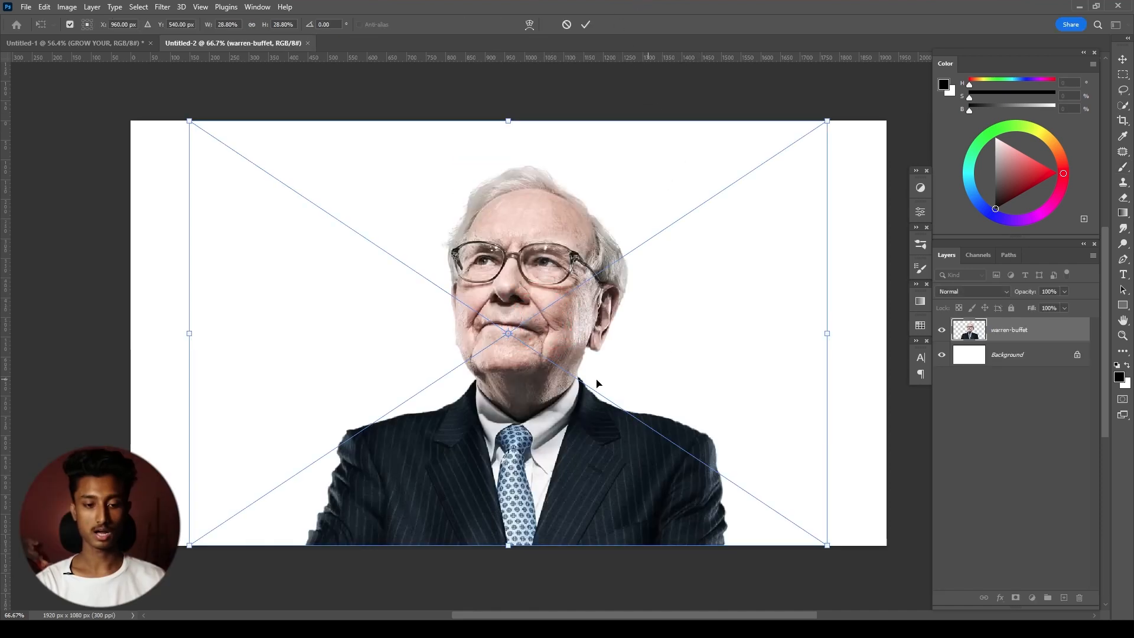
pyautogui.click(588, 24)
pyautogui.press('b')
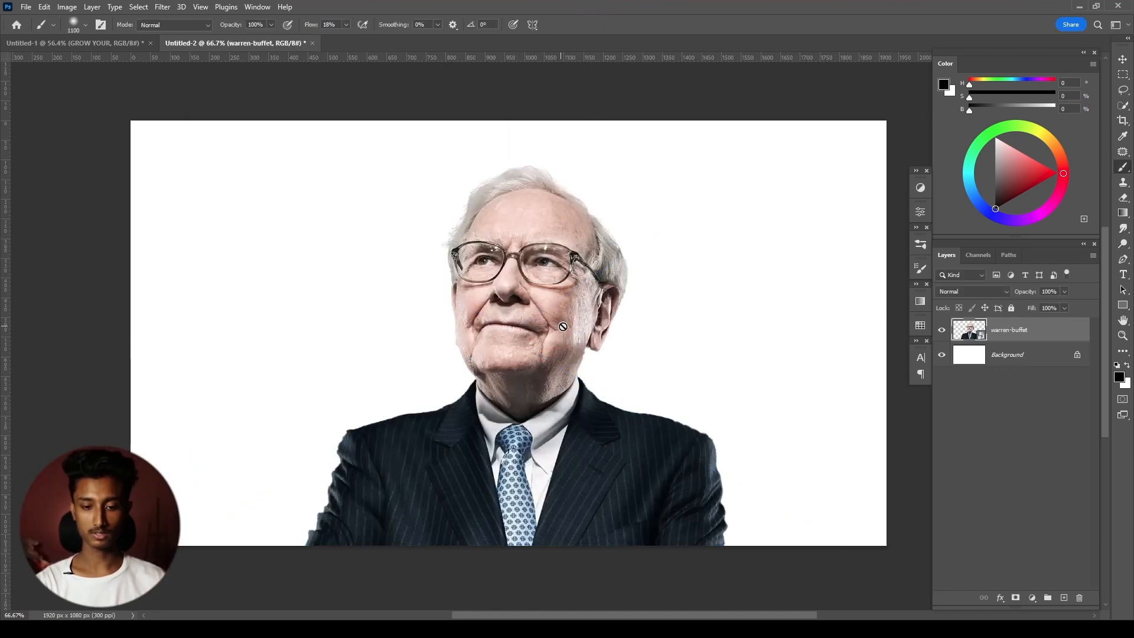
pyautogui.press('ctrl')
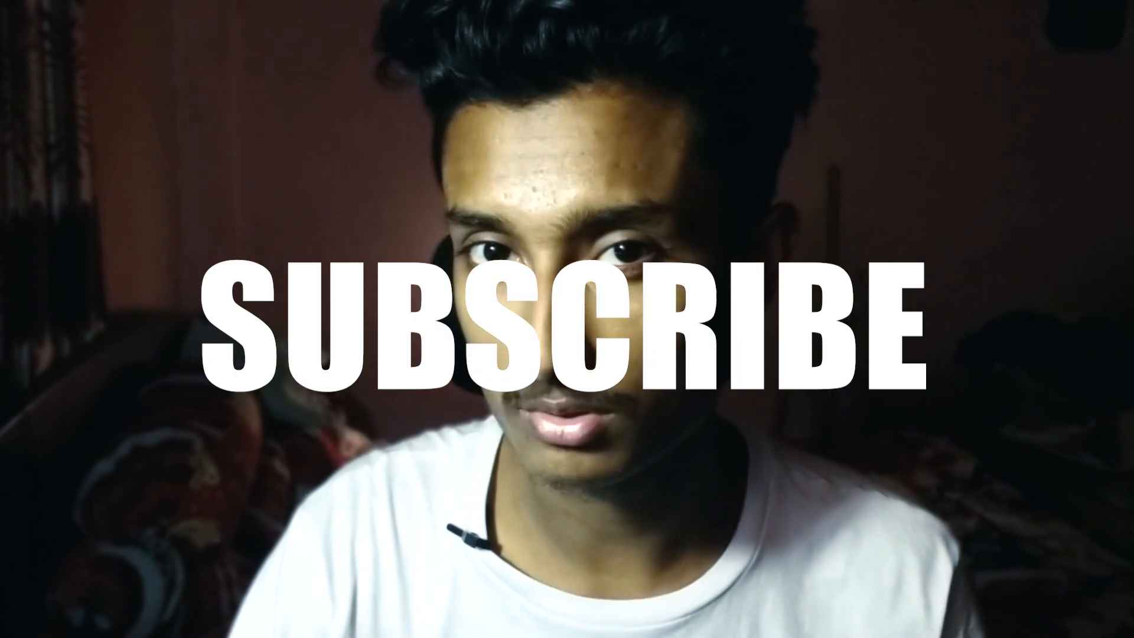
pyautogui.hotkey('ctrl', 'alt', 'space')
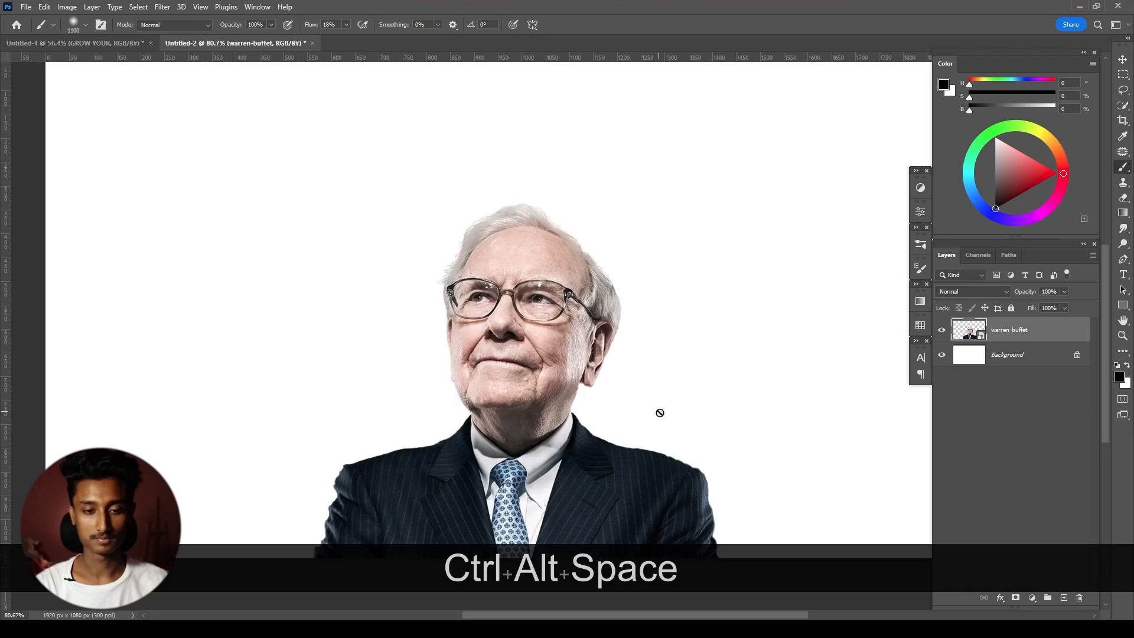
# - Unlock the Background layer and add a near-black Solid Color fill layer between it and the portrait
pyautogui.click(1077, 354)
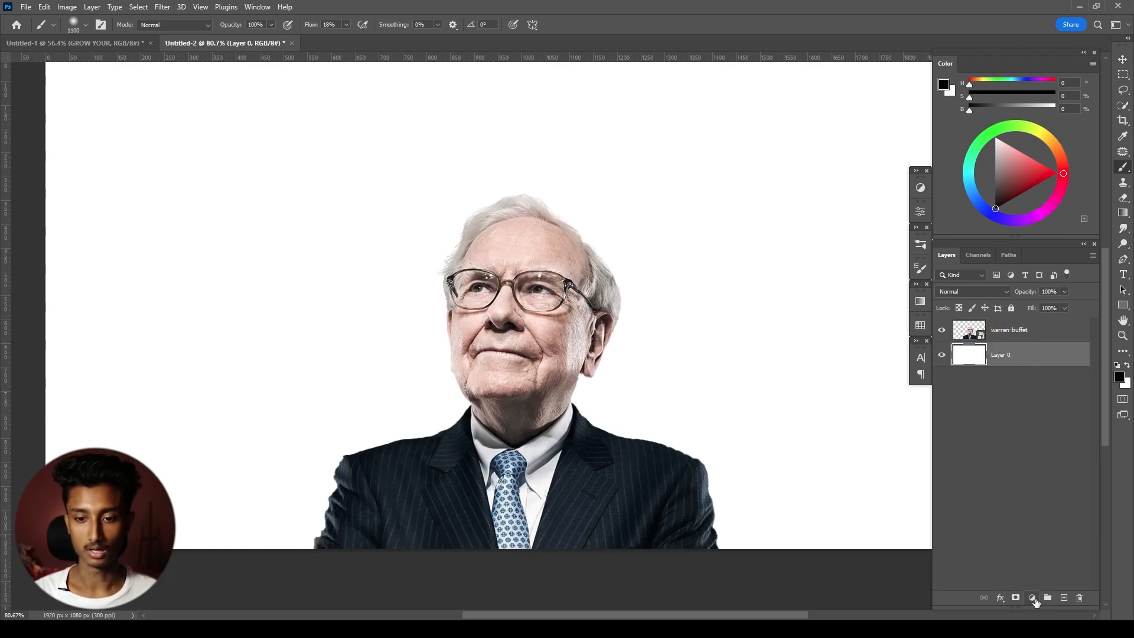
pyautogui.click(1032, 598)
pyautogui.click(1031, 390)
pyautogui.click(806, 441)
pyautogui.moveTo(807, 441); pyautogui.dragTo(765, 450)
pyautogui.click(1033, 307)
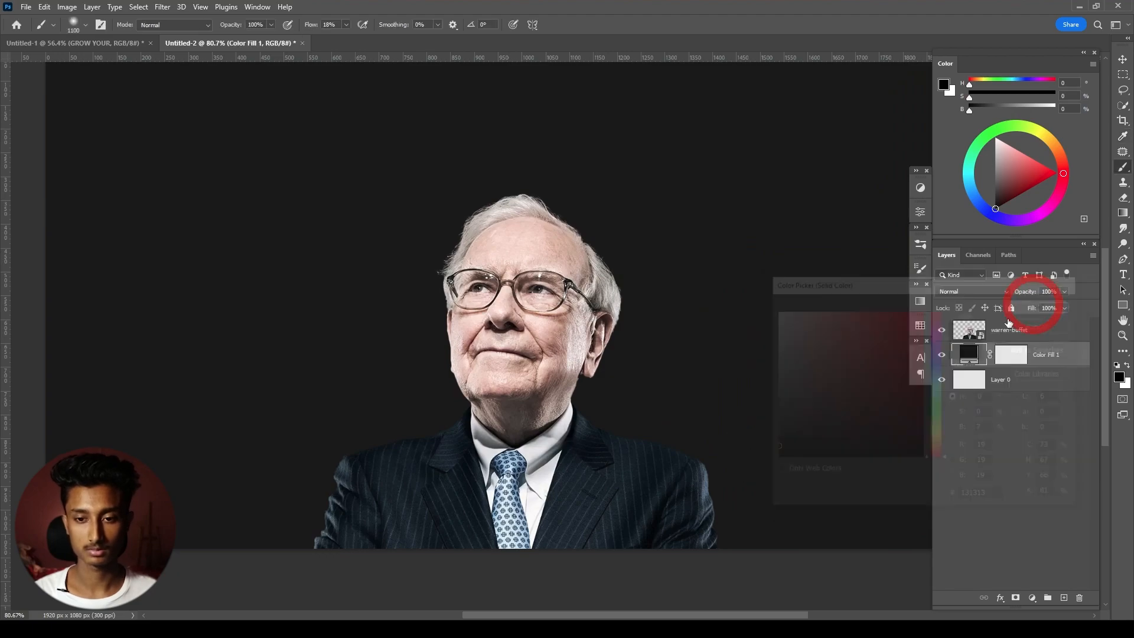
# - Change the area surrounding the canvas to Light Gray
pyautogui.keyDown('ctrl'); pyautogui.keyDown('alt'); pyautogui.click(594, 290); pyautogui.keyUp('alt'); pyautogui.keyUp('ctrl')
pyautogui.press('v')
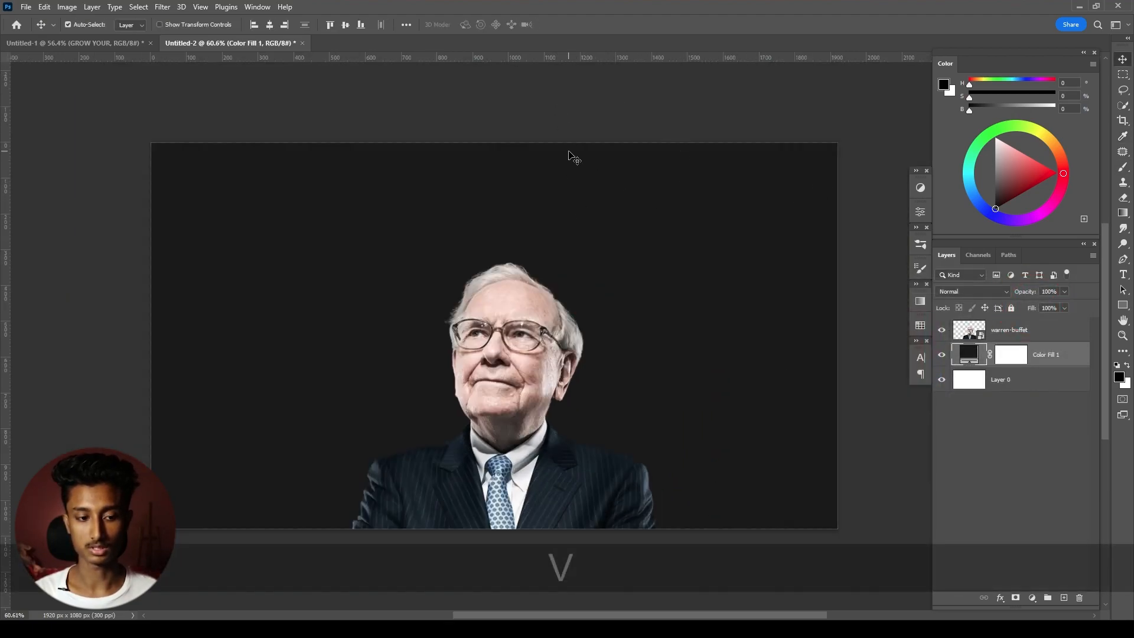
pyautogui.rightClick(625, 101)
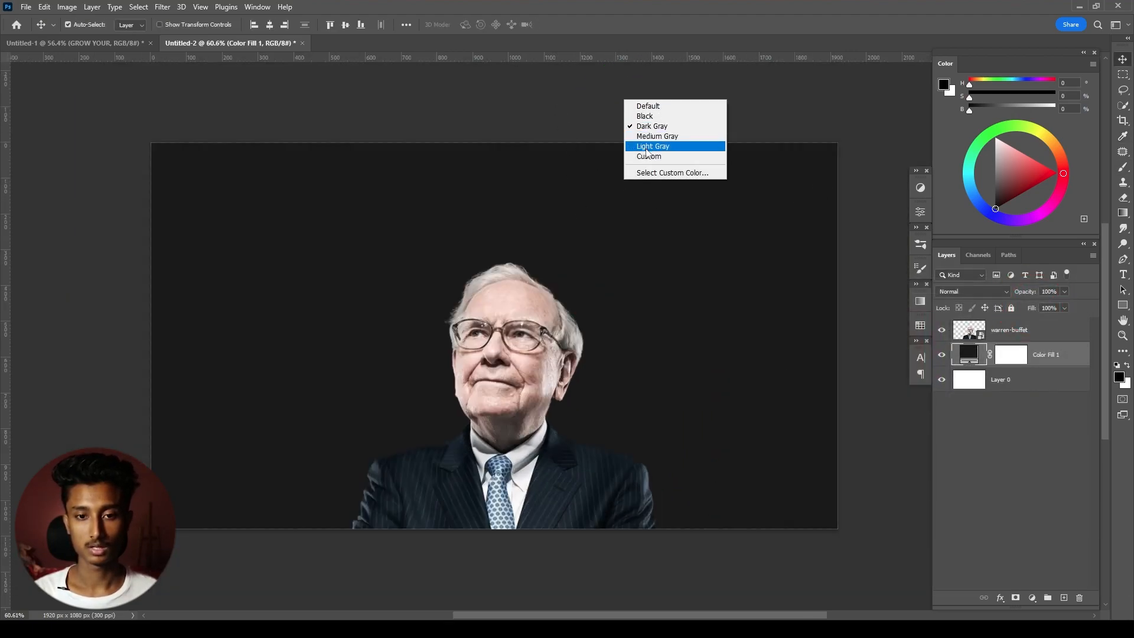
pyautogui.click(647, 148)
pyautogui.press('space')
pyautogui.moveTo(645, 243); pyautogui.dragTo(649, 257)
pyautogui.click(1080, 421)
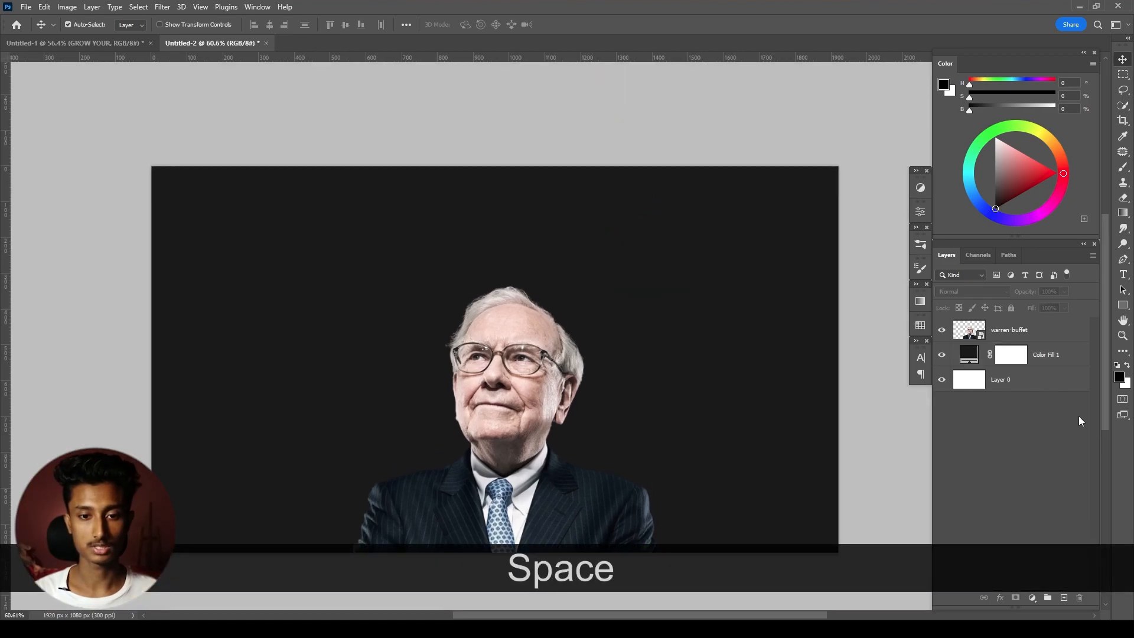
# - Apply the Camera Raw Filter to the warren-buffet layer with adjusted Color settings
pyautogui.click(965, 337)
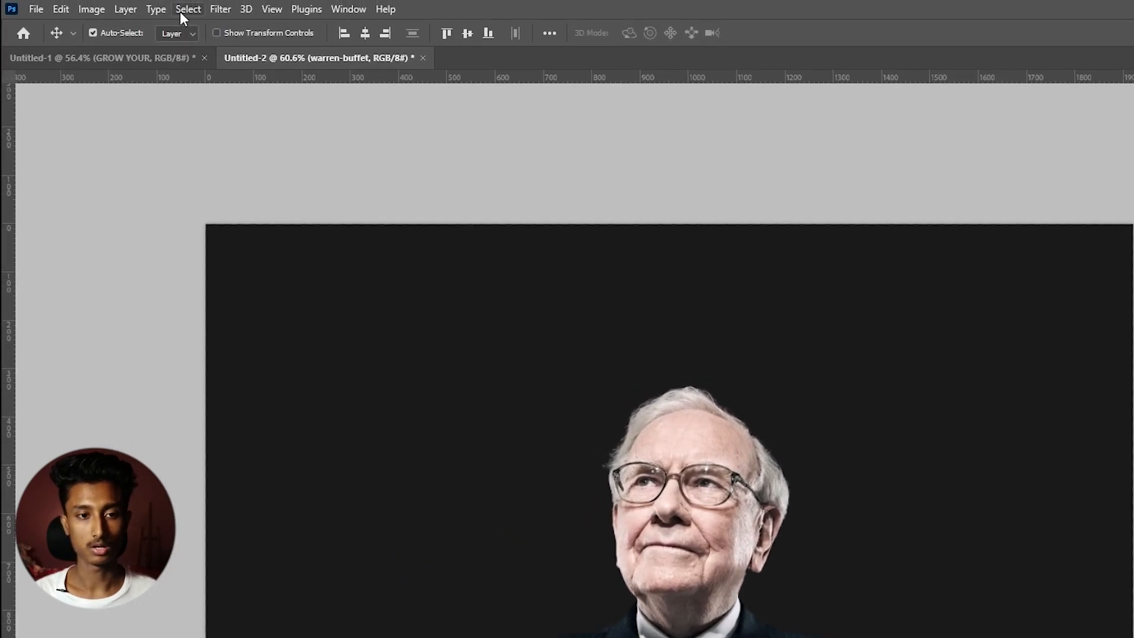
pyautogui.click(218, 9)
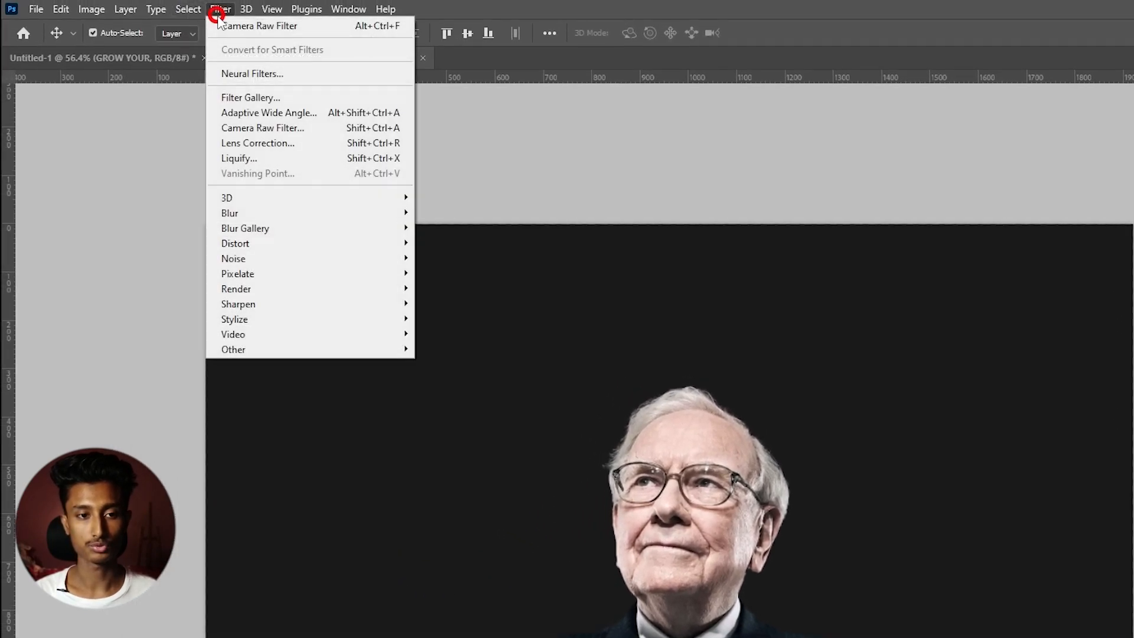
pyautogui.click(286, 133)
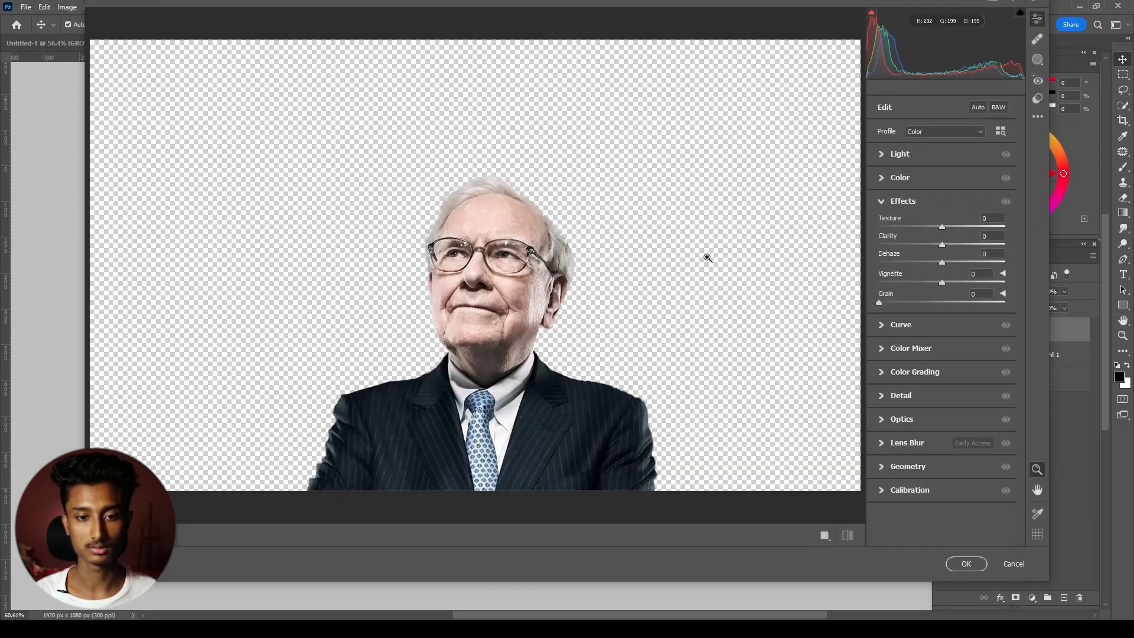
pyautogui.click(903, 201)
pyautogui.click(900, 178)
pyautogui.moveTo(942, 225); pyautogui.dragTo(940, 282)
pyautogui.click(876, 178)
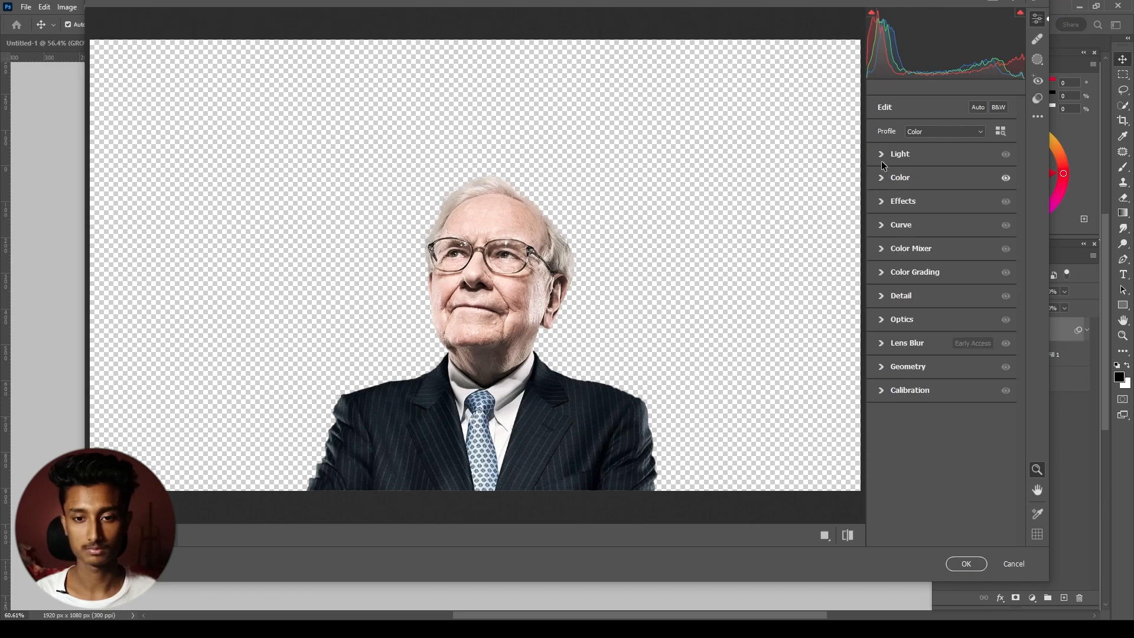
pyautogui.click(968, 563)
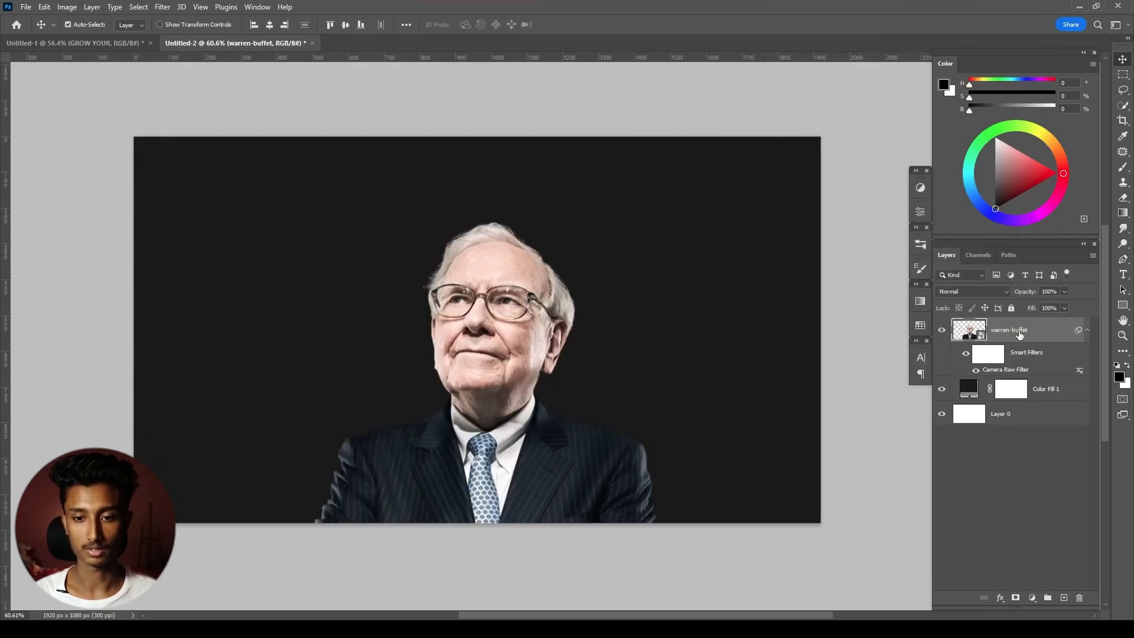
# - Duplicate the portrait layer and set the copy's Camera Raw Filter effects to Texture -69 and Clarity -8
pyautogui.hotkey('ctrl', 'j')
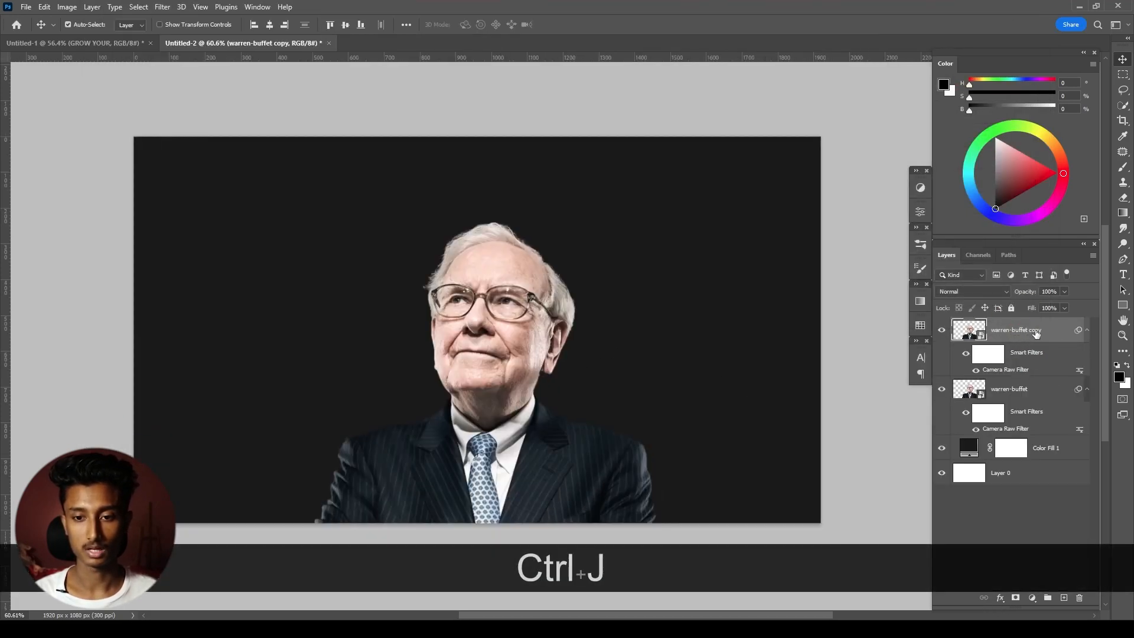
pyautogui.doubleClick(1017, 374)
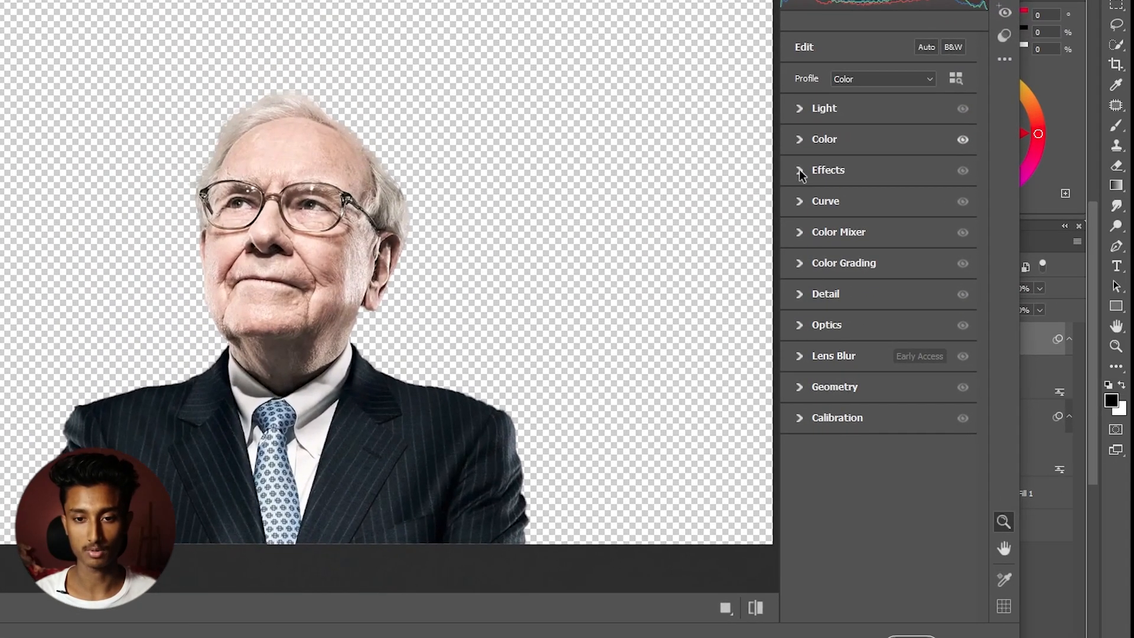
pyautogui.click(799, 170)
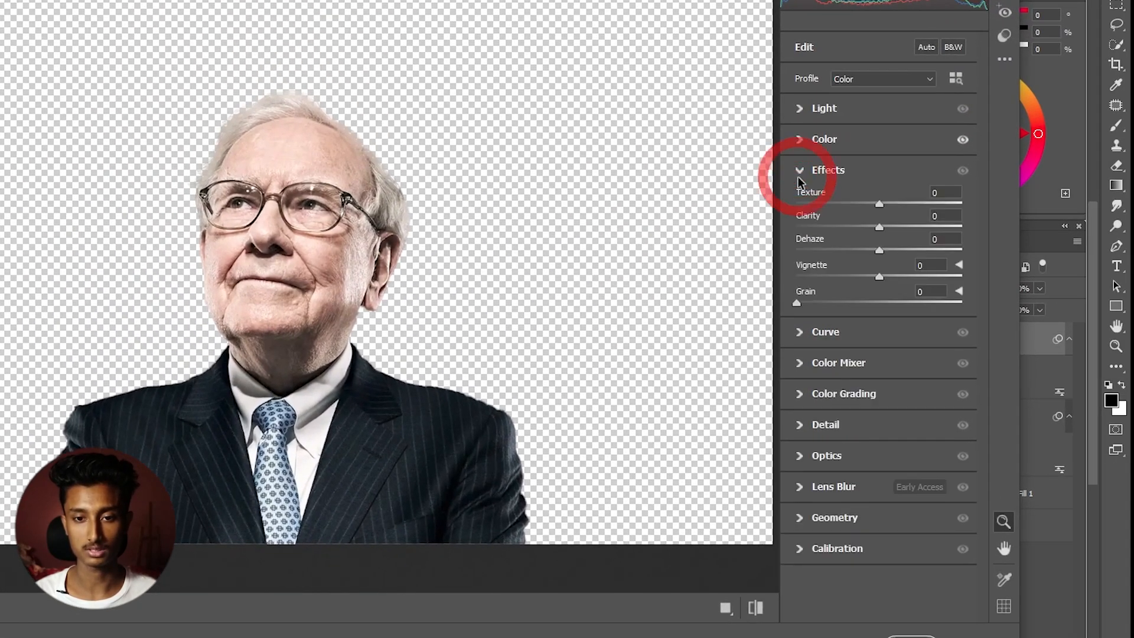
pyautogui.moveTo(879, 204); pyautogui.dragTo(871, 233)
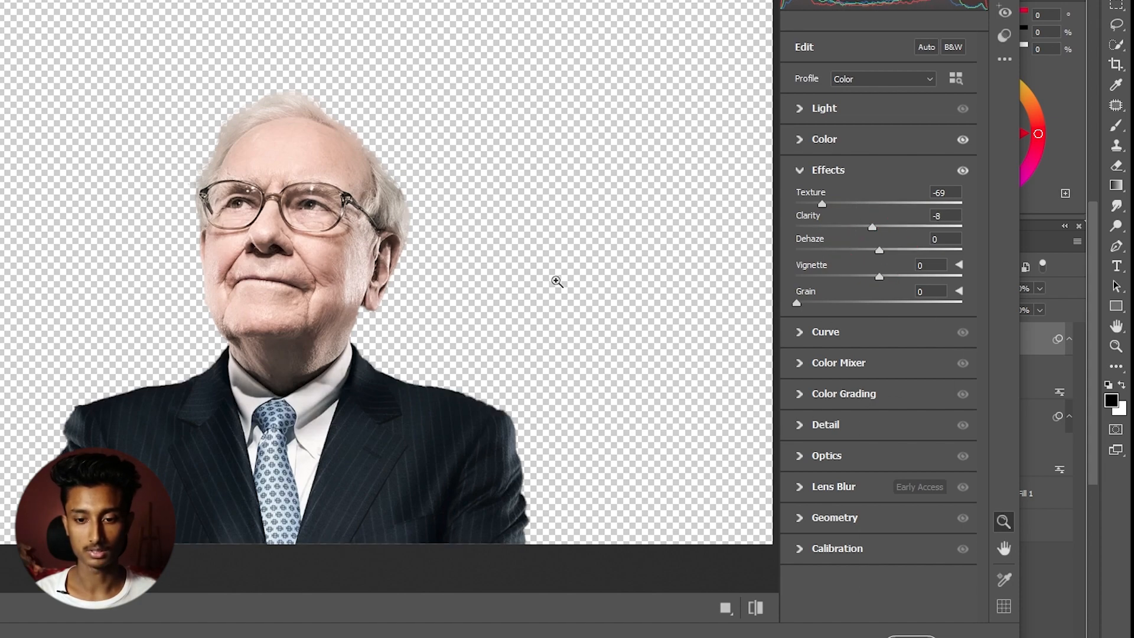
pyautogui.click(972, 637)
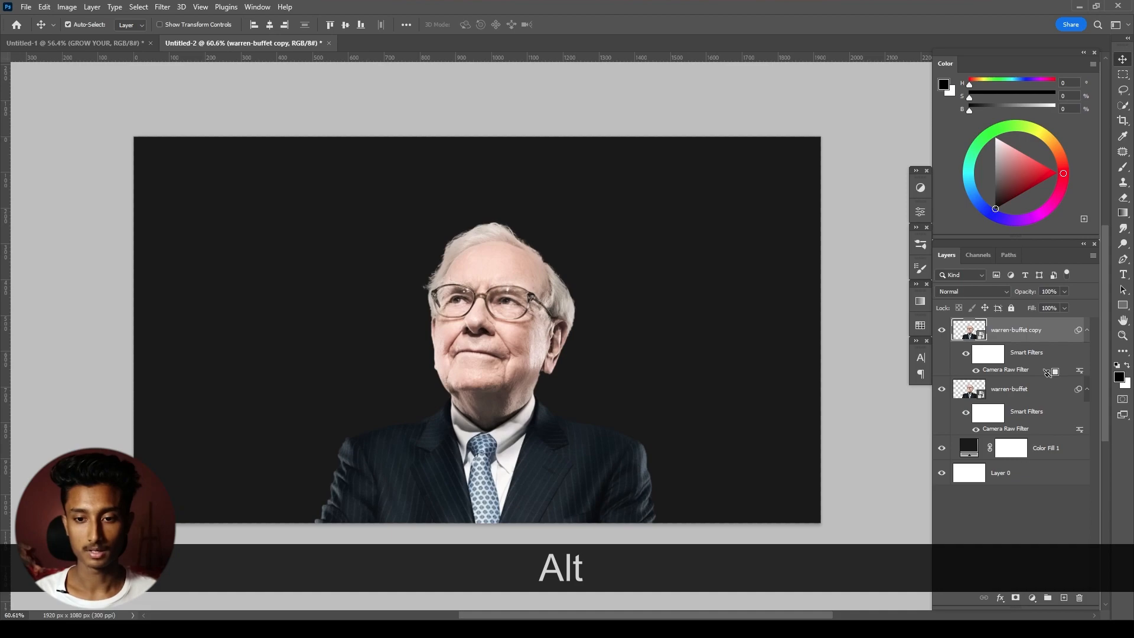
# - Clip the smoothed portrait copy to the original portrait layer and hide it behind an inverted black layer mask
pyautogui.keyDown('alt'); pyautogui.click(1049, 373); pyautogui.keyUp('alt')
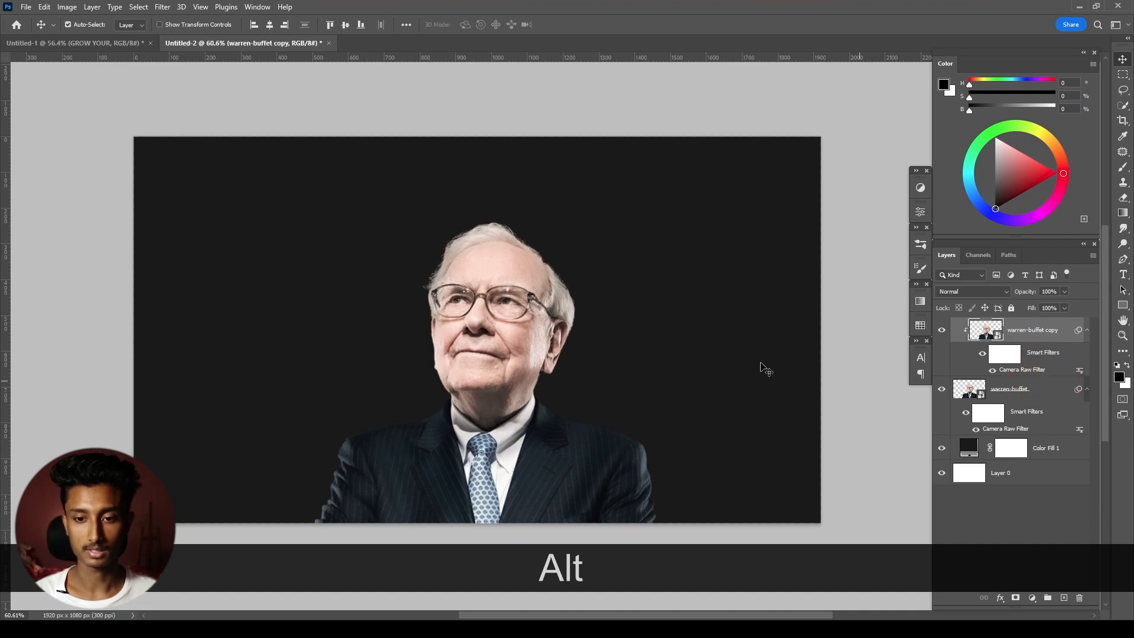
pyautogui.moveTo(497, 301); pyautogui.dragTo(539, 277)
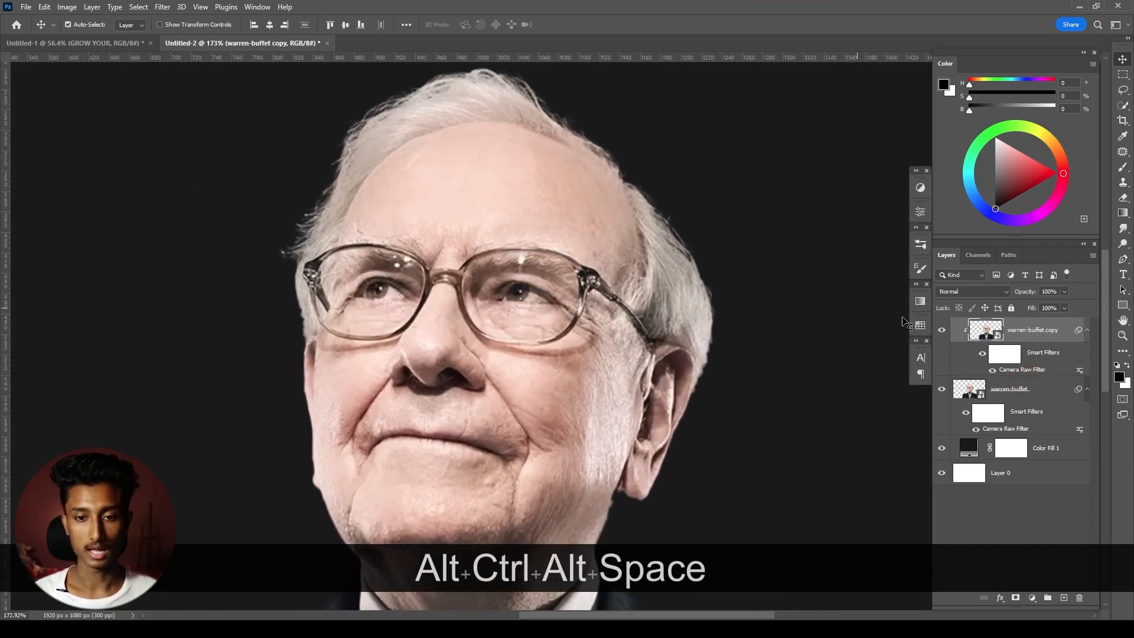
pyautogui.click(1015, 598)
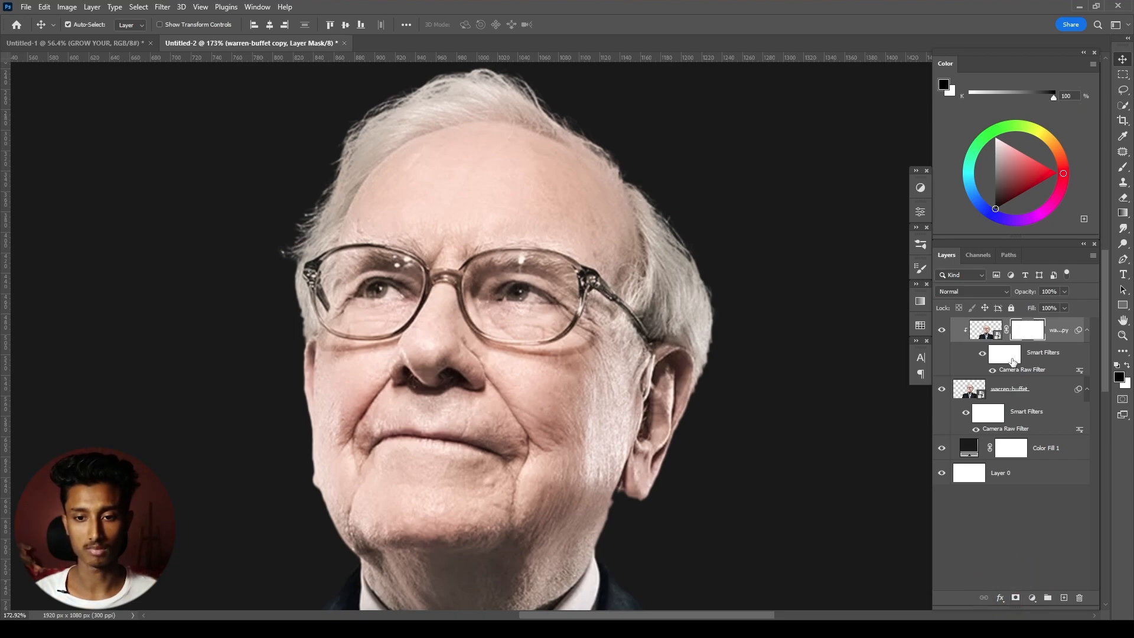
pyautogui.hotkey('ctrl', 'i')
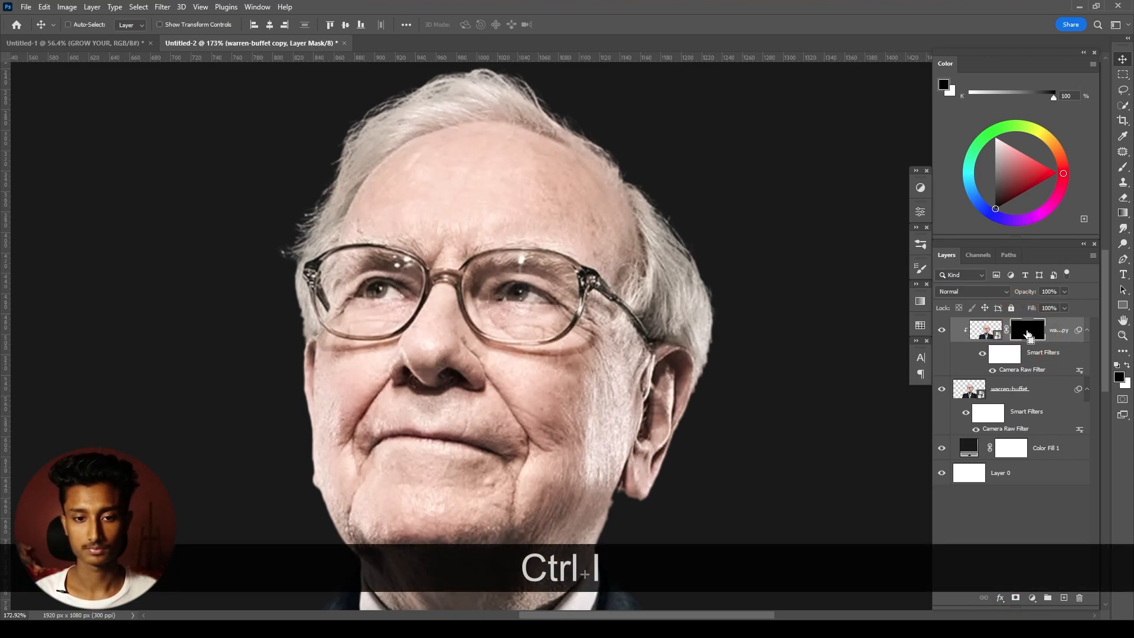
# - Set up the Brush tool with a size of 125 and a flow of 32% for painting on the mask
pyautogui.press('b')
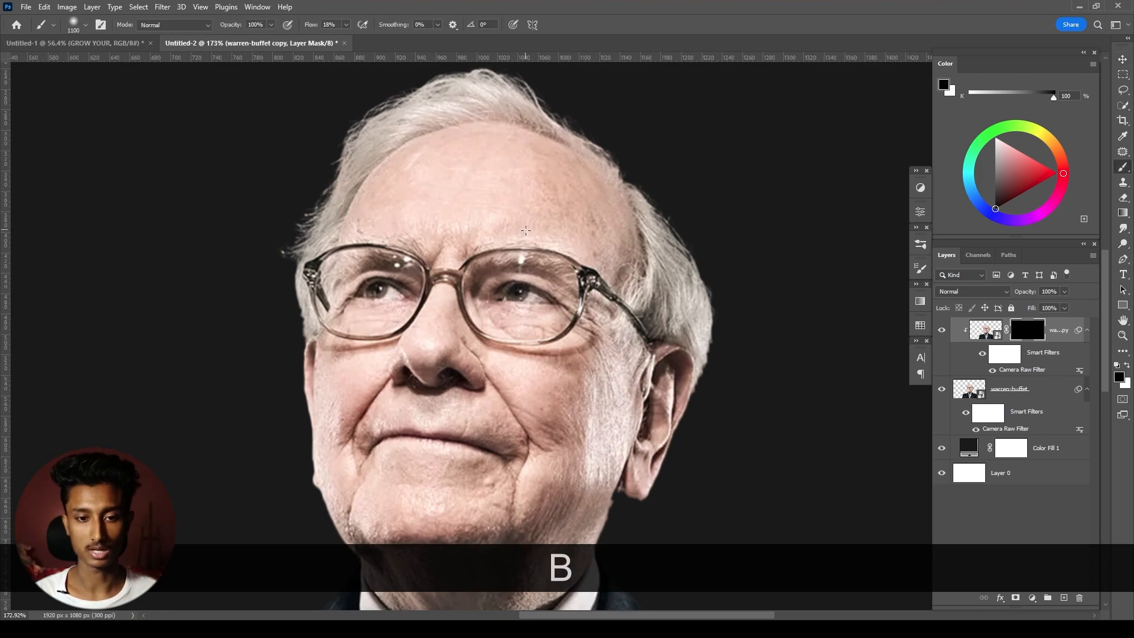
pyautogui.press('capslock')
pyautogui.press('[')
pyautogui.press('[')
pyautogui.press('[')
pyautogui.press('[')
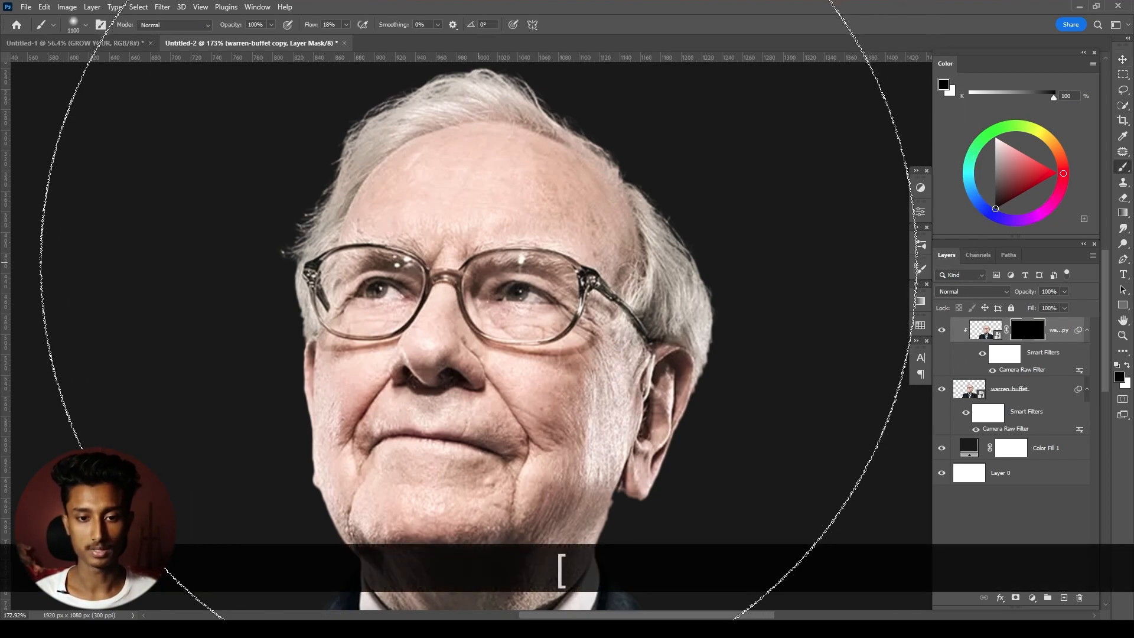
pyautogui.press('[')
pyautogui.press('[')
pyautogui.press('[')
pyautogui.press('[')
pyautogui.press('[')
pyautogui.press('[')
pyautogui.press('[')
pyautogui.press('[')
pyautogui.press('[')
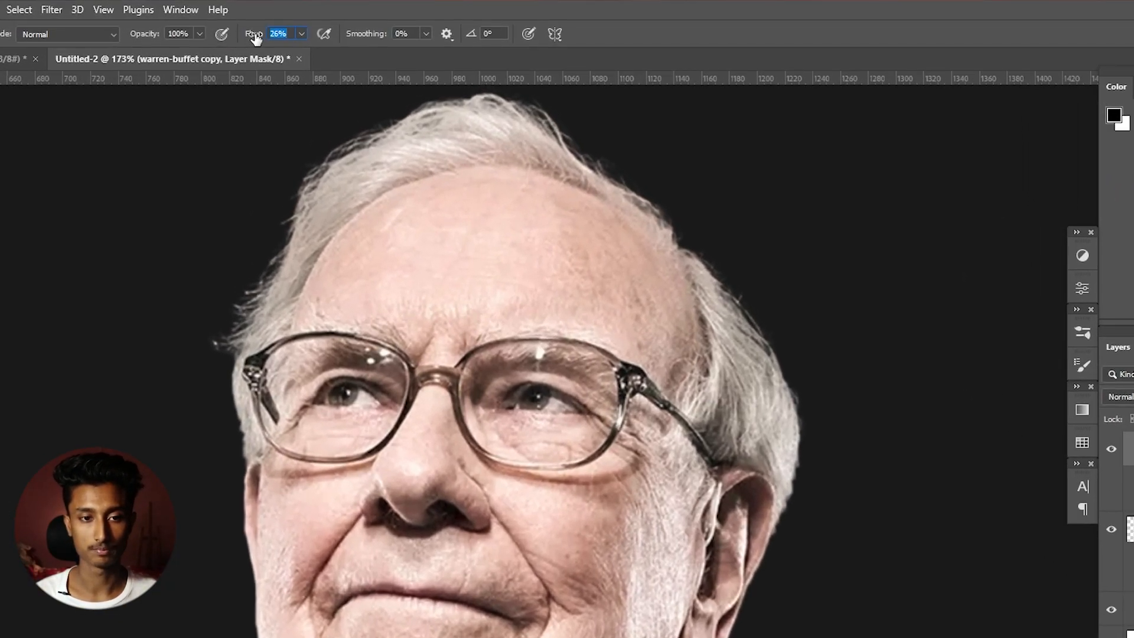
pyautogui.moveTo(273, 46); pyautogui.dragTo(273, 50)
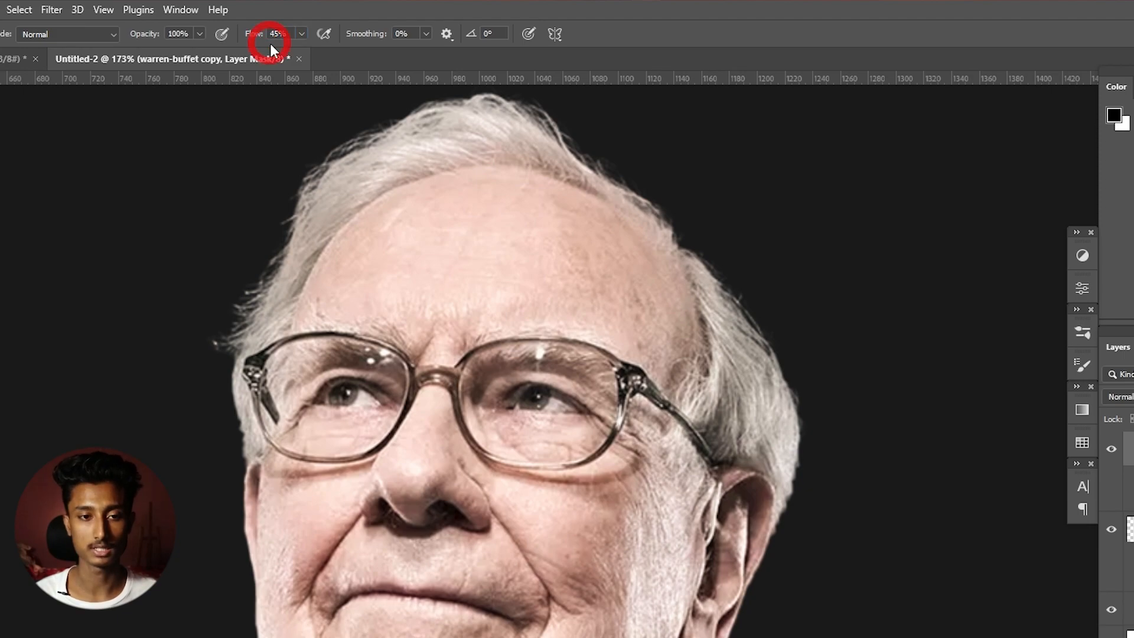
pyautogui.click(242, 36)
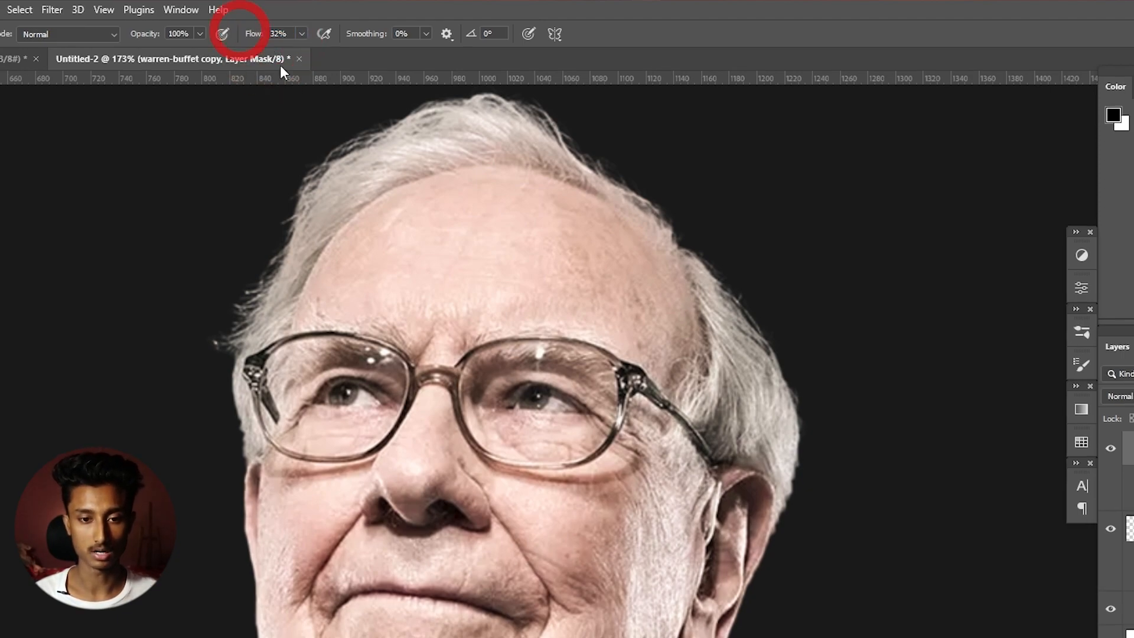
# - Paint white on the copy's mask over the forehead with a brush size of 80 to reveal the smoothed skin
pyautogui.hotkey('ctrl', 'alt')
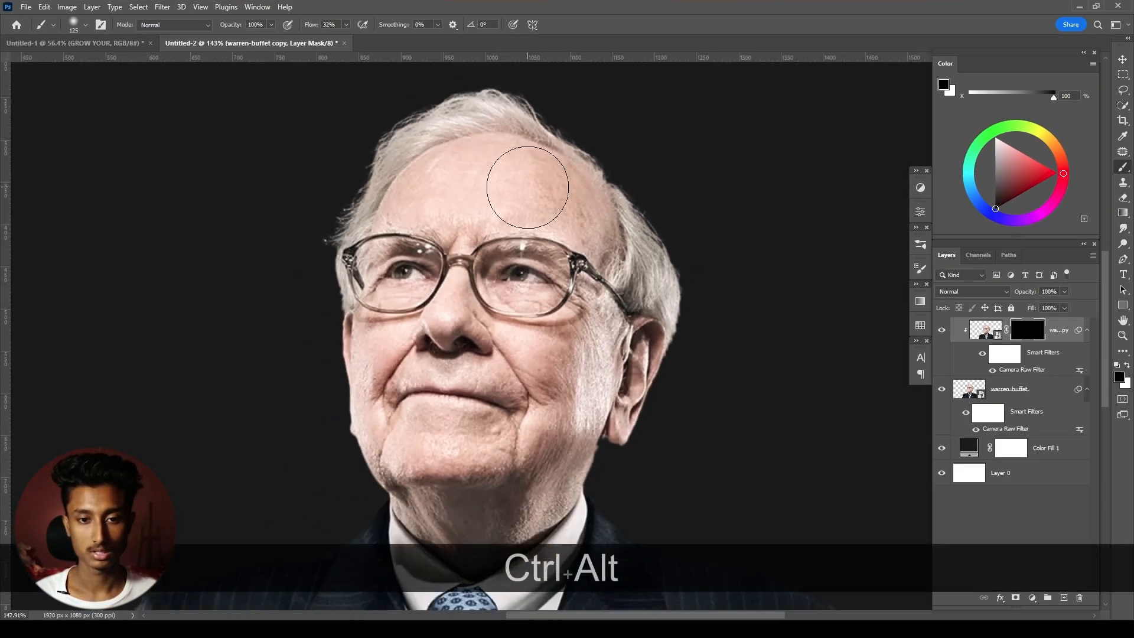
pyautogui.moveTo(528, 188); pyautogui.dragTo(534, 232)
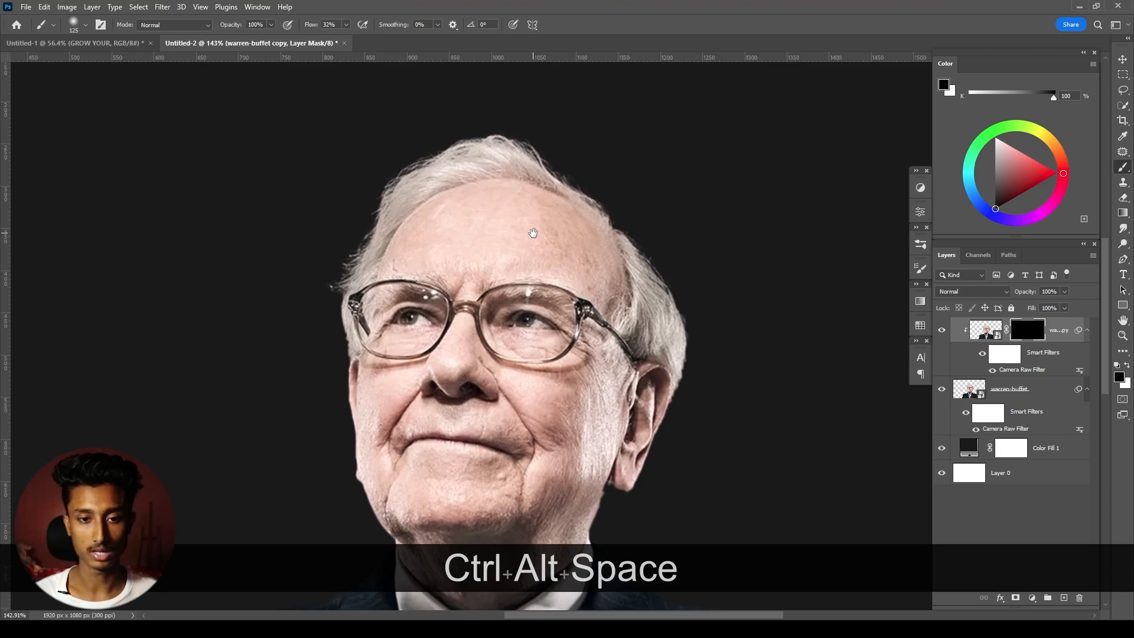
pyautogui.scroll(4, 538, 233)
pyautogui.press('[')
pyautogui.press('[')
pyautogui.press('[')
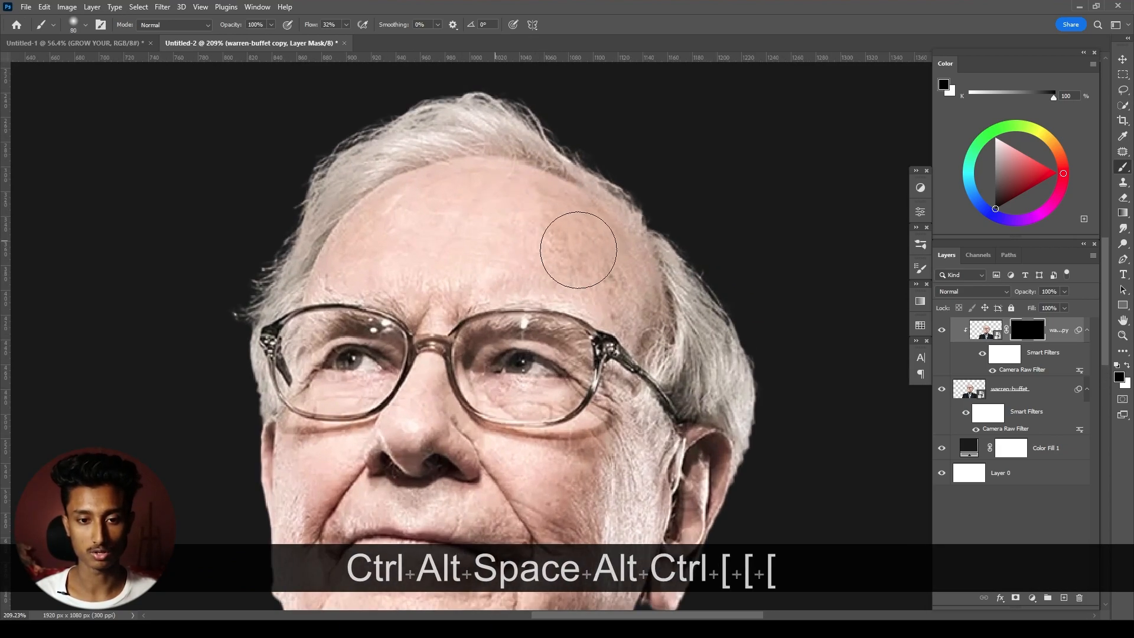
pyautogui.press('x')
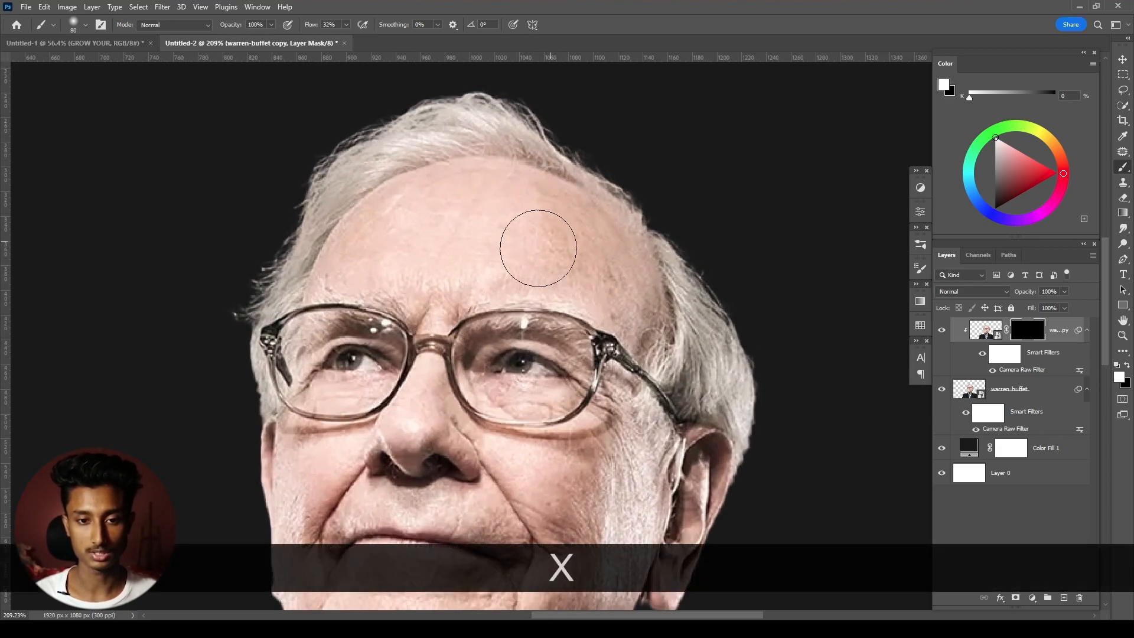
pyautogui.moveTo(414, 239); pyautogui.dragTo(446, 234)
# - Reveal the smoothed skin above the brows and on the temple with smaller brushes of size 35 and 25
pyautogui.press('[')
pyautogui.press('[')
pyautogui.press('[')
pyautogui.press('[')
pyautogui.press('[')
pyautogui.press('[')
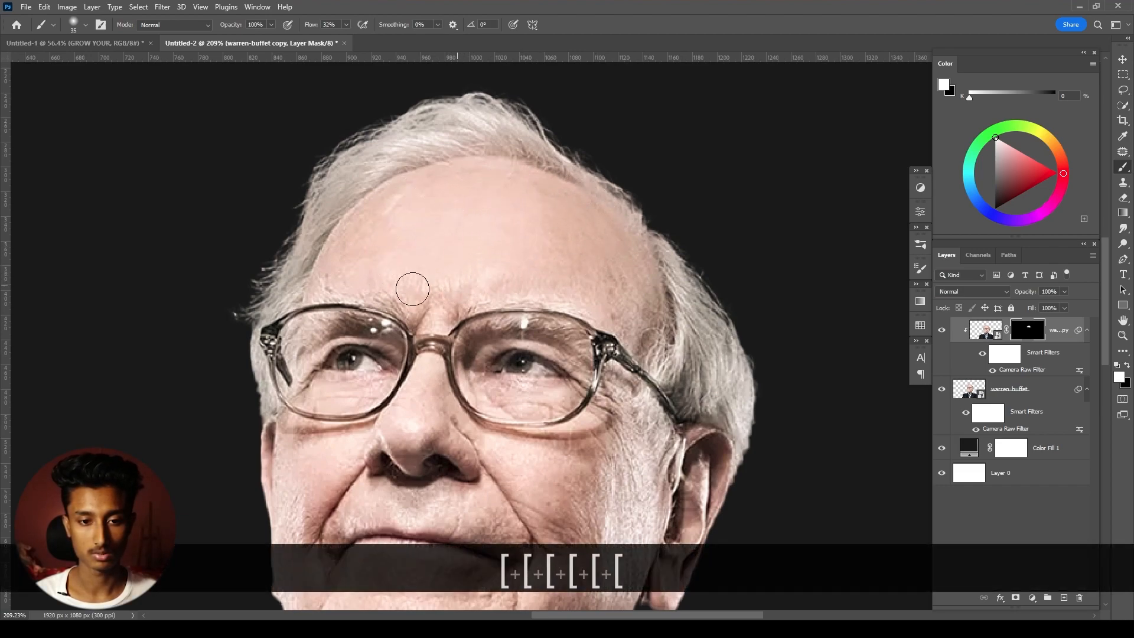
pyautogui.press('[')
pyautogui.press('[')
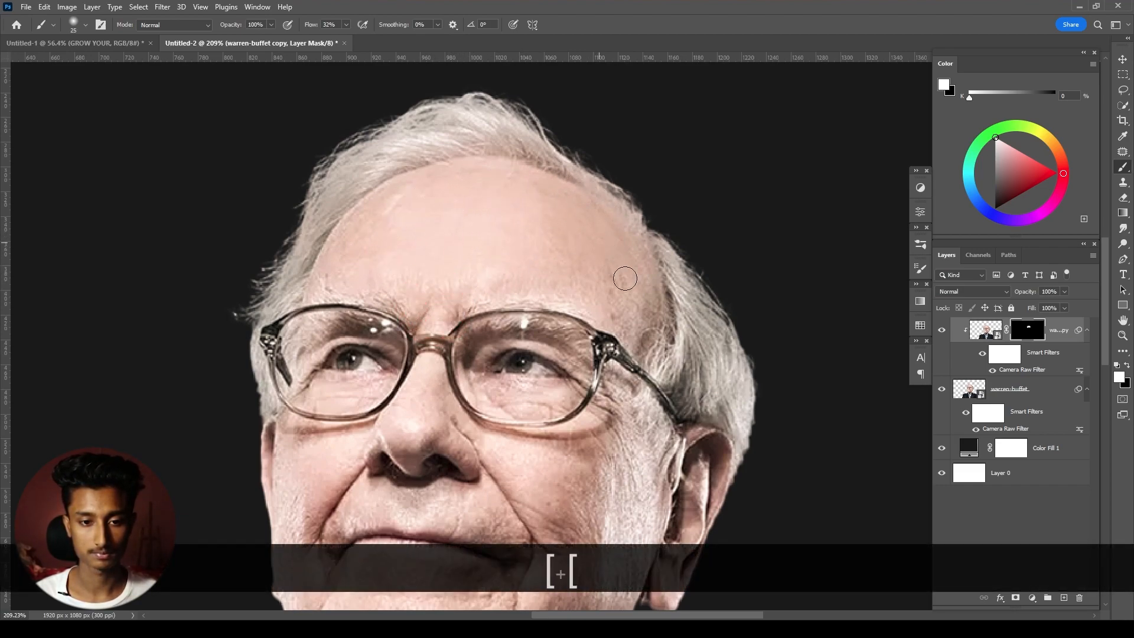
pyautogui.press(']')
pyautogui.press(']')
# - Paint white on the mask over the cheek beside the ear with a brush size of about 45
pyautogui.press('space')
pyautogui.moveTo(562, 458)
pyautogui.mouseDown()
pyautogui.moveTo(545, 360)
pyautogui.moveTo(536, 379)
pyautogui.moveTo(606, 360)
pyautogui.mouseUp()
pyautogui.press('[')
pyautogui.press('[')
pyautogui.press(']')
pyautogui.press(']')
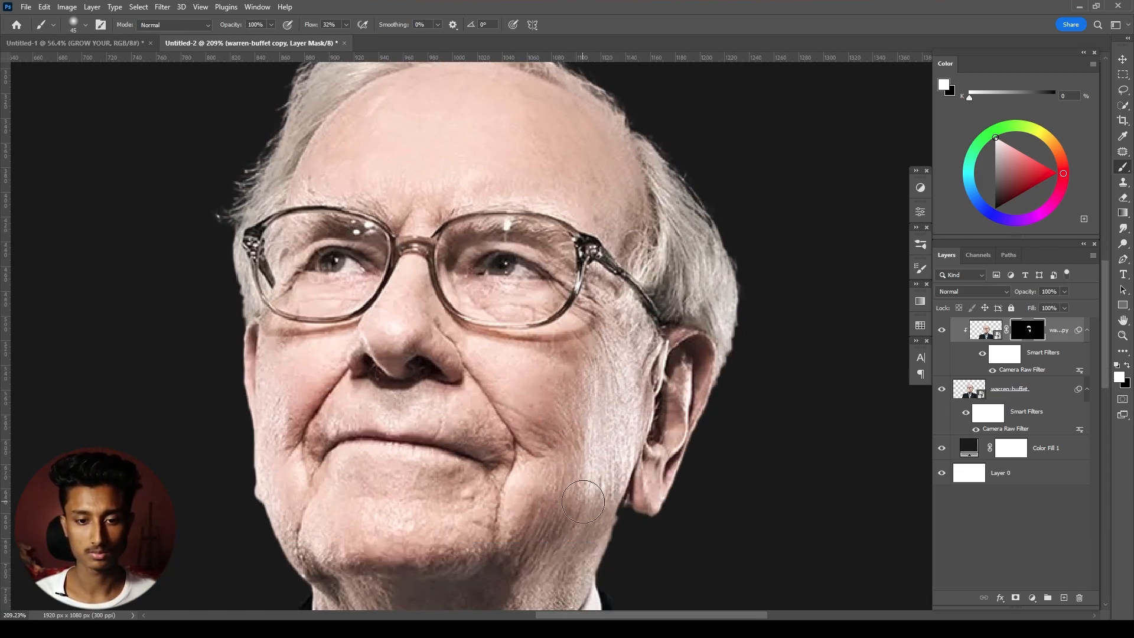
pyautogui.moveTo(570, 402); pyautogui.dragTo(547, 436)
pyautogui.press('[')
# - Raise the brush flow to 65% and continue smoothing both cheeks and the mouth area with brush sizes from 30 down
pyautogui.moveTo(315, 25); pyautogui.dragTo(334, 27)
pyautogui.click(520, 380)
pyautogui.press('[')
pyautogui.press('[')
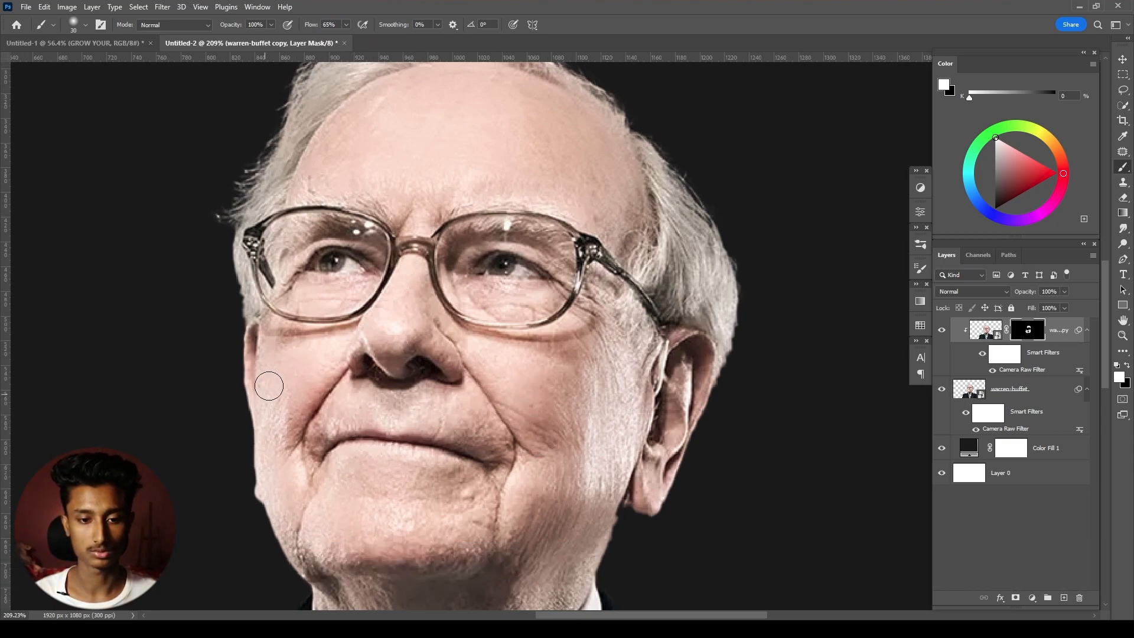
pyautogui.press('[')
pyautogui.press('[')
pyautogui.press('[')
pyautogui.scroll(-4, 512, 487)
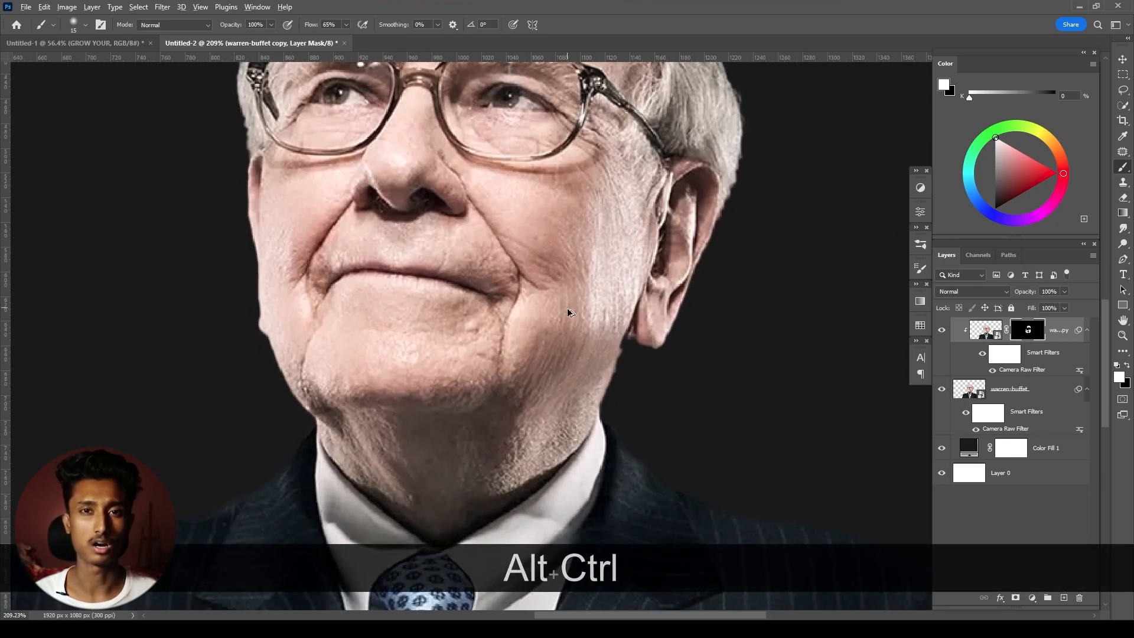
# - Compare the portrait with and without the smoothed copy by toggling the copy's visibility
pyautogui.scroll(4, 569, 311)
pyautogui.scroll(-3, 412, 321)
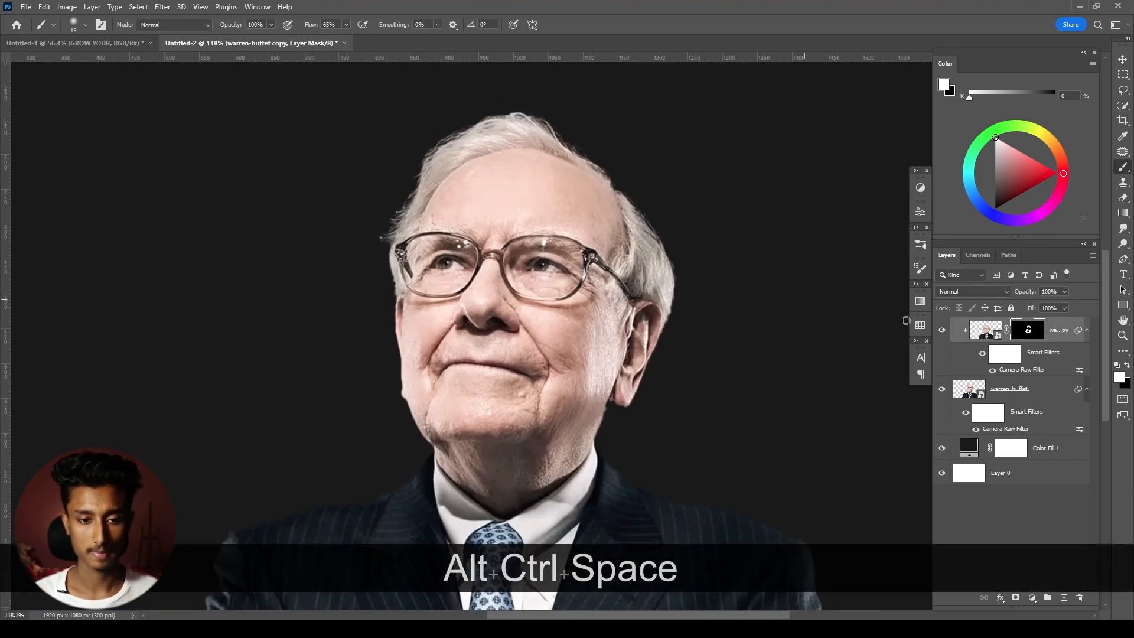
pyautogui.press('v')
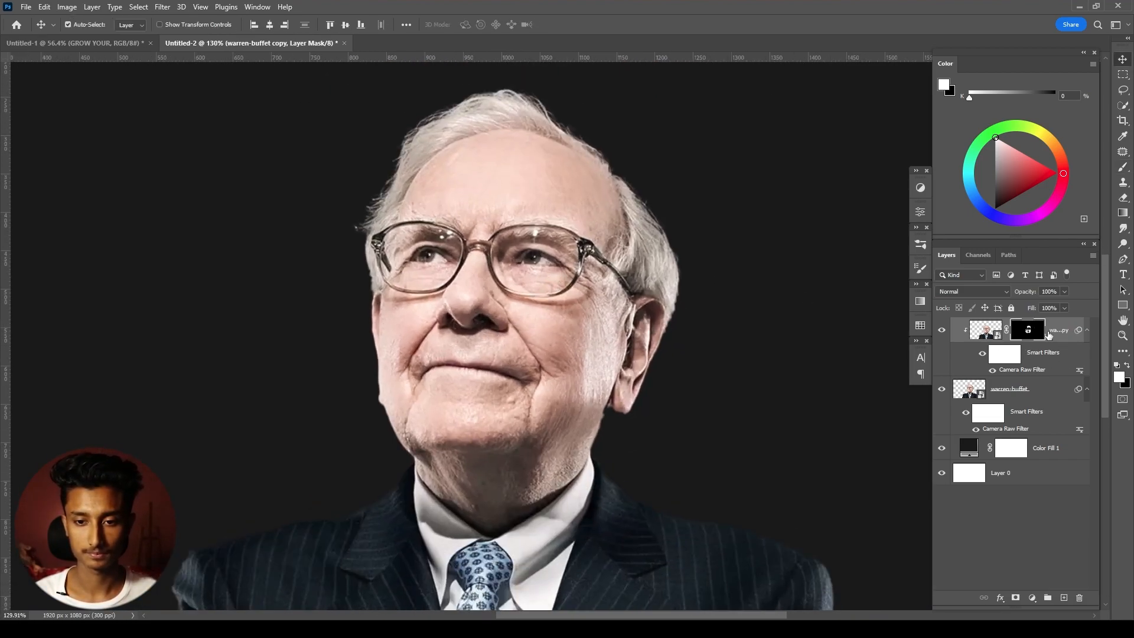
pyautogui.click(943, 331)
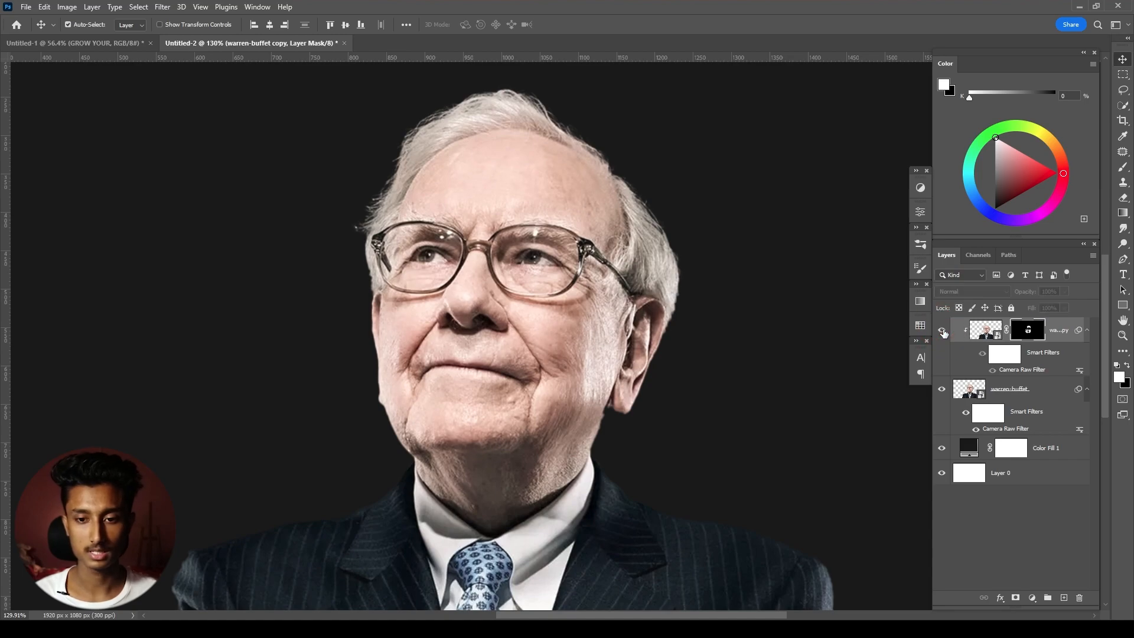
pyautogui.click(1035, 398)
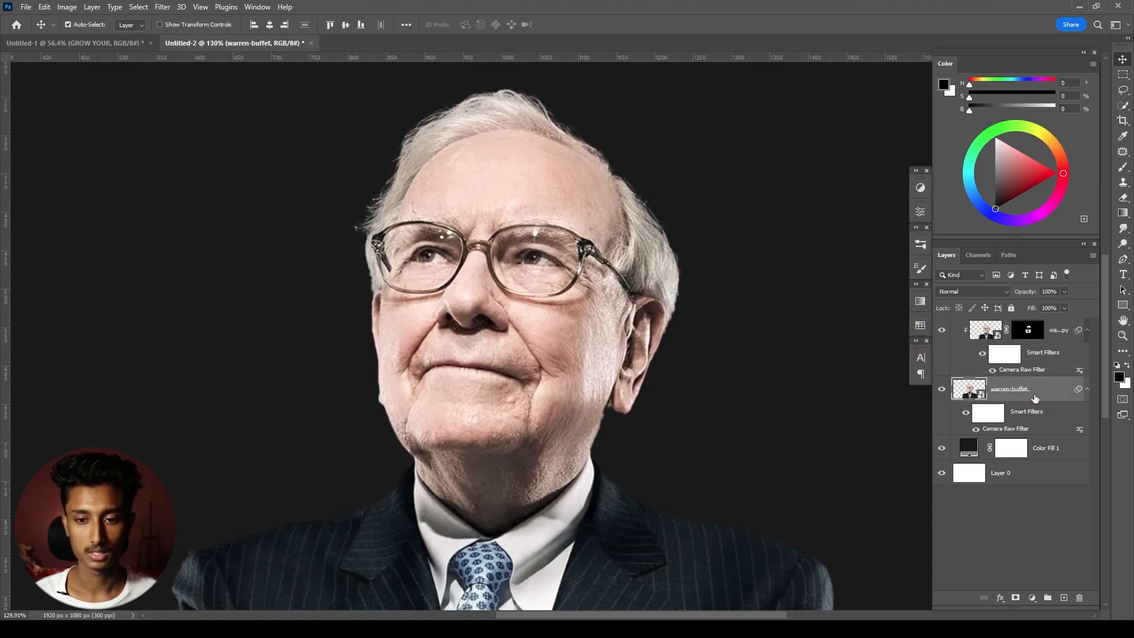
# - Add a Curves adjustment above the smoothed copy, raising the midtones and lifting the shadows to input 37, output 60
pyautogui.click(1028, 330)
pyautogui.click(1029, 599)
pyautogui.click(1040, 456)
pyautogui.moveTo(839, 321); pyautogui.dragTo(838, 305)
pyautogui.moveTo(801, 351); pyautogui.dragTo(805, 350)
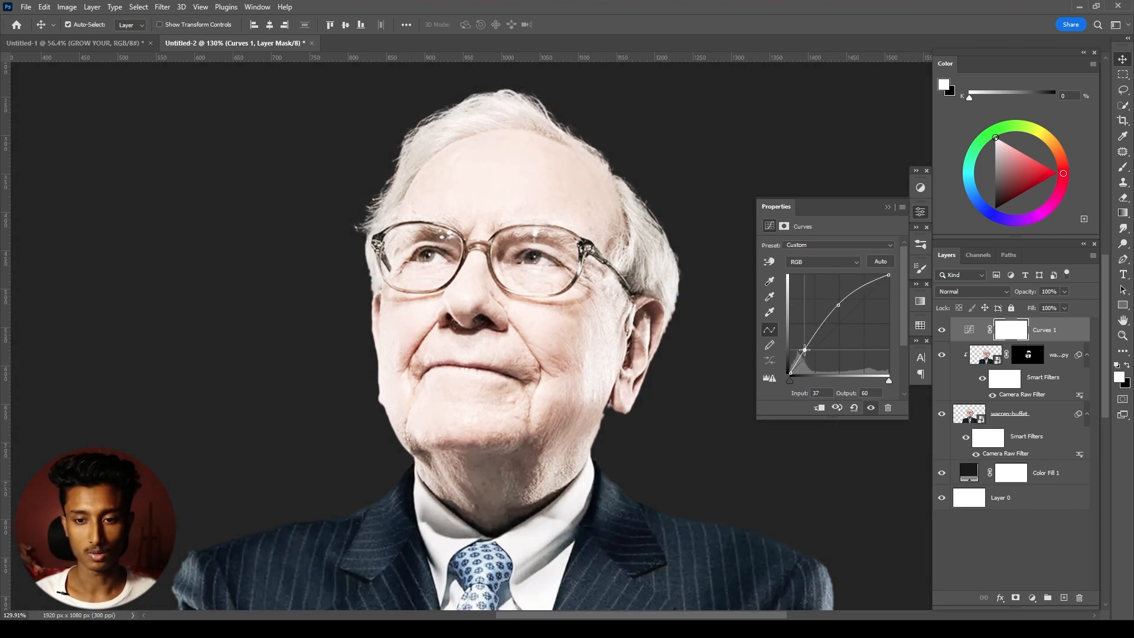
# - Invert the Curves mask to black and paint white over both eyes with a small brush, down to size 8
pyautogui.click(1012, 331)
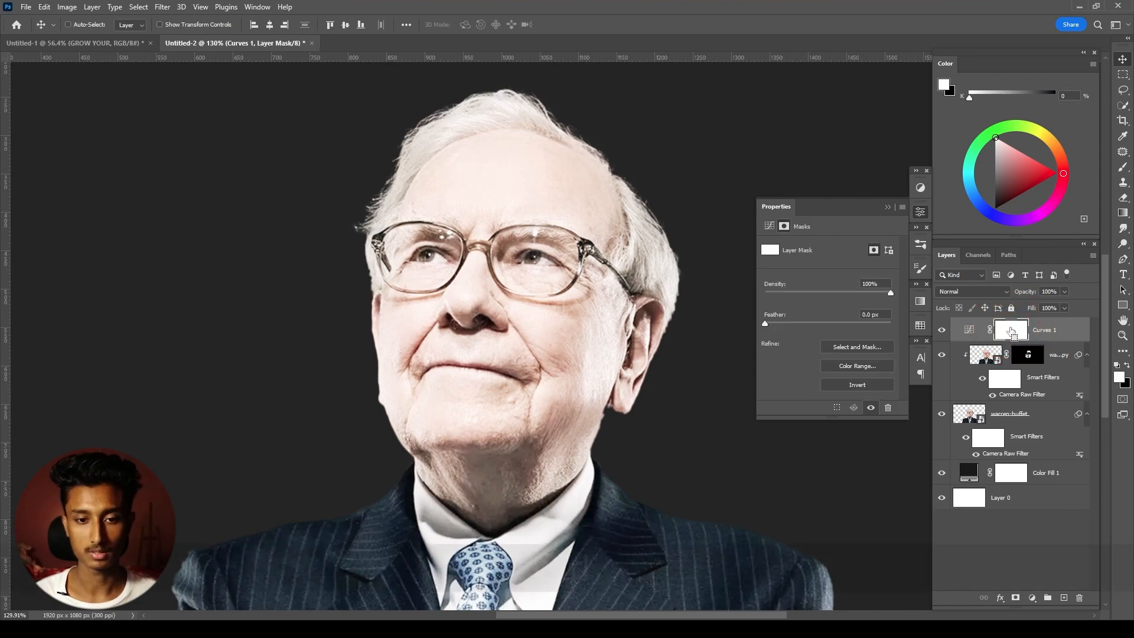
pyautogui.hotkey('ctrl', 'i')
pyautogui.scroll(5, 534, 284)
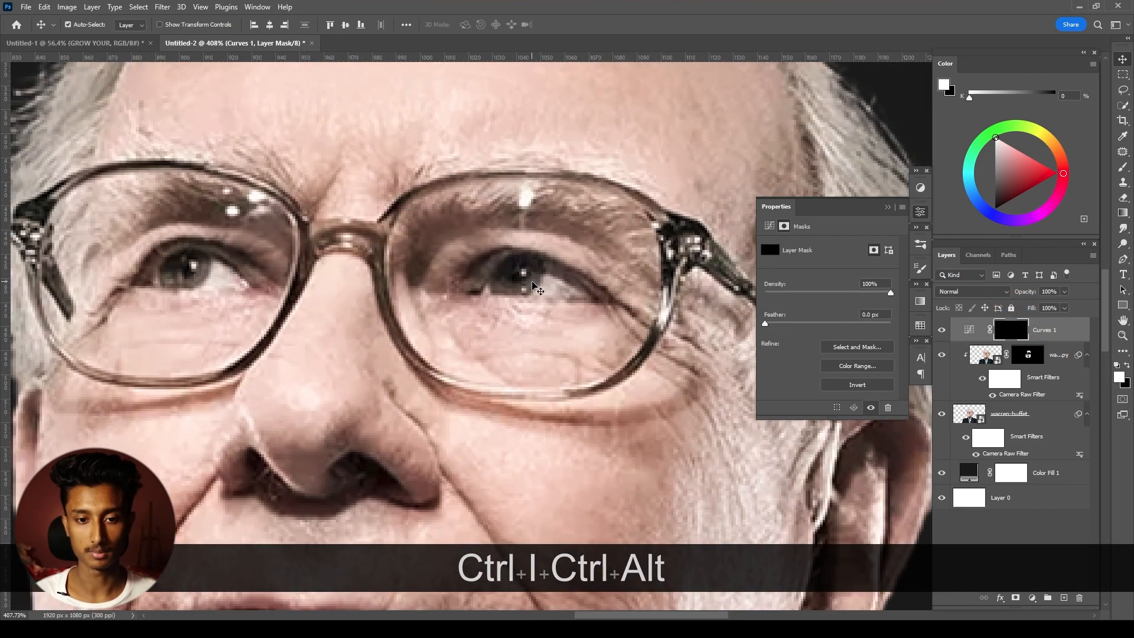
pyautogui.press('b')
pyautogui.press('[')
pyautogui.press('[')
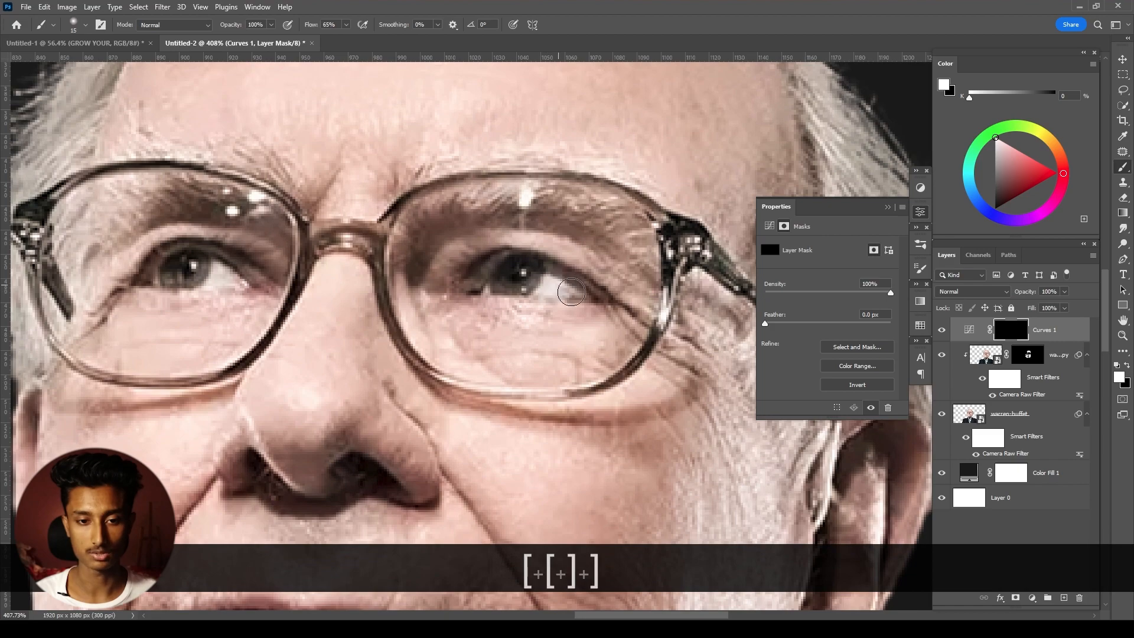
pyautogui.press('space')
pyautogui.moveTo(413, 283); pyautogui.dragTo(592, 286)
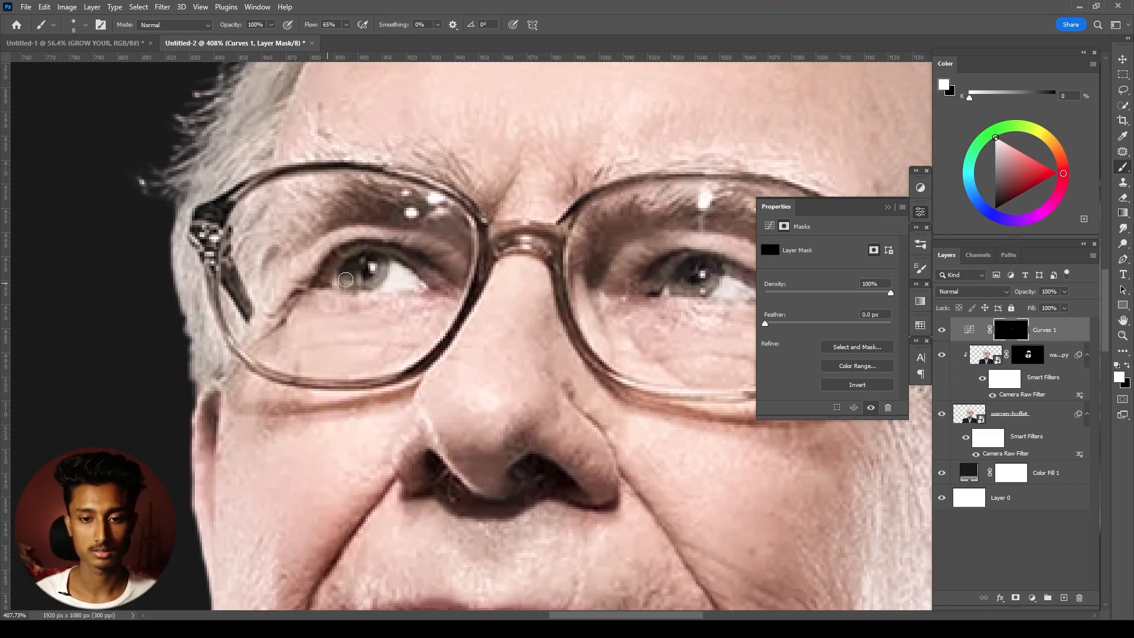
# - Examine the whole composition with and without the Curves brightening on the eyes
pyautogui.scroll(-8, 399, 282)
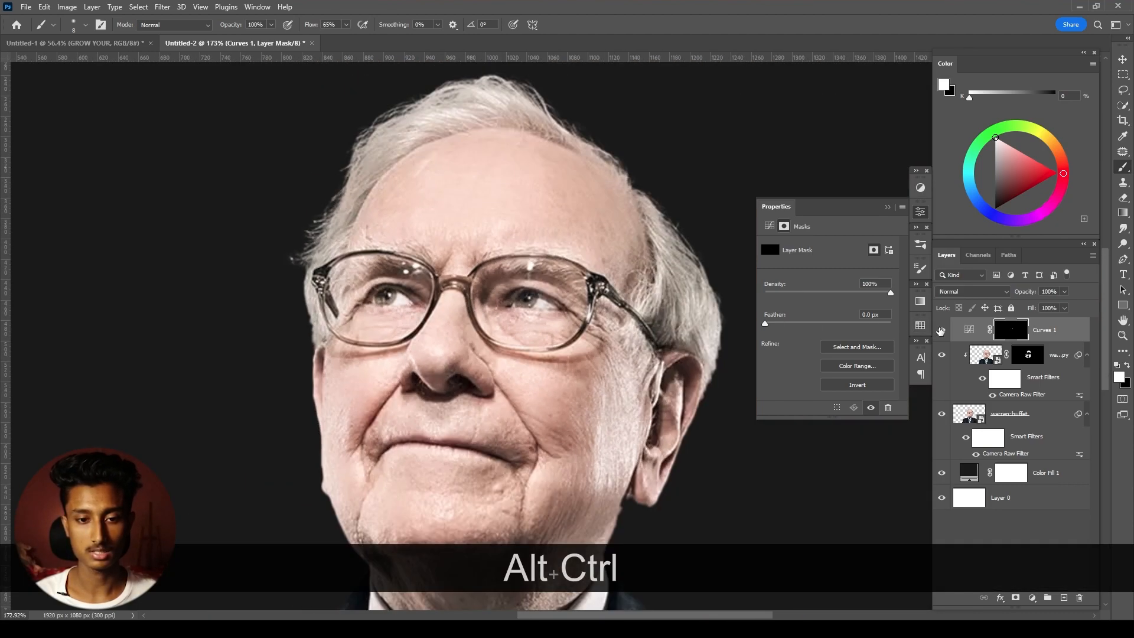
pyautogui.click(941, 331)
pyautogui.scroll(-8, 688, 381)
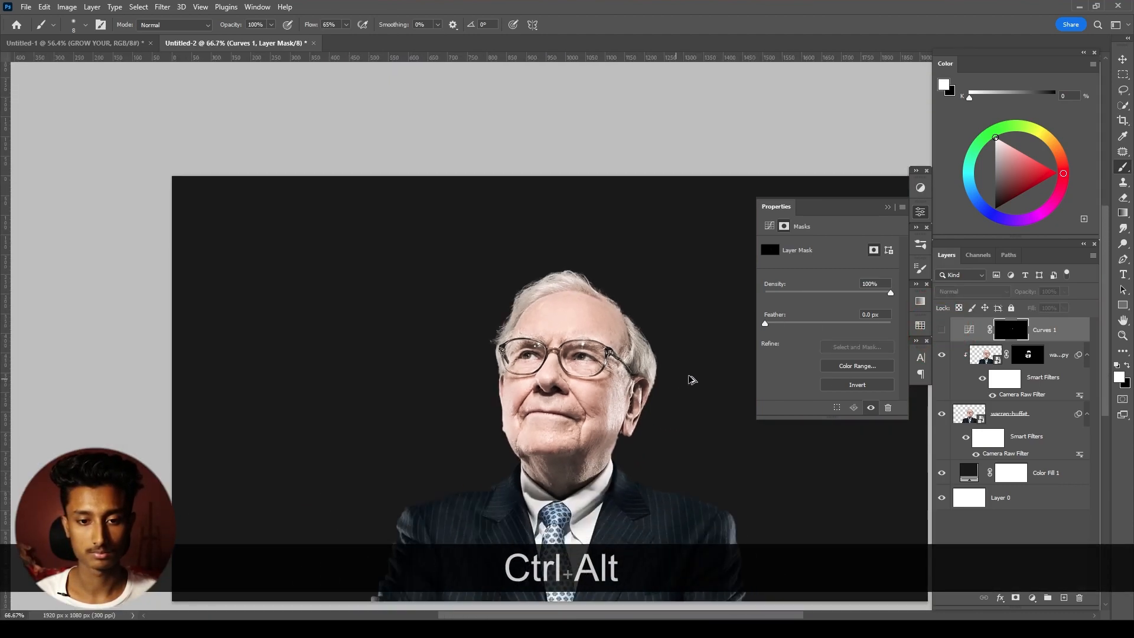
pyautogui.press('space')
pyautogui.moveTo(688, 381); pyautogui.dragTo(575, 321)
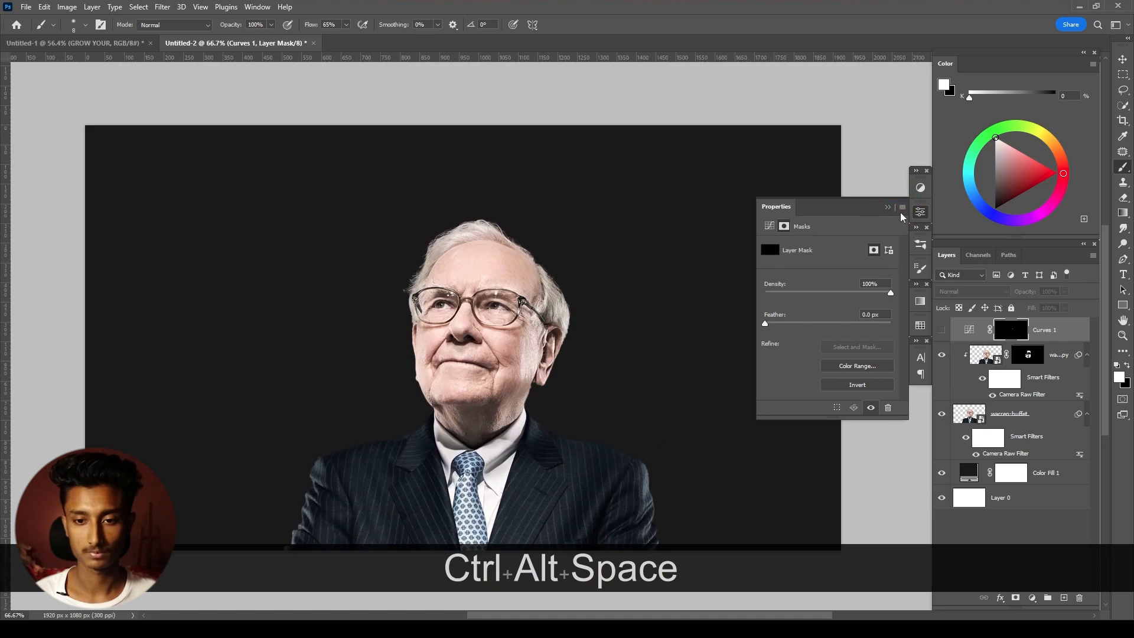
pyautogui.click(887, 206)
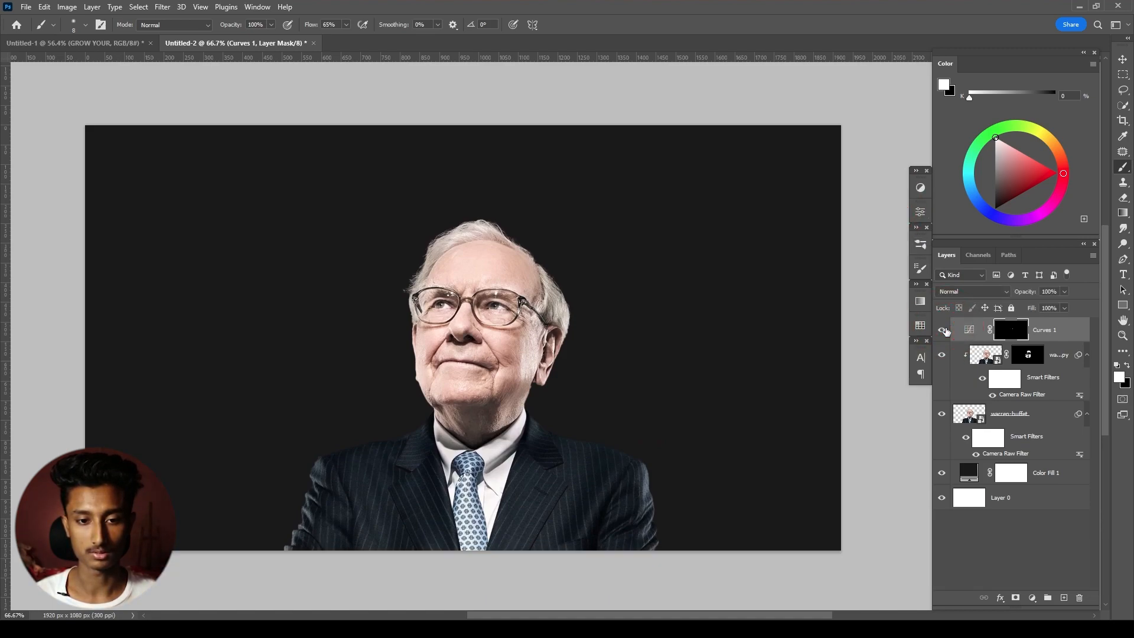
pyautogui.hotkey('ctrl', 'alt', 'space')
pyautogui.click(473, 339)
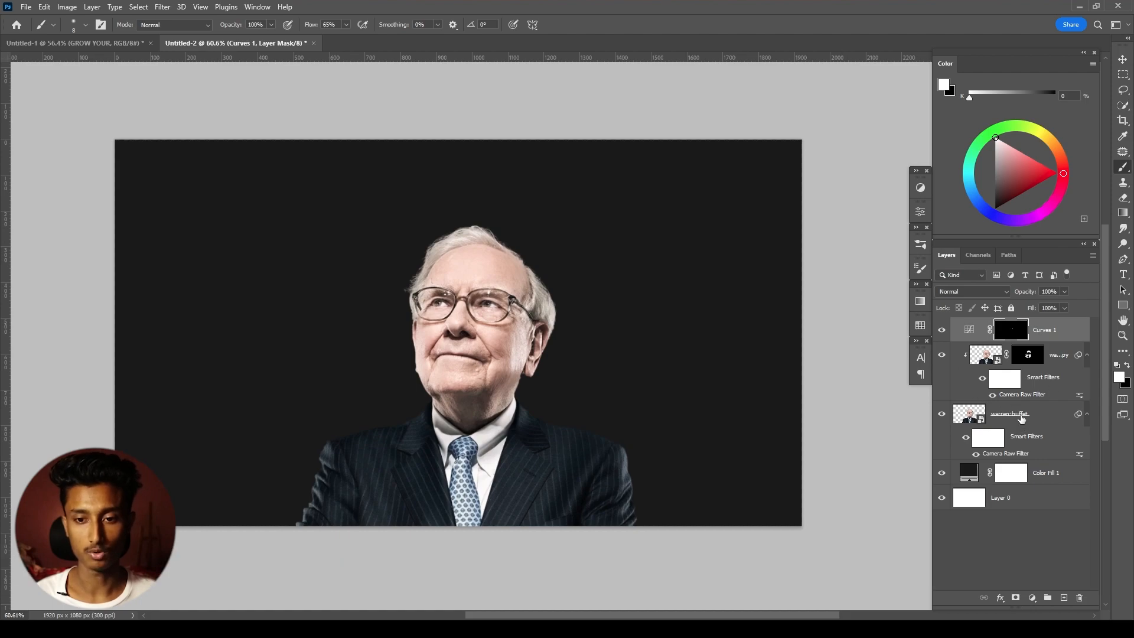
# - Group the portrait layer, its smoothed copy and the Curves adjustment under the name Subject
pyautogui.click(1013, 416)
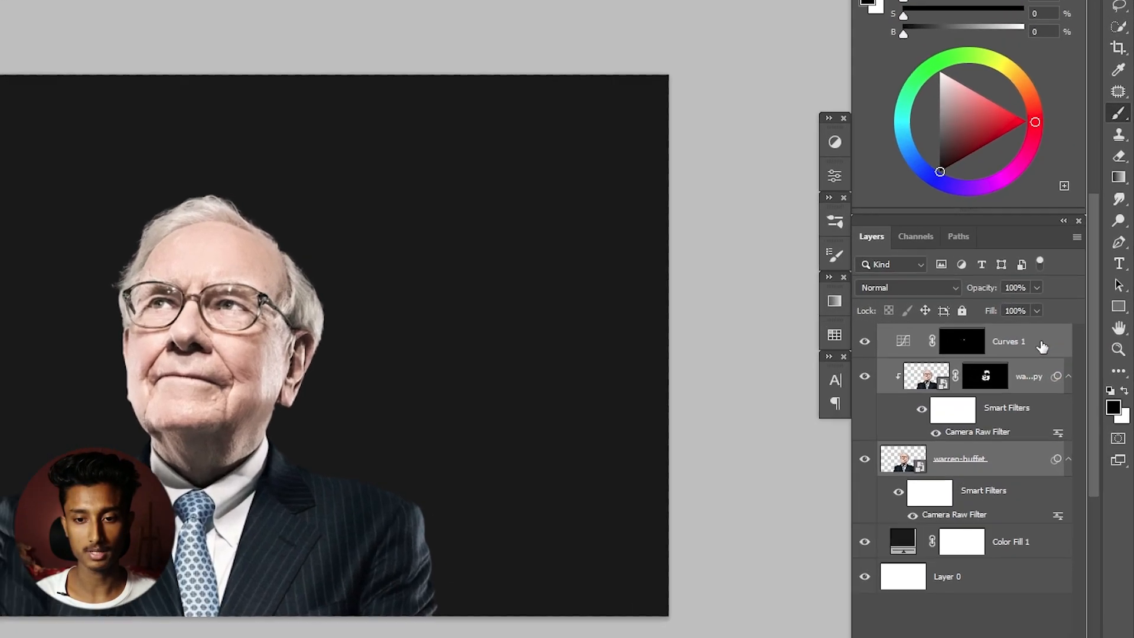
pyautogui.hotkey('ctrl', 'g')
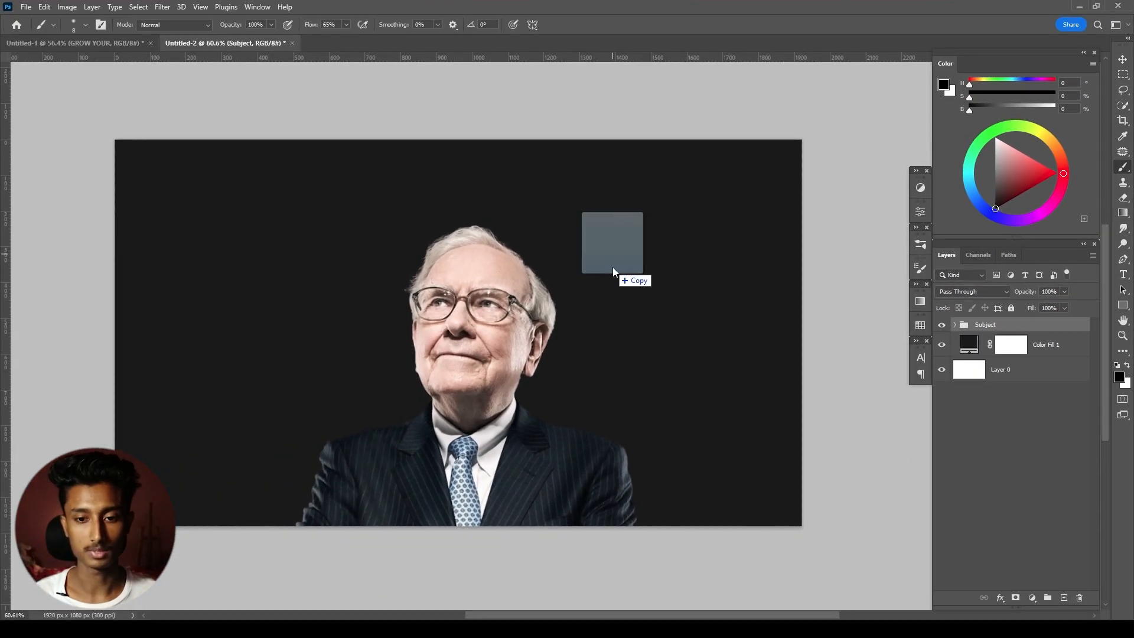
# - Place the graph image in the document with its layer directly beneath the Subject group
pyautogui.moveTo(612, 271); pyautogui.dragTo(608, 288)
pyautogui.press('Return')
pyautogui.moveTo(1043, 331); pyautogui.dragTo(1048, 358)
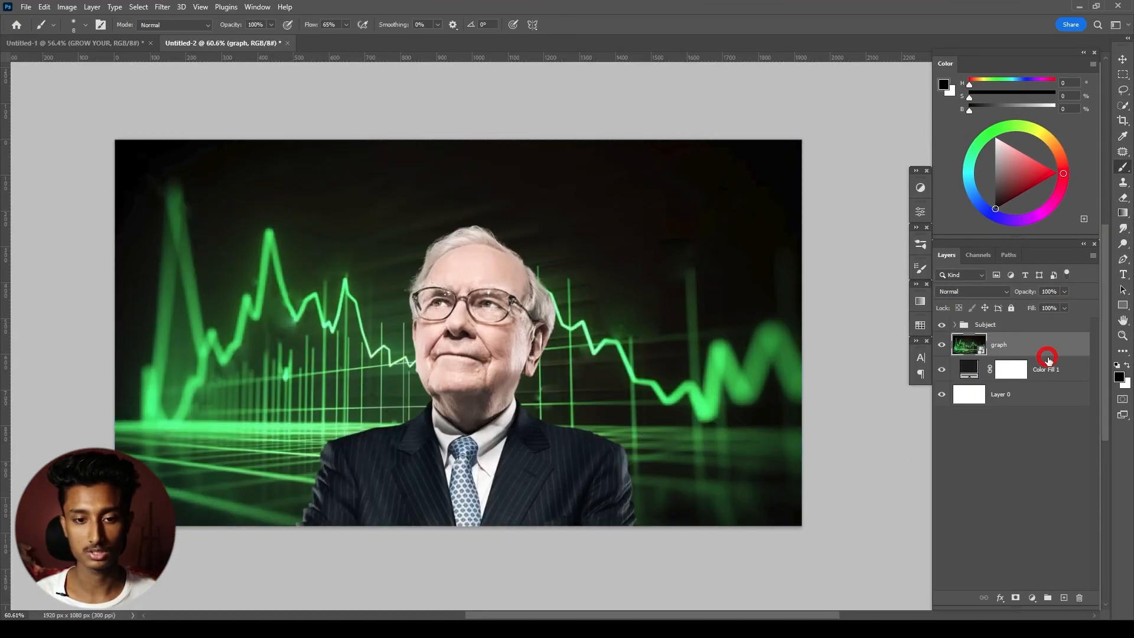
# - Scale the graph image up from its center until it is slightly larger than the canvas
pyautogui.press('v')
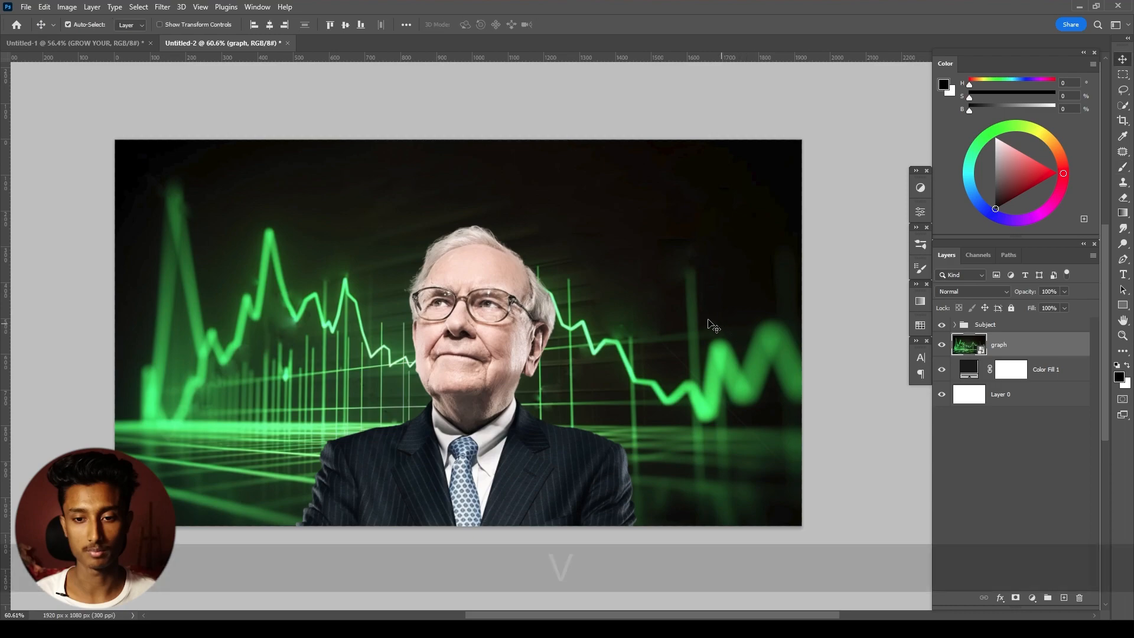
pyautogui.hotkey('ctrl', 't')
pyautogui.moveTo(802, 140); pyautogui.dragTo(818, 131)
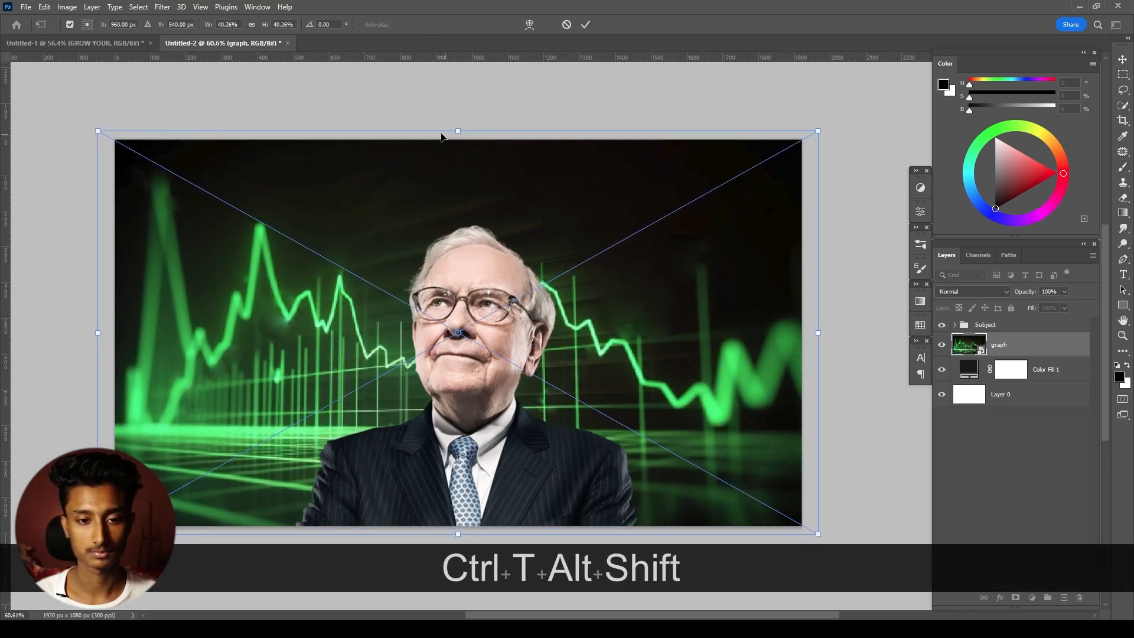
pyautogui.moveTo(458, 131); pyautogui.dragTo(461, 126)
pyautogui.moveTo(821, 126); pyautogui.dragTo(809, 139)
pyautogui.click(586, 25)
pyautogui.moveTo(649, 180)
pyautogui.mouseDown()
pyautogui.moveTo(646, 207)
pyautogui.moveTo(650, 197)
pyautogui.mouseUp()
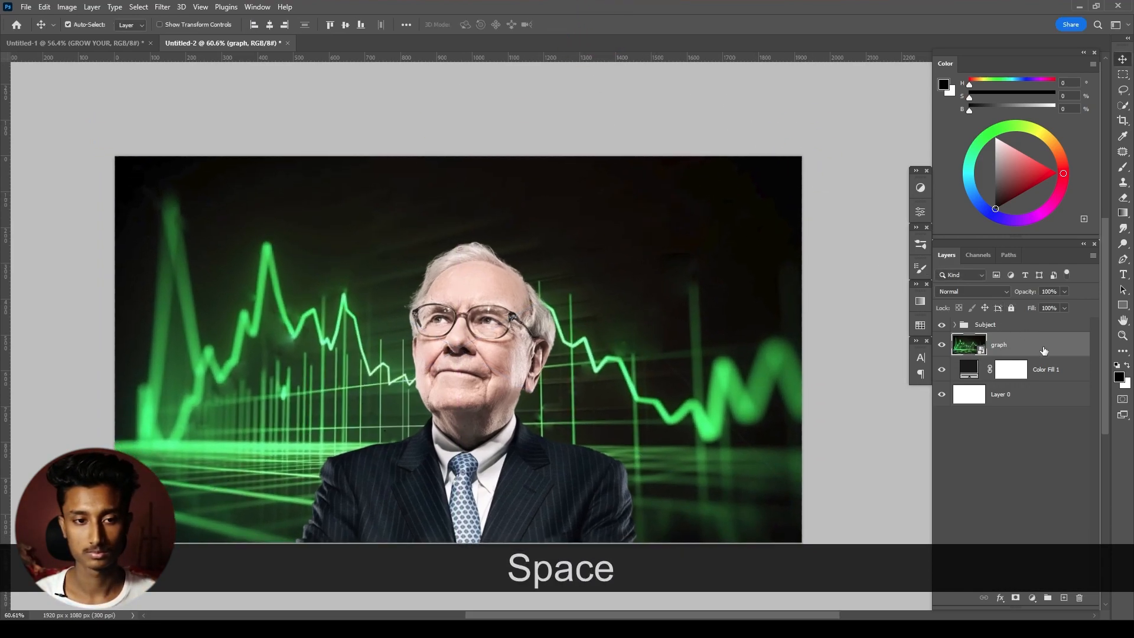
pyautogui.hotkey('ctrl', 'z')
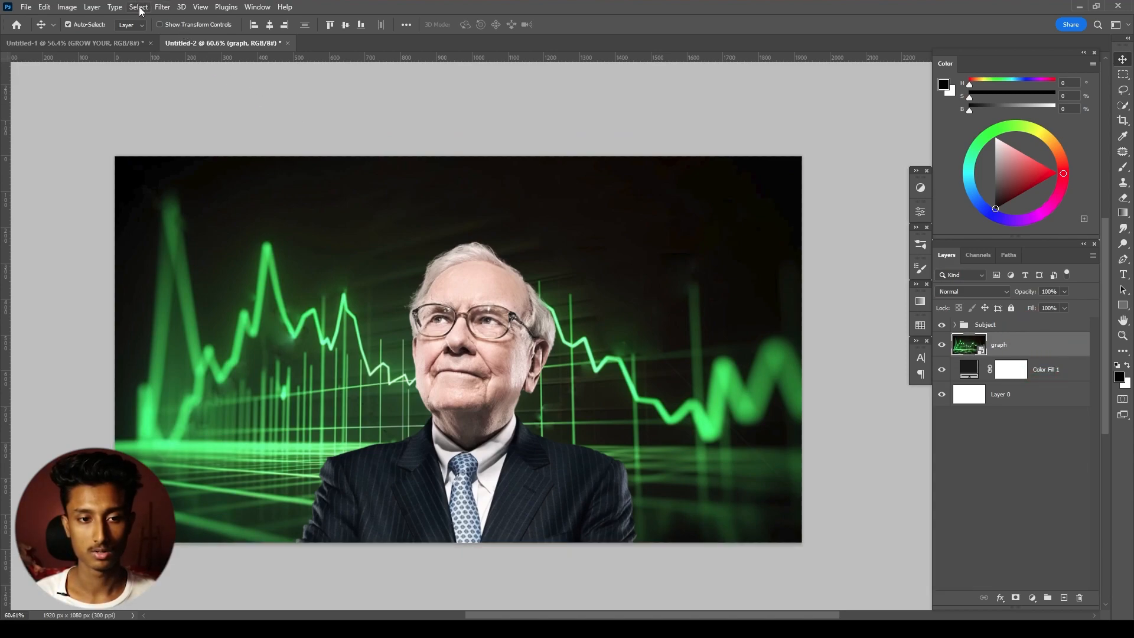
# - Apply a Gaussian Blur smart filter to the graph layer, adjusting the radius for a soft background
pyautogui.click(161, 6)
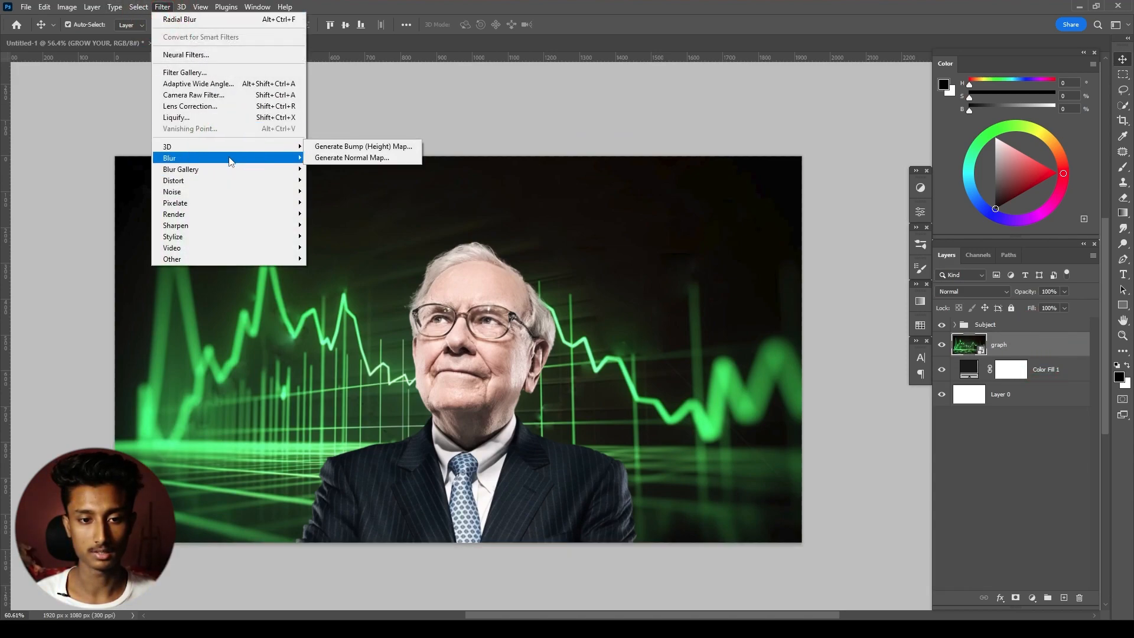
pyautogui.click(338, 202)
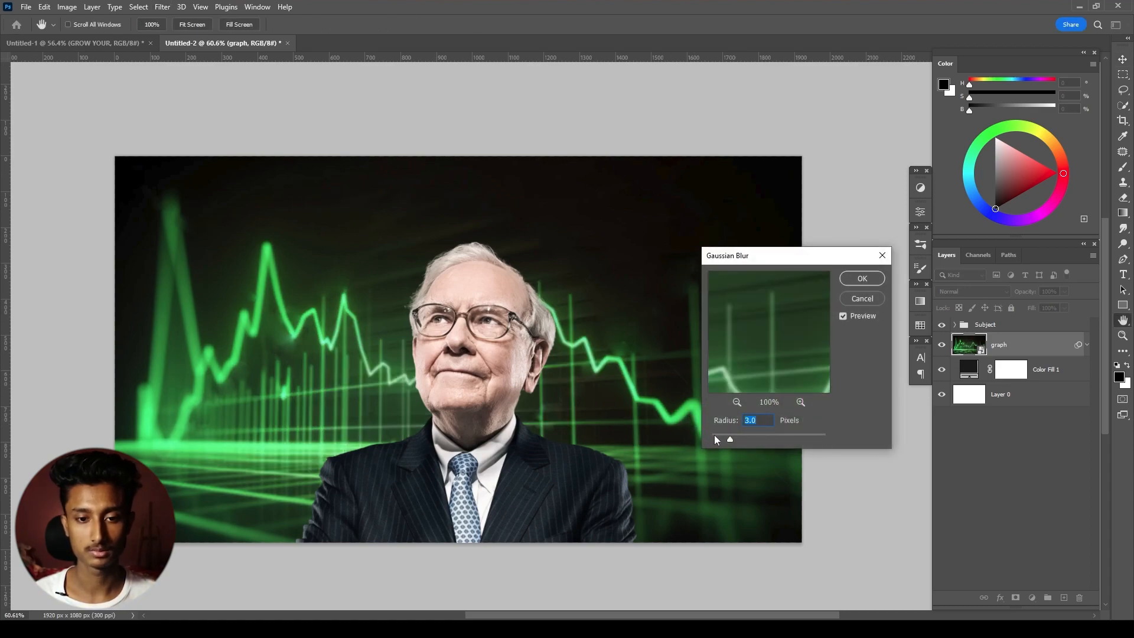
pyautogui.moveTo(736, 437); pyautogui.dragTo(742, 437)
pyautogui.press('Return')
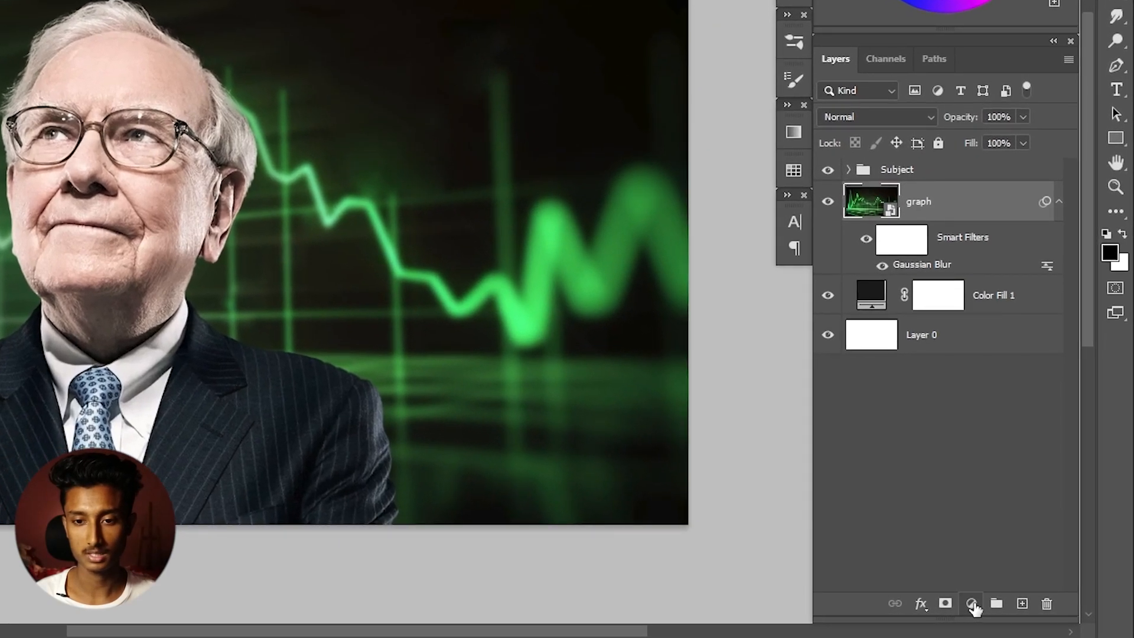
# - Add a bright green (#52ff1d) Solid Color fill above the graph layer and invert its mask to black
pyautogui.click(973, 608)
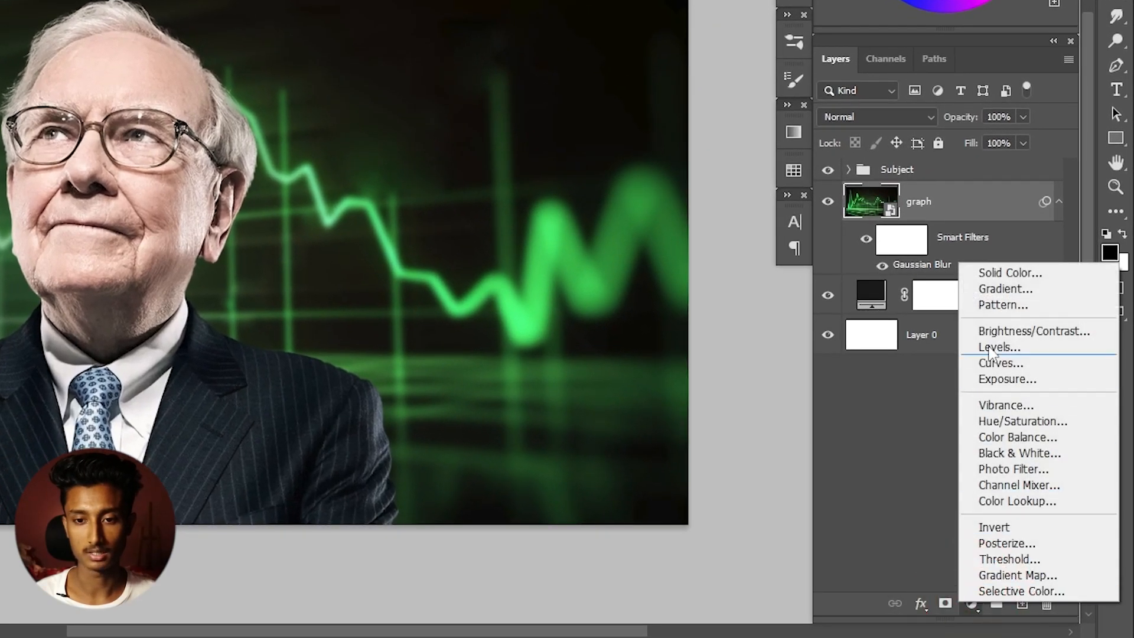
pyautogui.click(1022, 275)
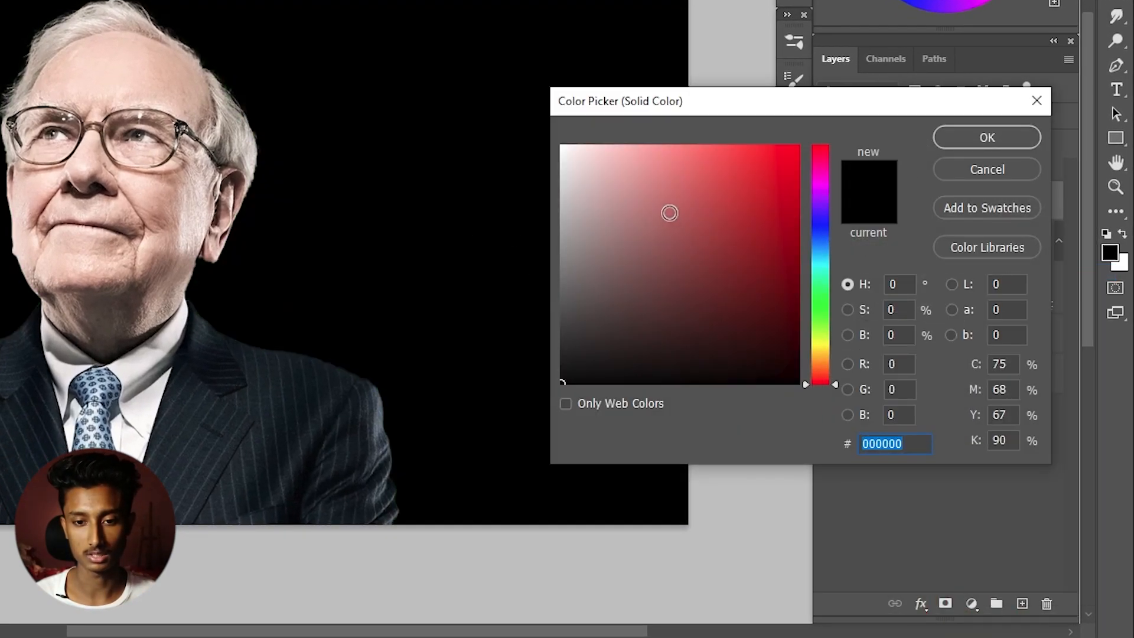
pyautogui.moveTo(819, 337); pyautogui.dragTo(820, 313)
pyautogui.moveTo(750, 214)
pyautogui.mouseDown()
pyautogui.moveTo(750, 169)
pyautogui.moveTo(806, 118)
pyautogui.moveTo(756, 112)
pyautogui.moveTo(770, 111)
pyautogui.mouseUp()
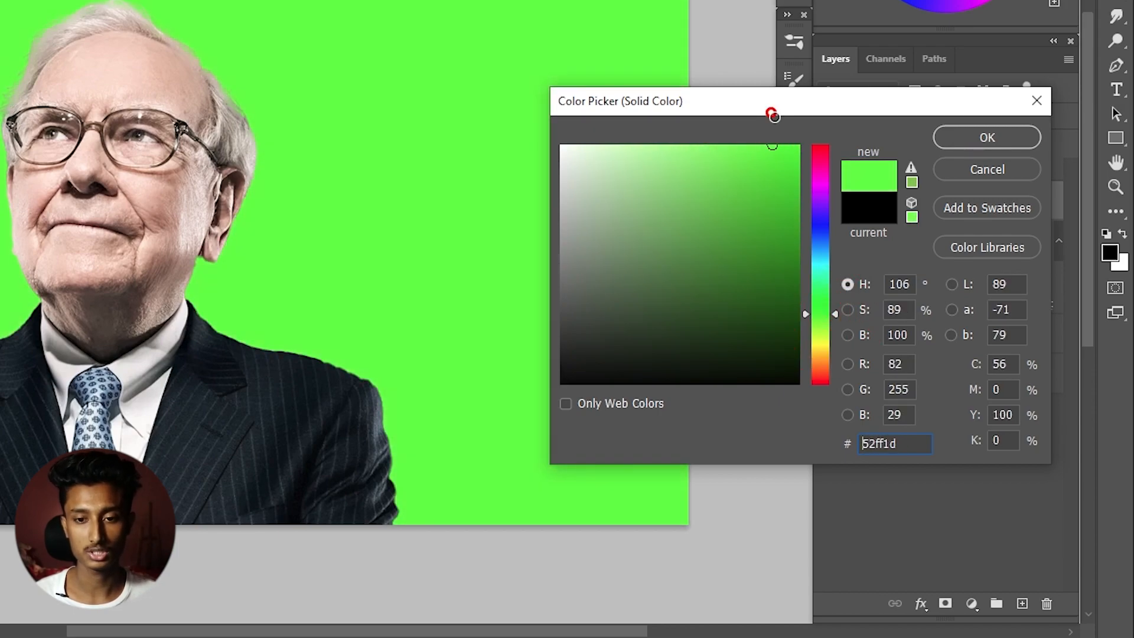
pyautogui.click(972, 139)
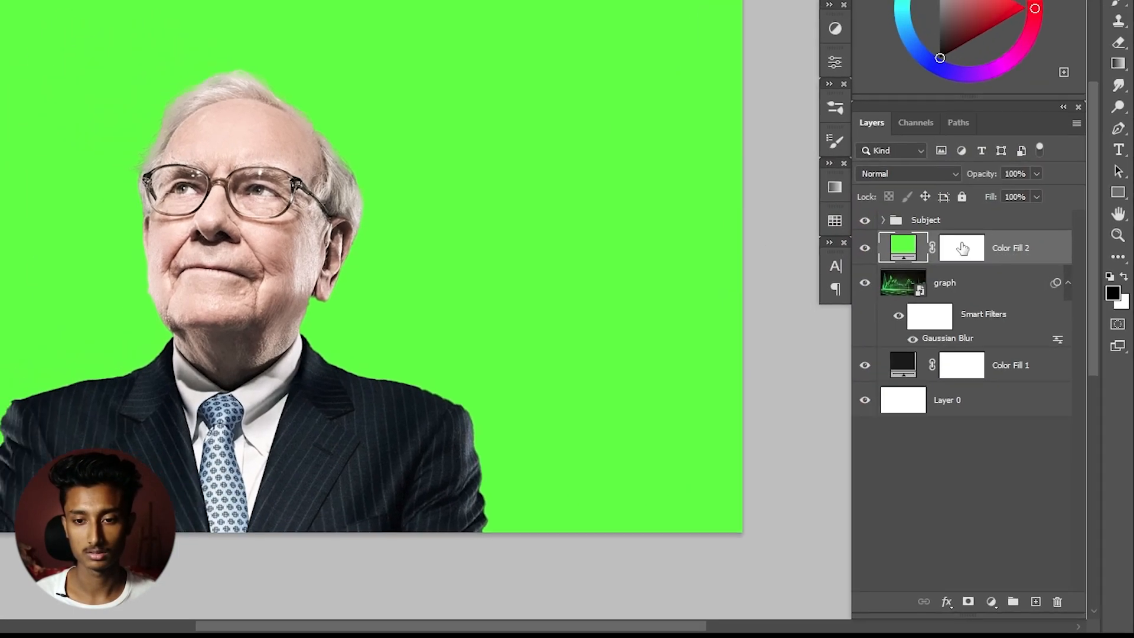
pyautogui.click(963, 248)
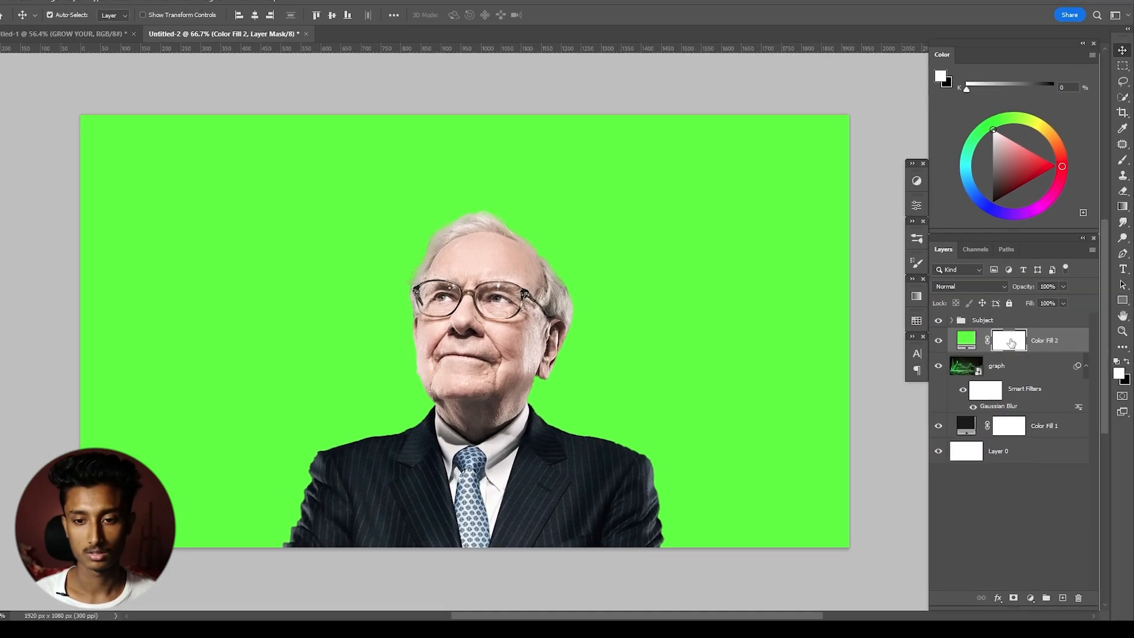
pyautogui.hotkey('ctrl', 'i')
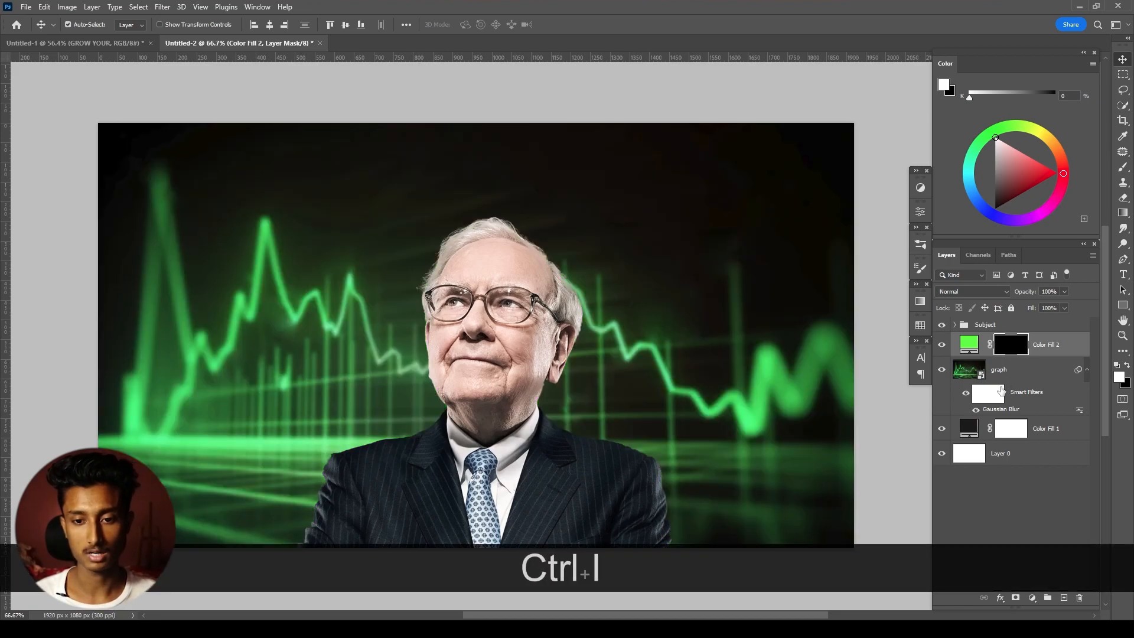
# - Move the dark Color Fill 1 layer above the graph layer and lower its opacity to 22%
pyautogui.click(1017, 373)
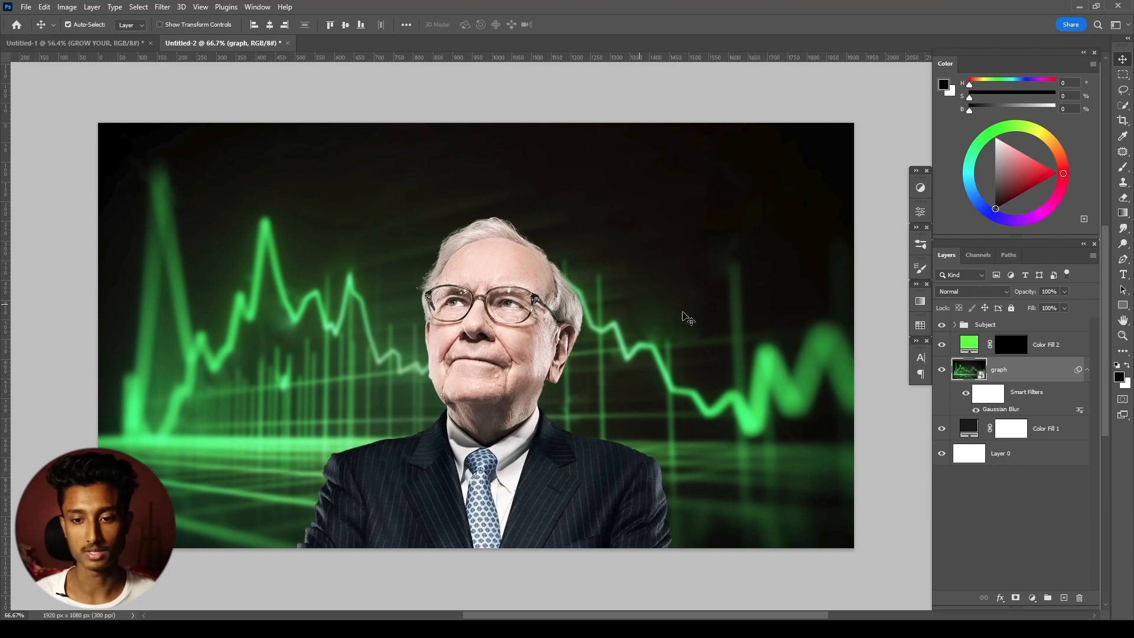
pyautogui.click(1063, 434)
pyautogui.moveTo(1066, 427); pyautogui.dragTo(1006, 363)
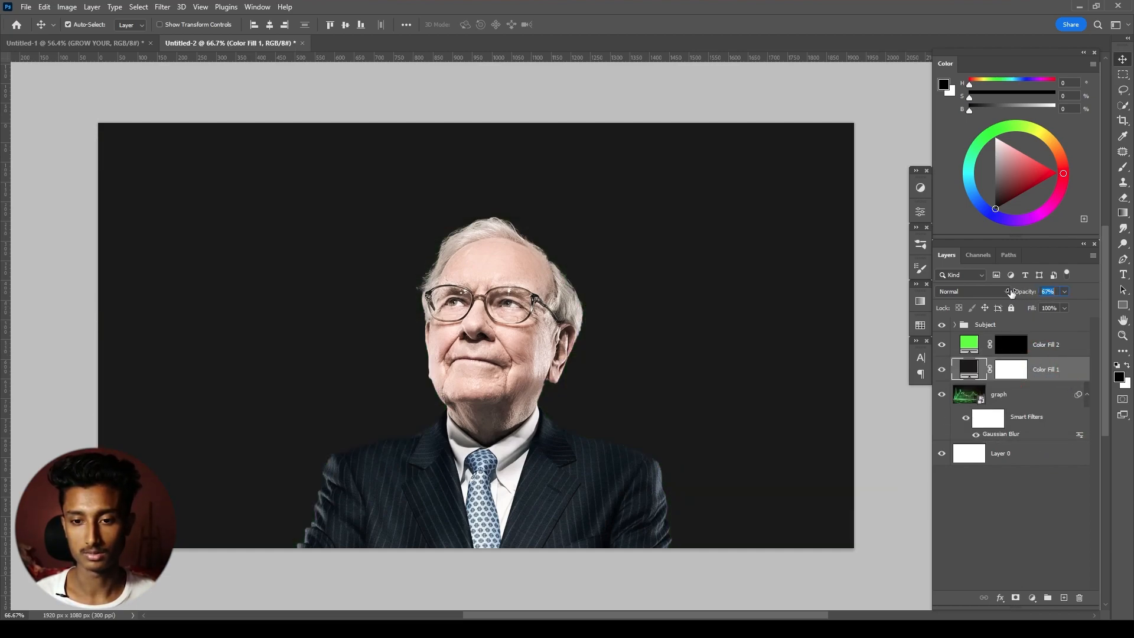
pyautogui.moveTo(988, 291); pyautogui.dragTo(1026, 294)
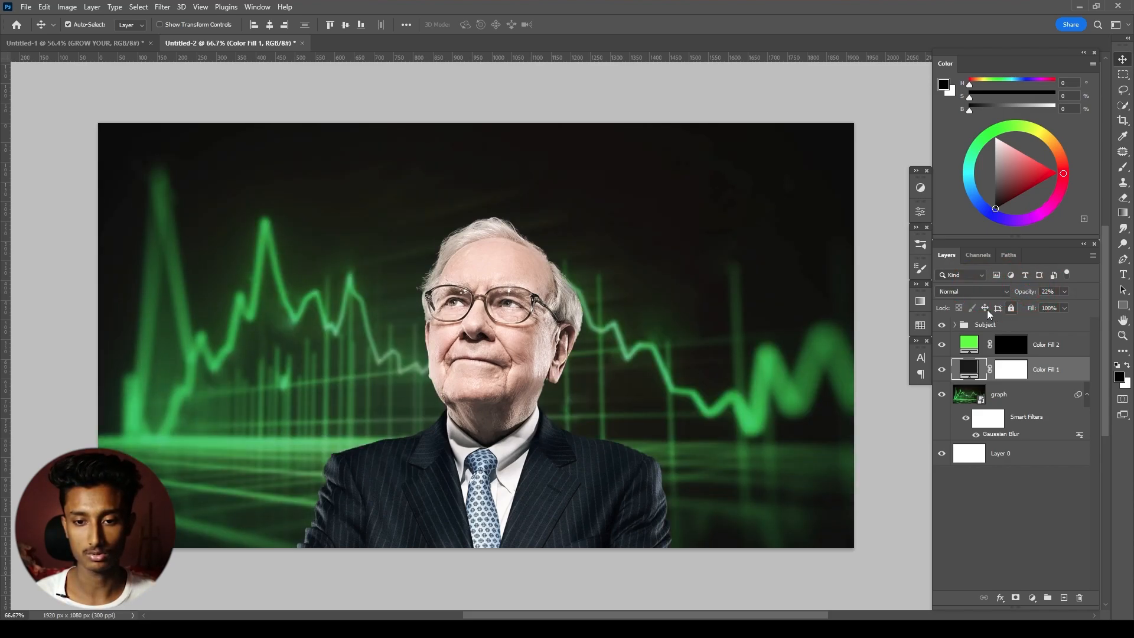
# - Compare the background with and without Color Fill 1, leave that layer hidden, and select the green Color Fill 2 layer
pyautogui.click(943, 369)
pyautogui.click(942, 368)
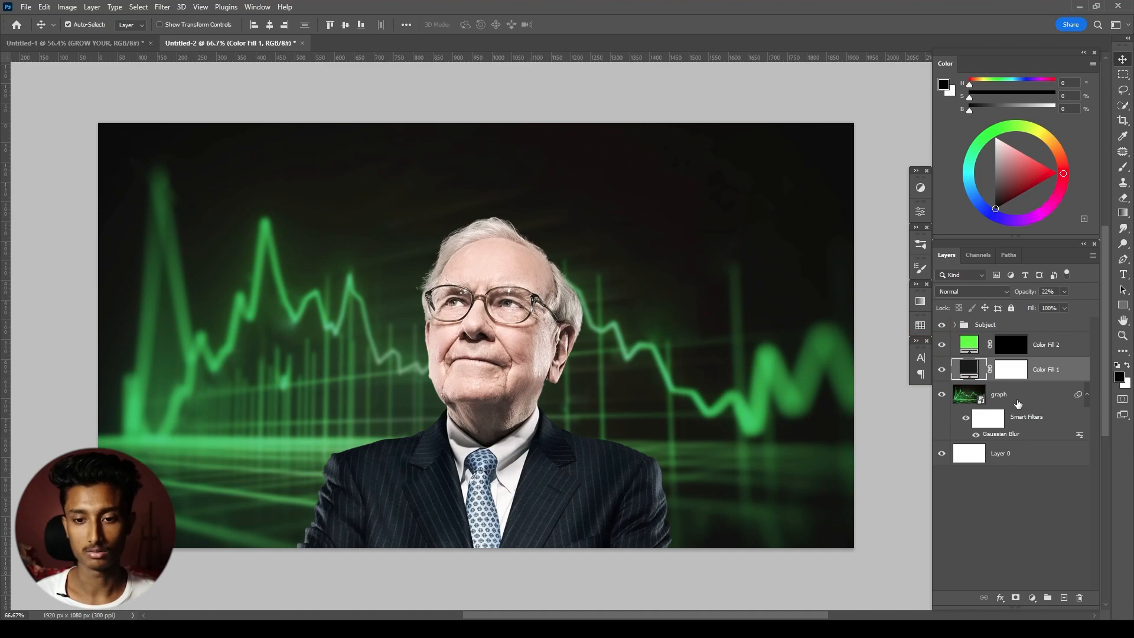
pyautogui.click(962, 385)
pyautogui.click(943, 370)
pyautogui.click(1039, 371)
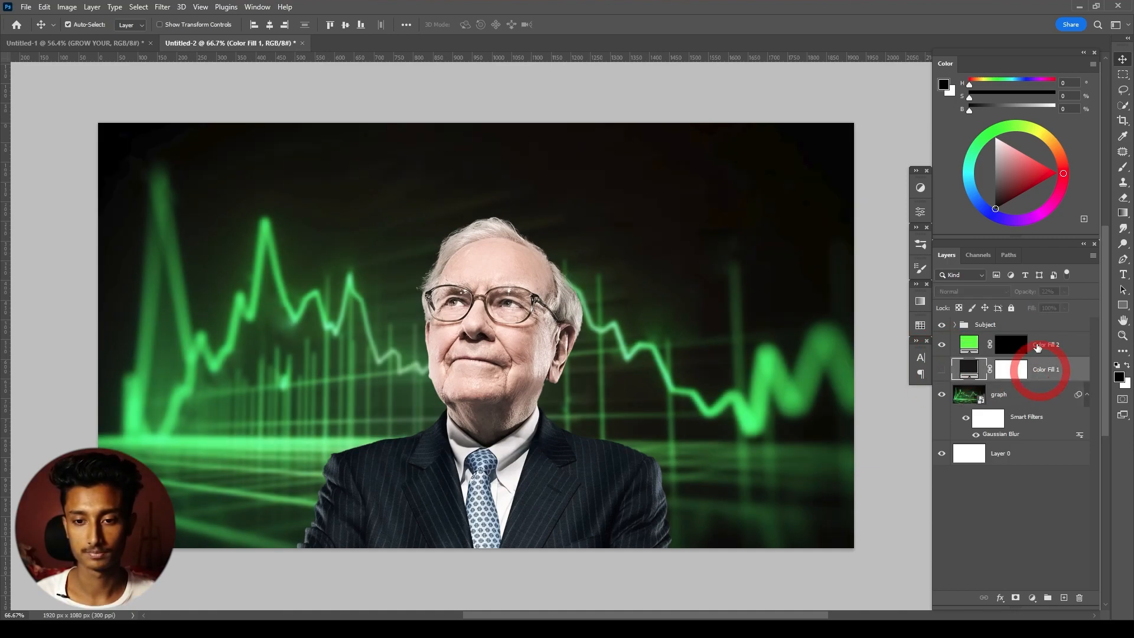
pyautogui.click(1037, 340)
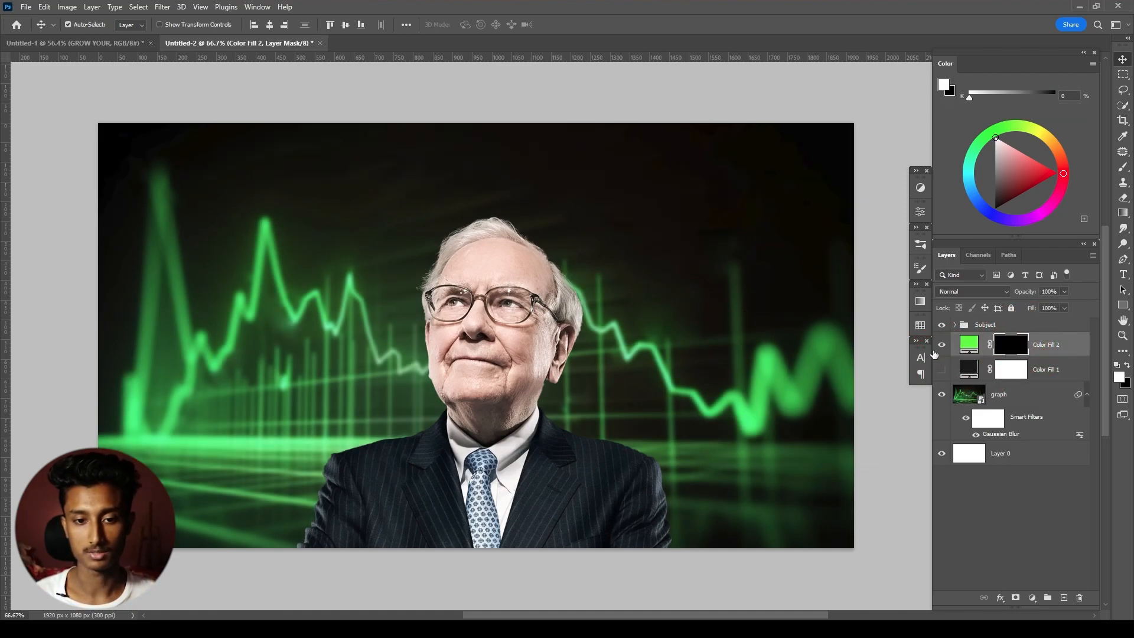
# - Set up a large soft Brush and lower its flow to about 19%
pyautogui.press('b')
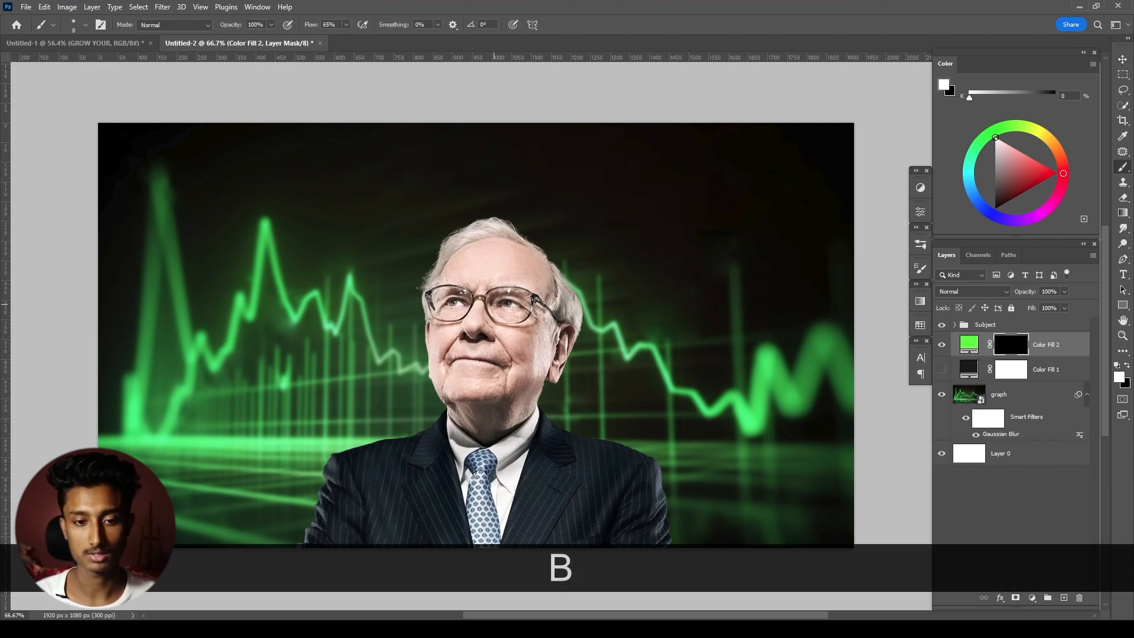
pyautogui.press(']')
pyautogui.press(']')
pyautogui.press(']')
pyautogui.press(']')
pyautogui.press(']')
pyautogui.press(']')
pyautogui.press(']')
pyautogui.press(']')
pyautogui.press(']')
pyautogui.press(']')
pyautogui.press(']')
pyautogui.press(']')
pyautogui.press(']')
pyautogui.press(']')
pyautogui.press(']')
pyautogui.press(']')
pyautogui.press(']')
pyautogui.press(']')
pyautogui.press('[')
pyautogui.press('[')
pyautogui.press('[')
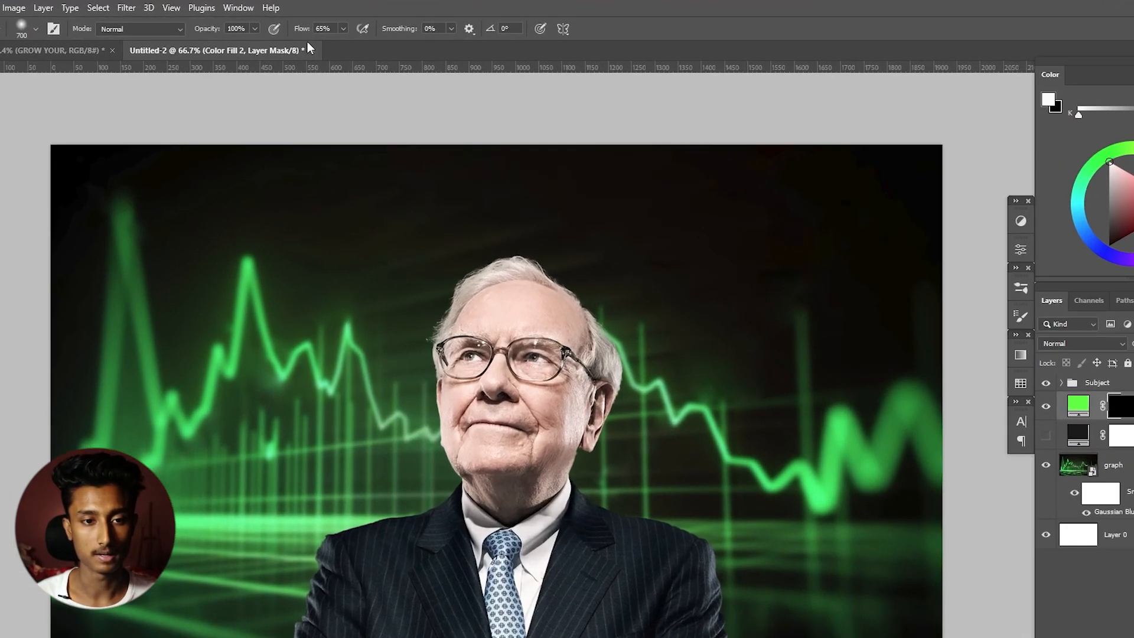
pyautogui.moveTo(310, 25); pyautogui.dragTo(303, 26)
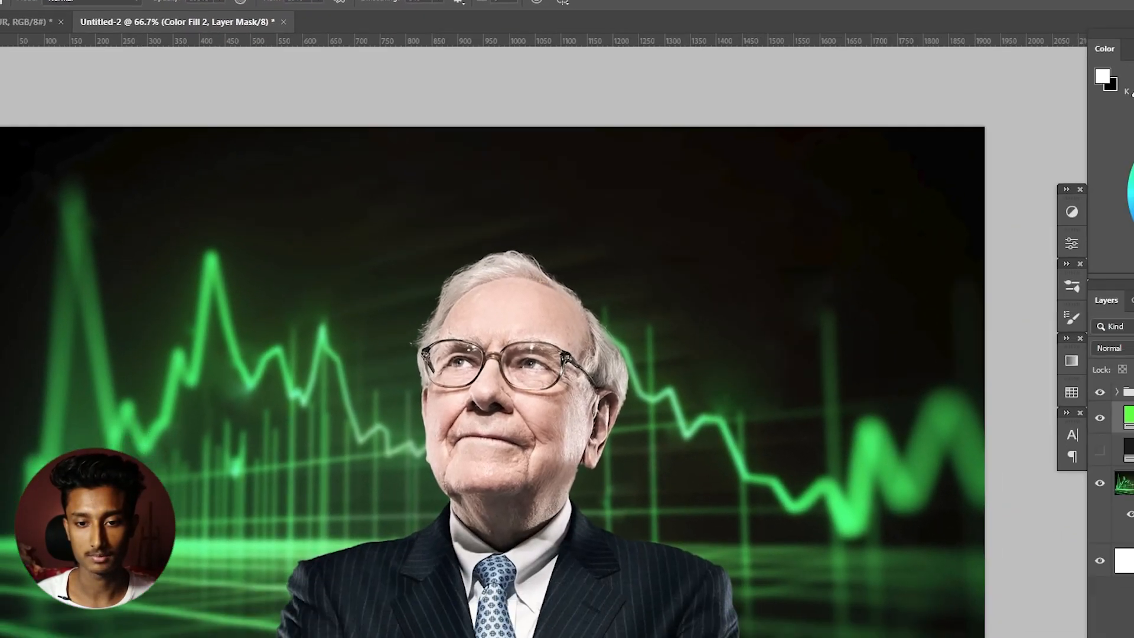
# - Recolor Color Fill 2 to #16ec3f by sampling the bright green graph line
pyautogui.doubleClick(972, 338)
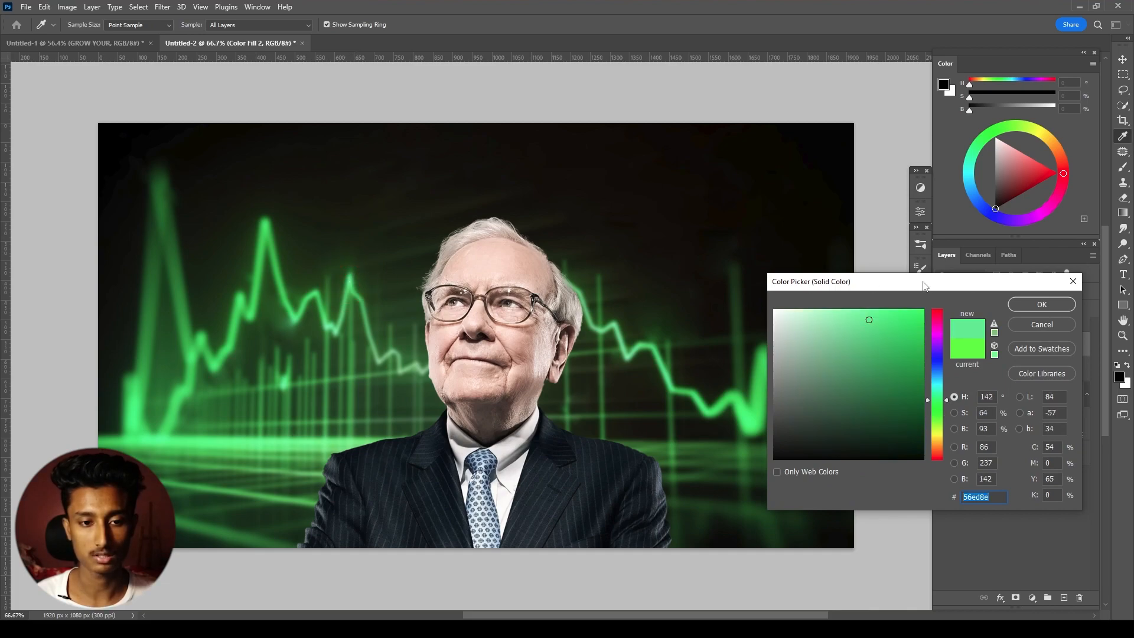
pyautogui.click(263, 258)
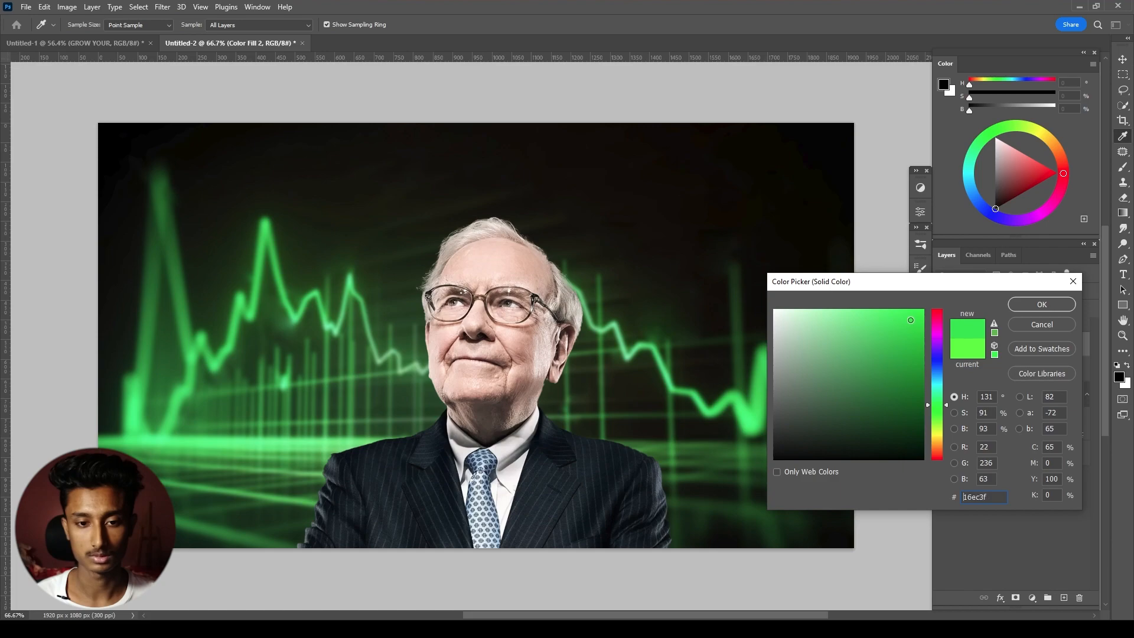
pyautogui.click(1042, 304)
# - Paint white on the Color Fill 2 mask behind the head and neck with a 500 px brush at 24% flow
pyautogui.press('b')
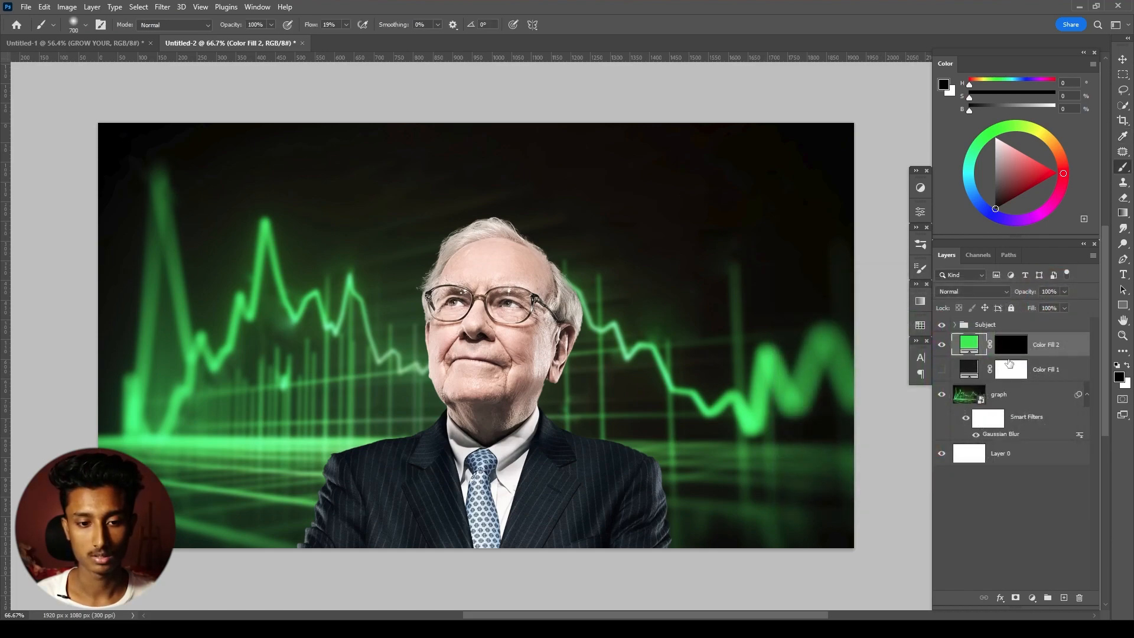
pyautogui.click(1010, 344)
pyautogui.press('x')
pyautogui.press('[')
pyautogui.press('[')
pyautogui.press('[')
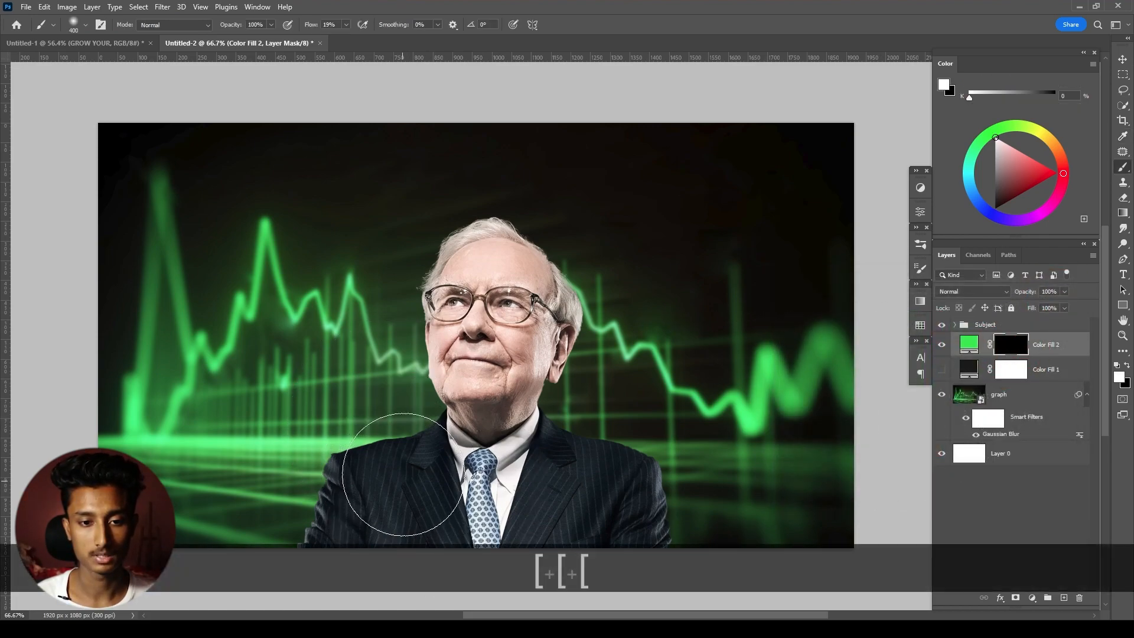
pyautogui.press(']')
pyautogui.press(']')
pyautogui.click(491, 283)
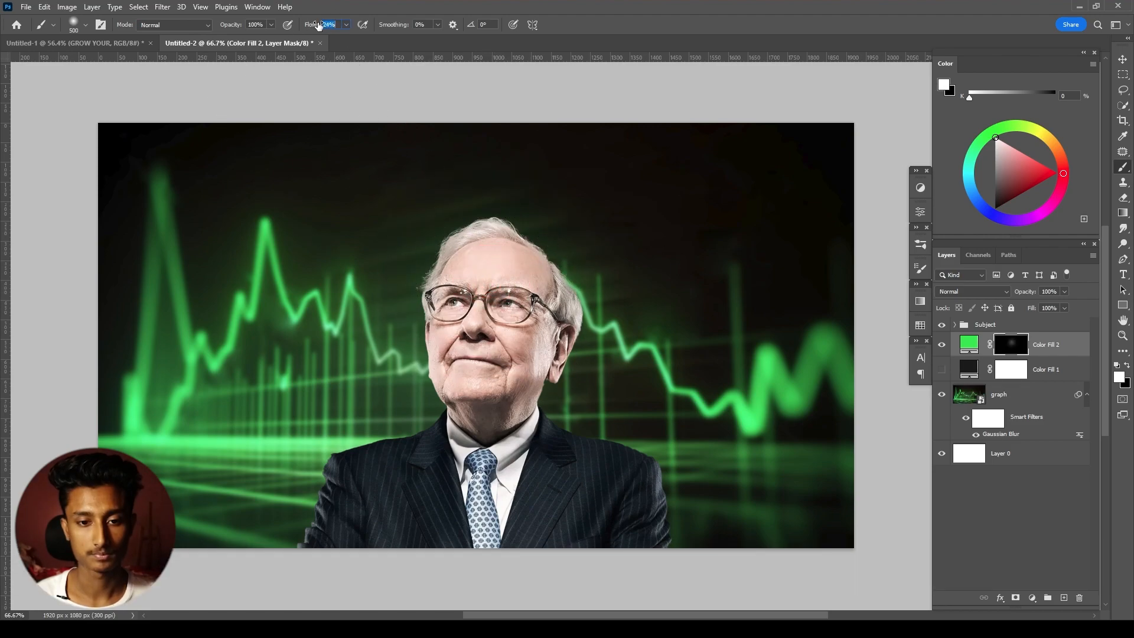
pyautogui.click(505, 286)
pyautogui.click(504, 301)
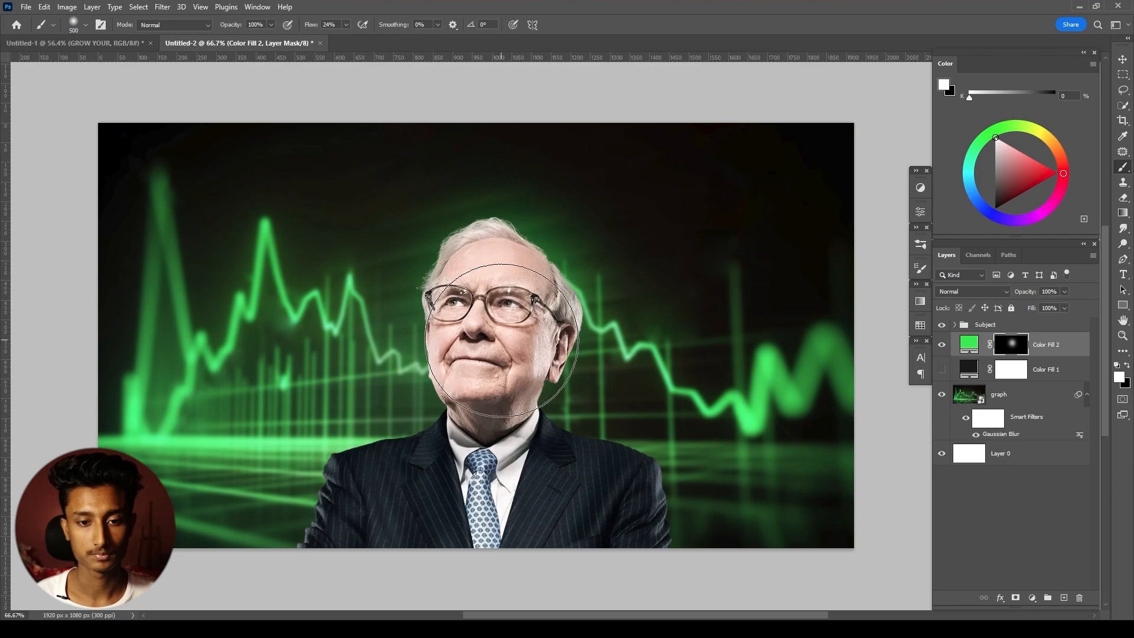
pyautogui.click(506, 324)
pyautogui.click(478, 382)
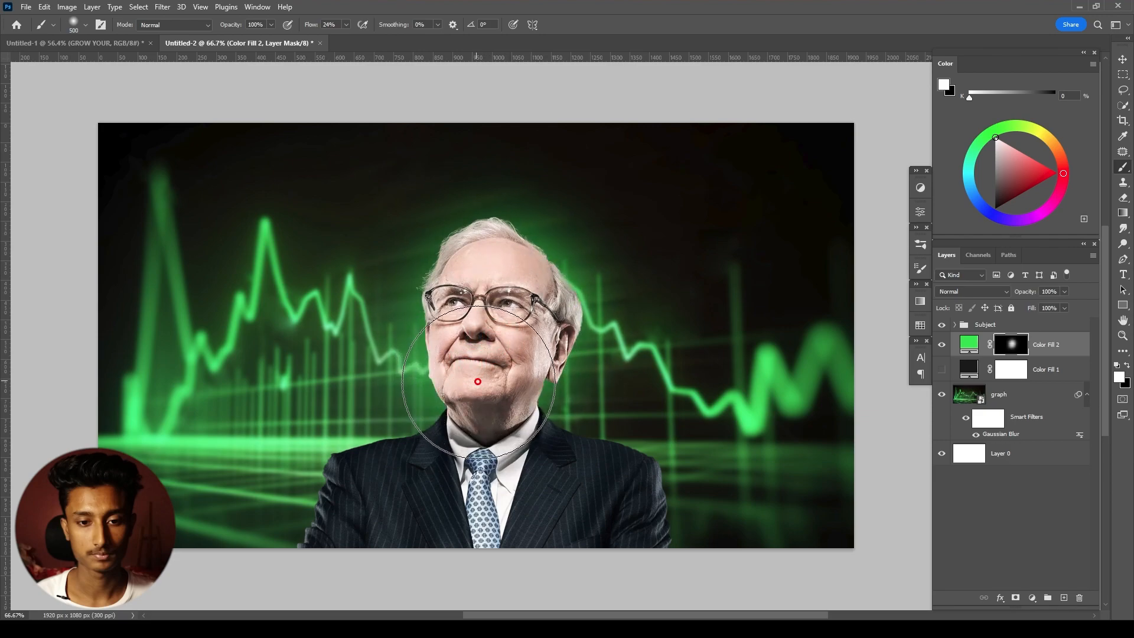
# - Extend the green glow on the mask along the man's shoulder on the image's left with a 200 px, 125 px brush
pyautogui.press('[')
pyautogui.press('[')
pyautogui.press('[')
pyautogui.press('[')
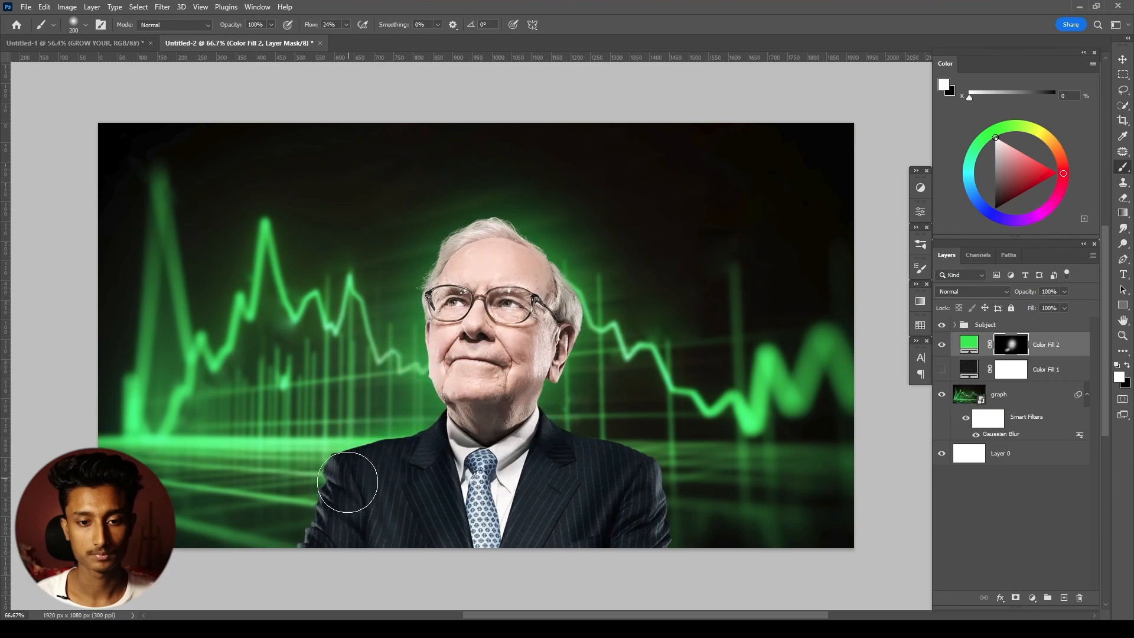
pyautogui.press('[')
pyautogui.press('[')
pyautogui.press('[')
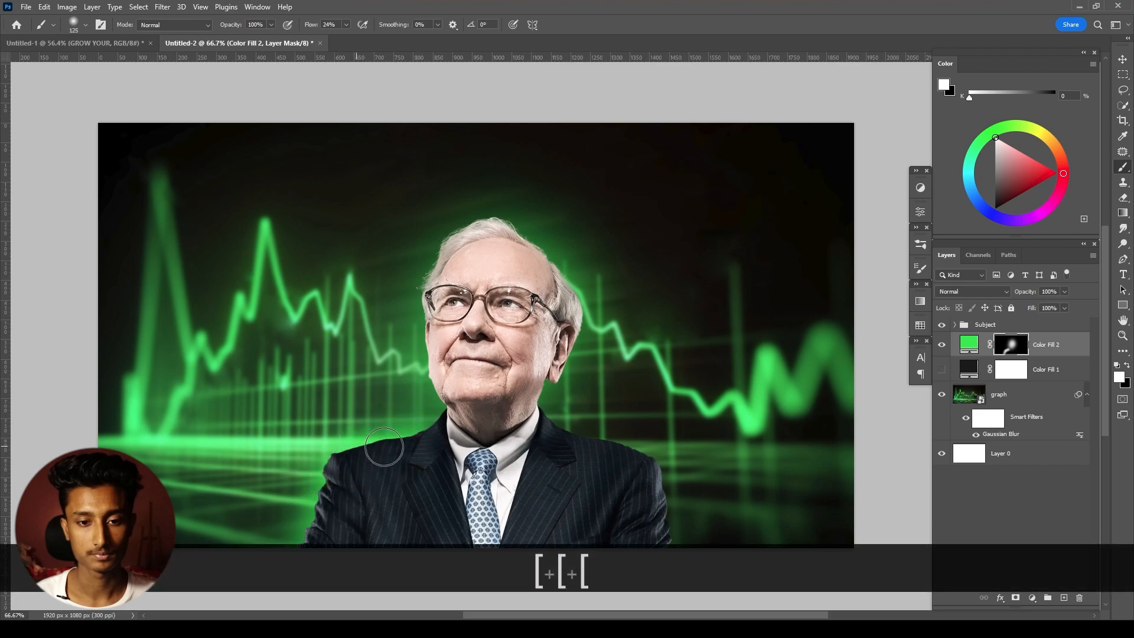
# - Paint the green glow along the neck, shoulder and arm on the image's right with a 150 px brush
pyautogui.press(']')
pyautogui.press(']')
pyautogui.press(']')
pyautogui.press('[')
pyautogui.press('[')
pyautogui.moveTo(527, 380)
pyautogui.mouseDown()
pyautogui.moveTo(537, 435)
pyautogui.moveTo(656, 477)
pyautogui.mouseUp()
pyautogui.moveTo(563, 445); pyautogui.dragTo(663, 525)
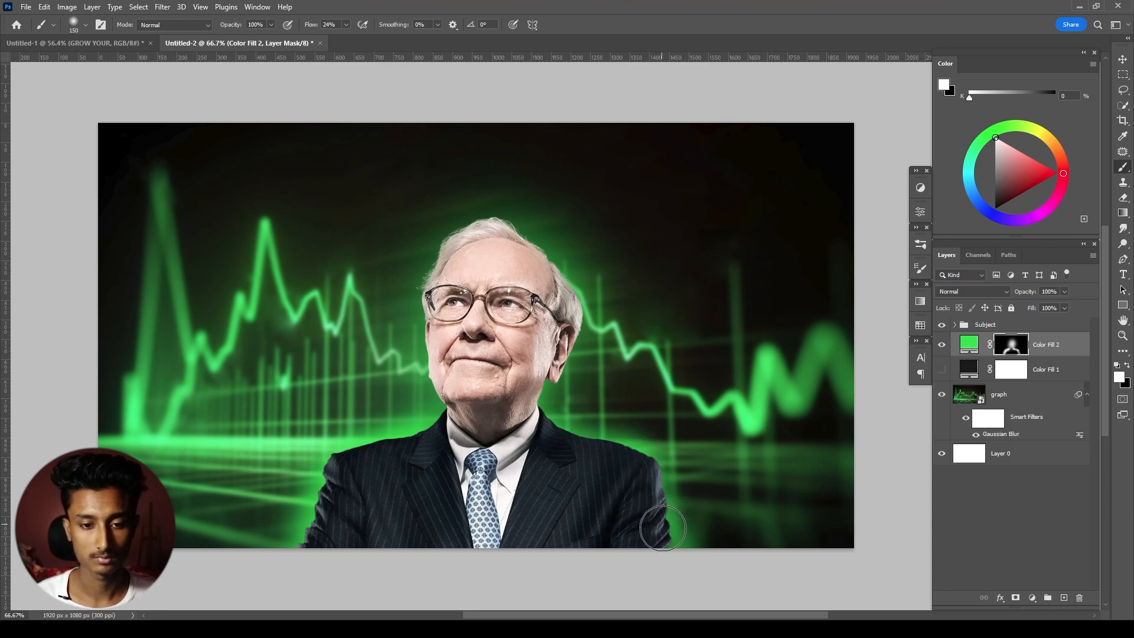
# - Strengthen the green glow behind the head with a 700 px brush, comparing the result by undoing and redoing the last stroke
pyautogui.press(']')
pyautogui.press(']')
pyautogui.press(']')
pyautogui.press(']')
pyautogui.press(']')
pyautogui.press(']')
pyautogui.press(']')
pyautogui.press(']')
pyautogui.click(493, 313)
pyautogui.click(497, 310)
pyautogui.scroll(-1, 789, 423)
pyautogui.scroll(1, 667, 400)
pyautogui.moveTo(608, 360); pyautogui.dragTo(593, 349)
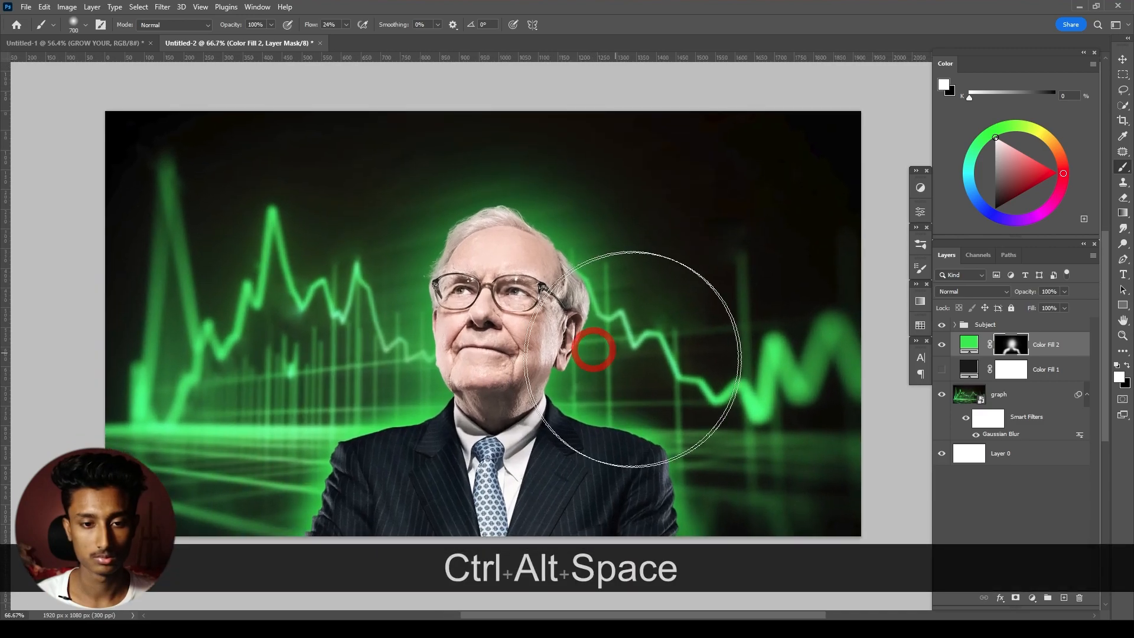
pyautogui.scroll(2, 537, 398)
pyautogui.scroll(-2, 534, 352)
pyautogui.moveTo(587, 303); pyautogui.dragTo(579, 324)
pyautogui.hotkey('ctrl', 'z')
pyautogui.hotkey('ctrl', 'shift', 'z')
# - Add a new empty layer above Color Fill 2 and make white the foreground color
pyautogui.press('v')
pyautogui.click(1055, 347)
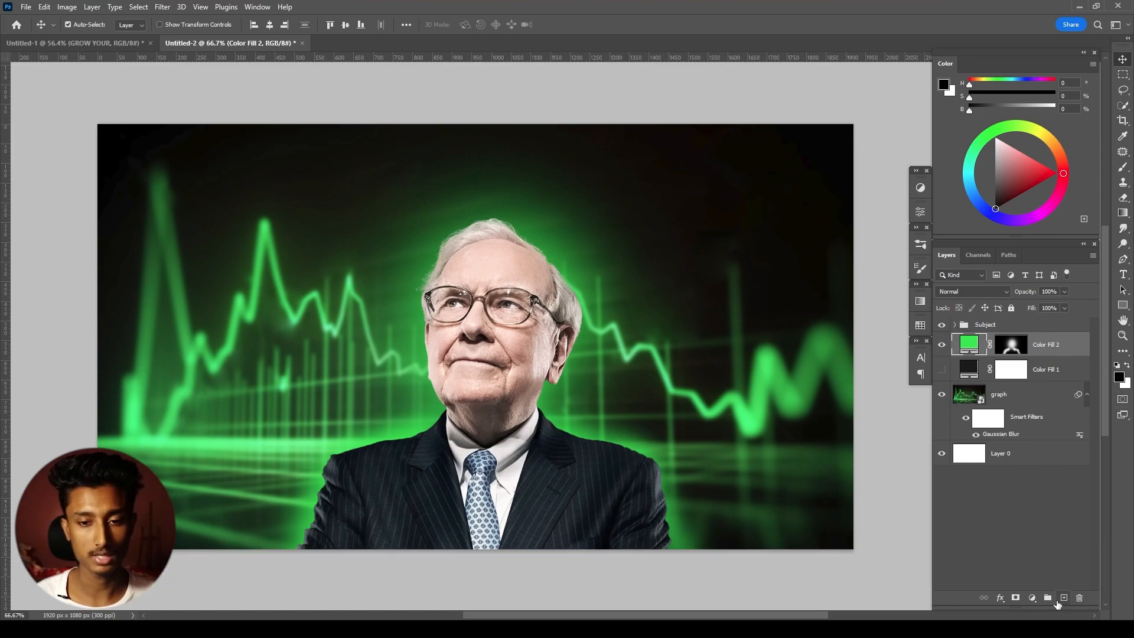
pyautogui.click(1063, 598)
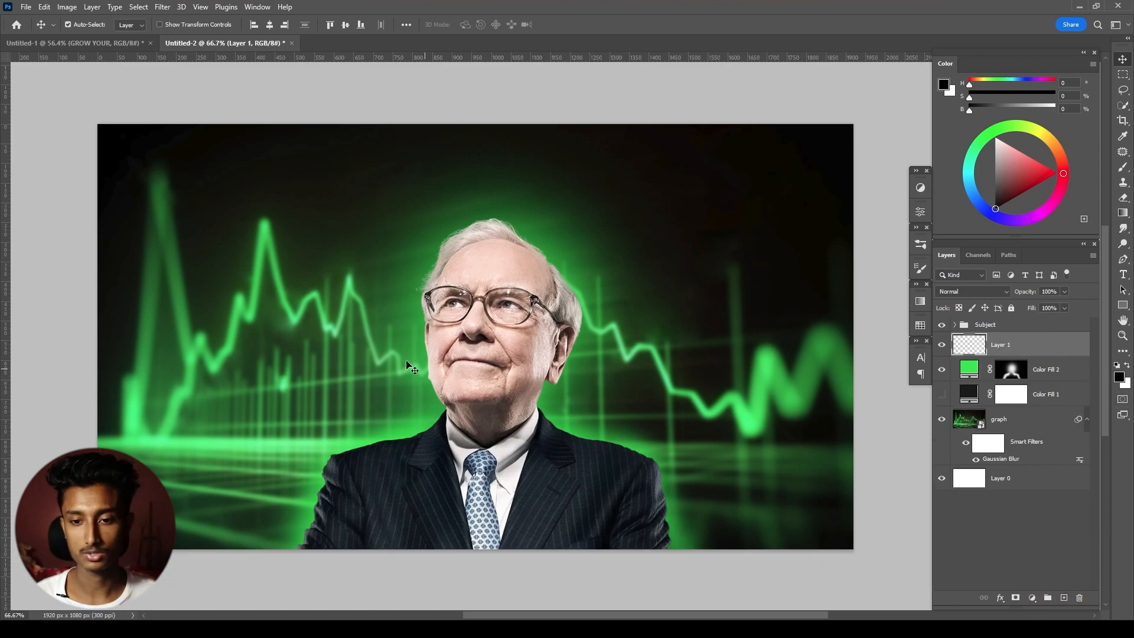
pyautogui.press('x')
pyautogui.press('x')
pyautogui.press('x')
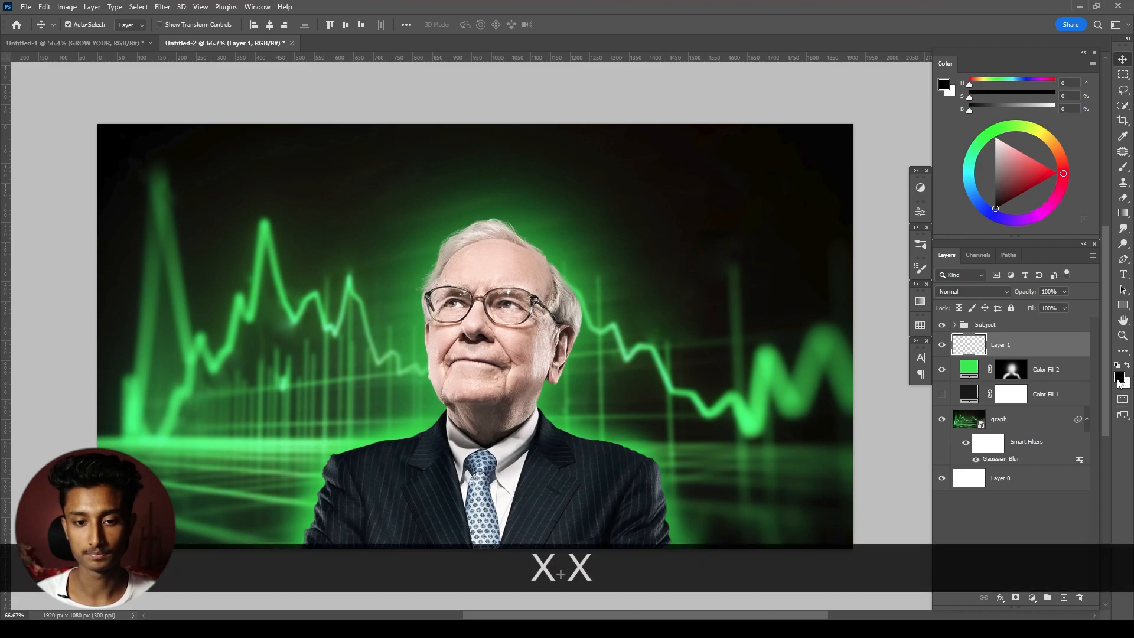
# - Paint a soft white rim glow on Layer 1 along the arm and shoulder on the image's left with a 125 px brush
pyautogui.press('b')
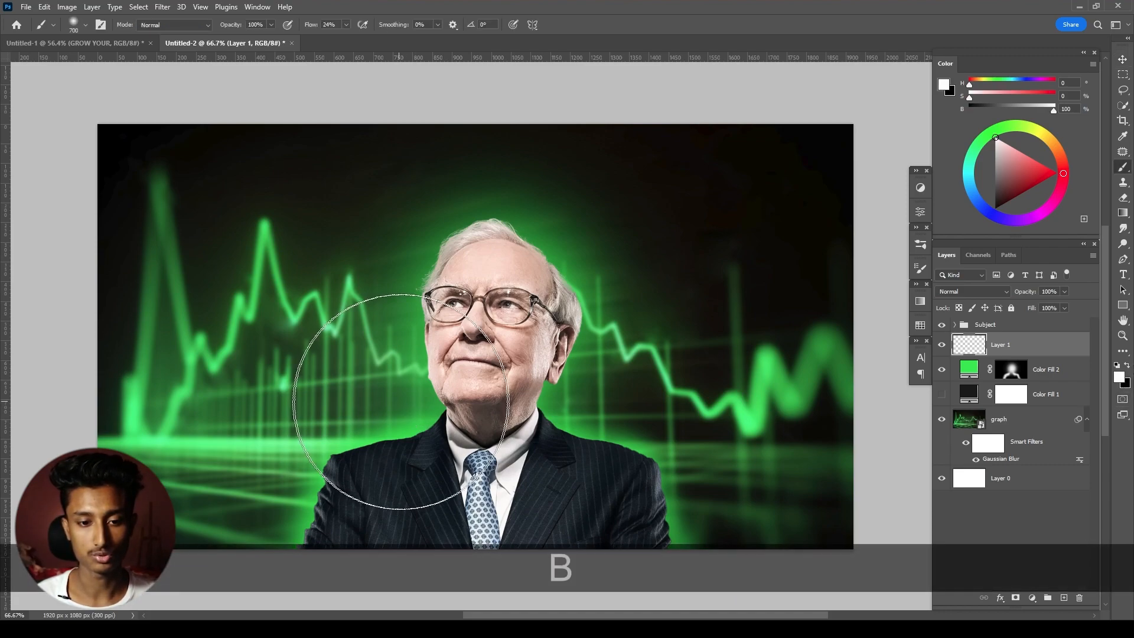
pyautogui.scroll(2, 375, 405)
pyautogui.press('[')
pyautogui.press('[')
pyautogui.press('[')
pyautogui.press('[')
pyautogui.press('[')
pyautogui.press('[')
pyautogui.press('[')
pyautogui.press('[')
pyautogui.press('[')
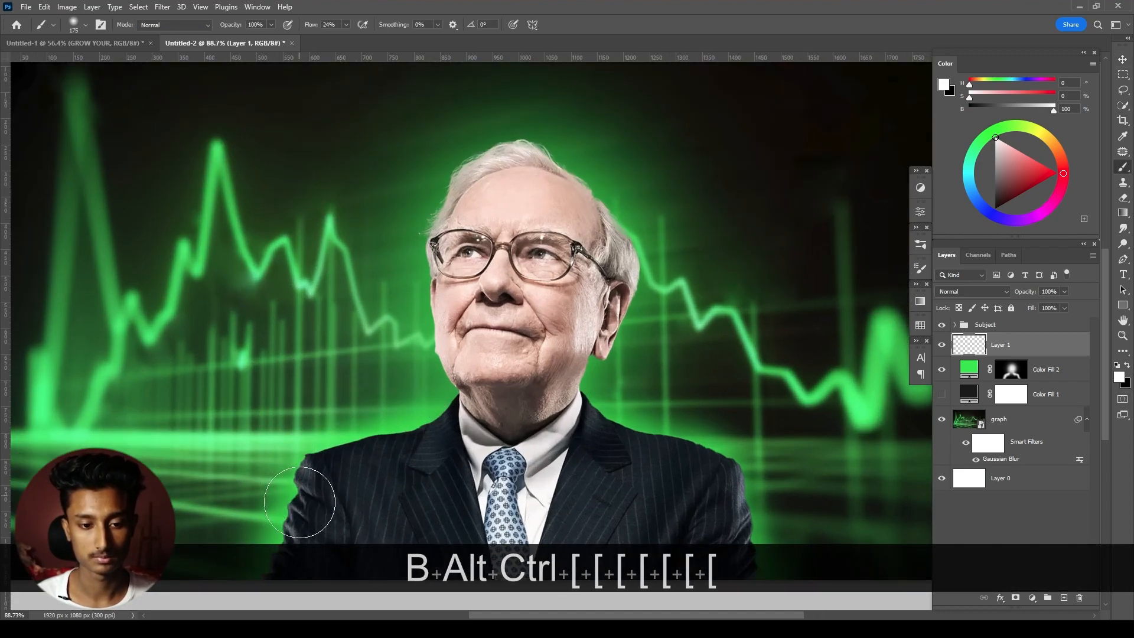
pyautogui.scroll(-1, 297, 487)
pyautogui.moveTo(297, 486); pyautogui.dragTo(332, 347)
pyautogui.scroll(8, 325, 410)
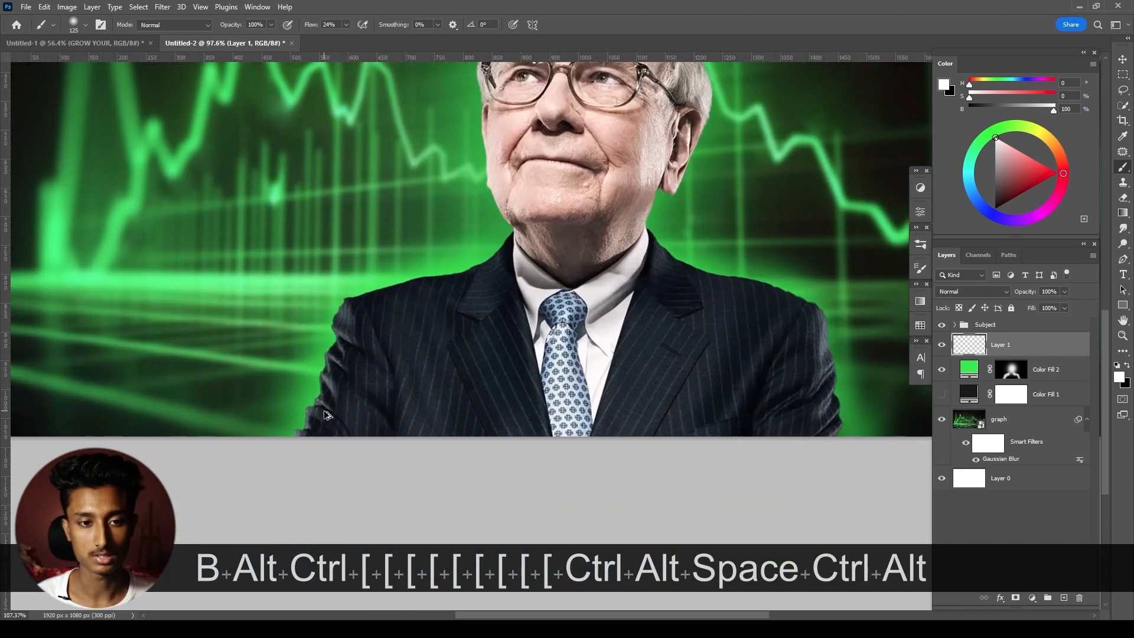
pyautogui.moveTo(326, 408)
pyautogui.mouseDown()
pyautogui.moveTo(317, 434)
pyautogui.moveTo(358, 302)
pyautogui.mouseUp()
# - Paint the white glow on Layer 1 around the neck, face edge and head, using a larger brush for the head
pyautogui.moveTo(447, 259)
pyautogui.mouseDown()
pyautogui.moveTo(360, 395)
pyautogui.moveTo(512, 326)
pyautogui.moveTo(575, 279)
pyautogui.moveTo(475, 510)
pyautogui.mouseUp()
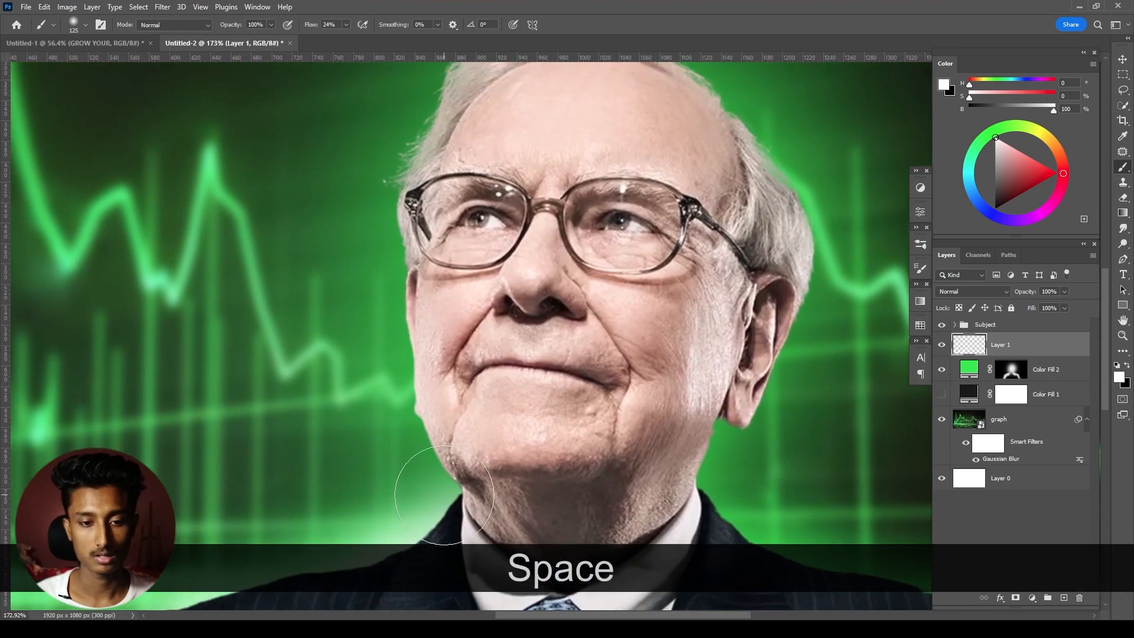
pyautogui.rightClick(446, 311)
pyautogui.moveTo(457, 325); pyautogui.dragTo(440, 325)
pyautogui.press(']')
pyautogui.press(']')
pyautogui.press(']')
pyautogui.press(']')
pyautogui.moveTo(488, 179)
pyautogui.mouseDown()
pyautogui.moveTo(602, 211)
pyautogui.moveTo(666, 309)
pyautogui.moveTo(573, 495)
pyautogui.moveTo(593, 434)
pyautogui.moveTo(530, 463)
pyautogui.mouseUp()
# - Paint the white glow along the neck, shoulder and arm on the image's right at 125 px, and check it by toggling Layer 1
pyautogui.press('[')
pyautogui.press('[')
pyautogui.press('[')
pyautogui.press('[')
pyautogui.moveTo(600, 453)
pyautogui.mouseDown()
pyautogui.moveTo(531, 398)
pyautogui.moveTo(528, 424)
pyautogui.mouseUp()
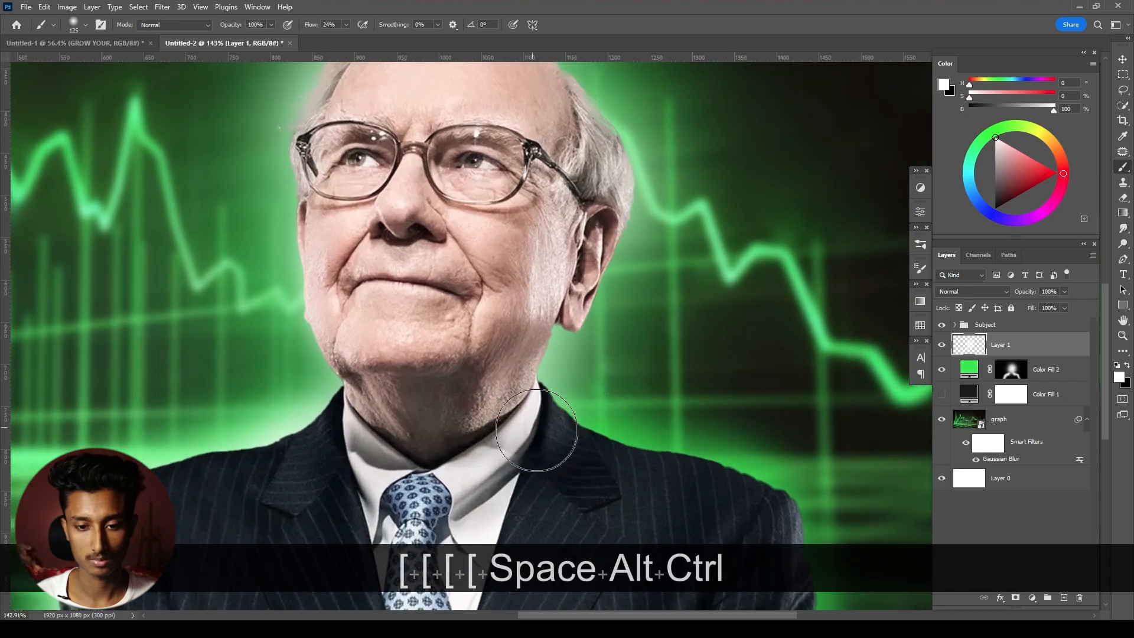
pyautogui.moveTo(637, 490); pyautogui.dragTo(523, 337)
pyautogui.moveTo(672, 501)
pyautogui.mouseDown()
pyautogui.moveTo(676, 402)
pyautogui.moveTo(661, 367)
pyautogui.moveTo(634, 345)
pyautogui.moveTo(519, 315)
pyautogui.moveTo(450, 267)
pyautogui.mouseUp()
pyautogui.scroll(-8, 473, 383)
pyautogui.moveTo(515, 331); pyautogui.dragTo(553, 412)
pyautogui.scroll(-1, 553, 414)
pyautogui.moveTo(614, 392); pyautogui.dragTo(620, 384)
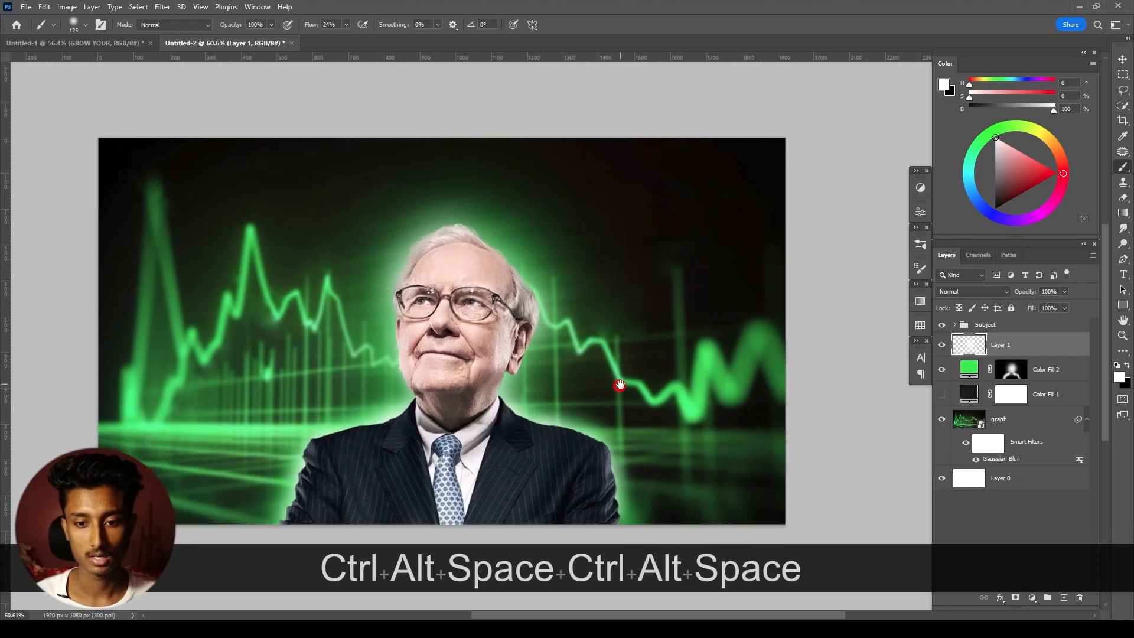
pyautogui.click(942, 345)
pyautogui.click(941, 345)
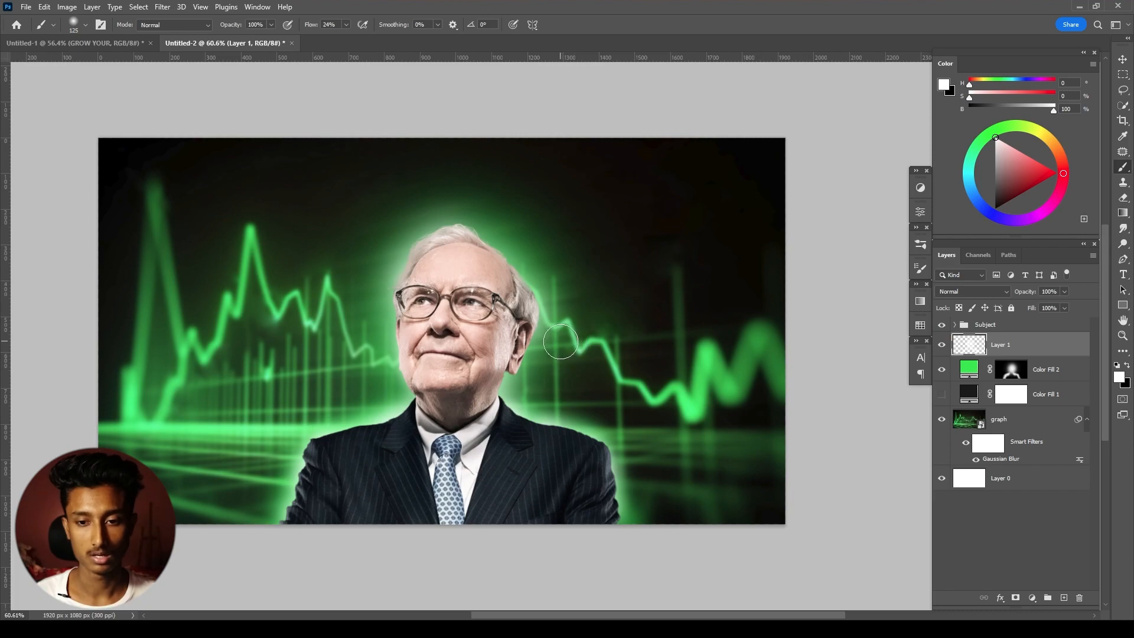
# - Add a yellow-green (#deff00) Solid Color fill above the Subject group and invert its mask to black
pyautogui.press('v')
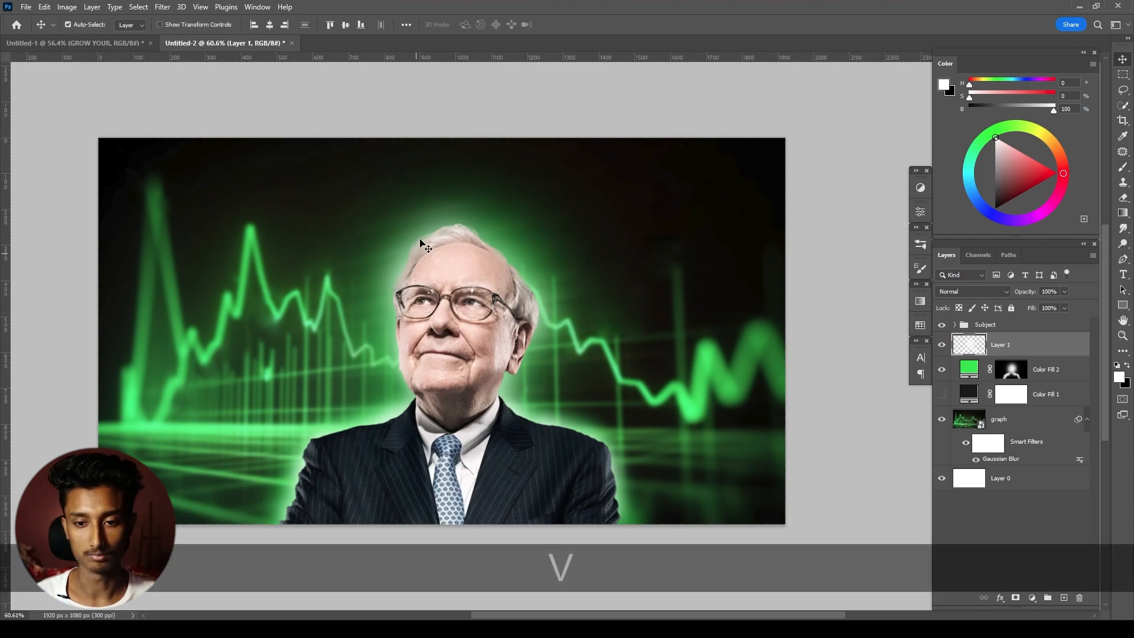
pyautogui.click(1035, 327)
pyautogui.click(1031, 599)
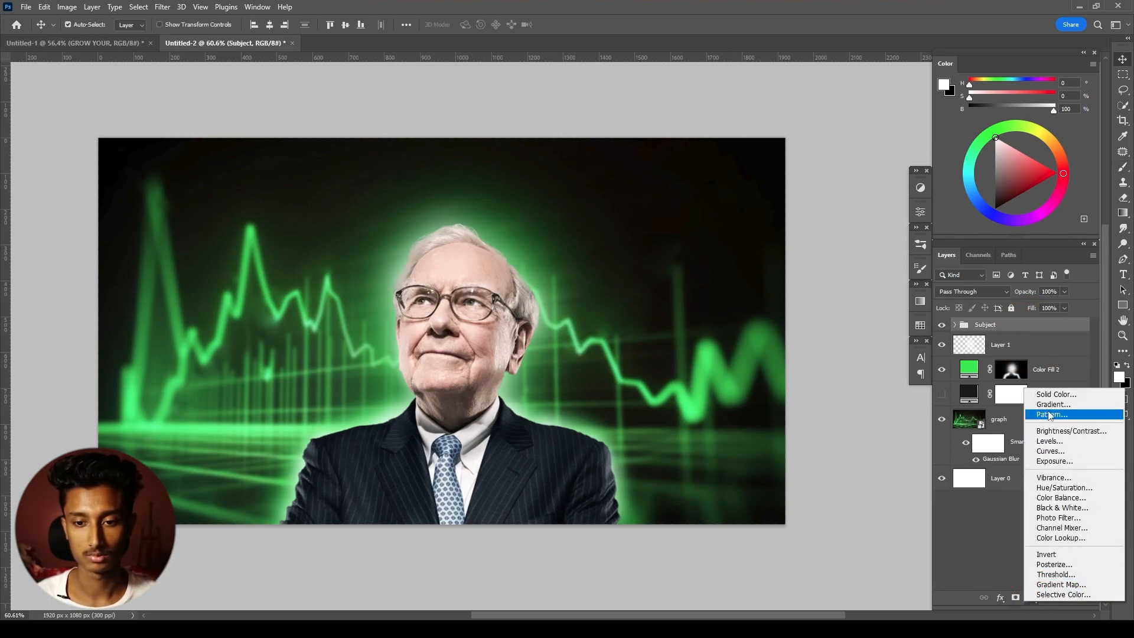
pyautogui.click(1058, 394)
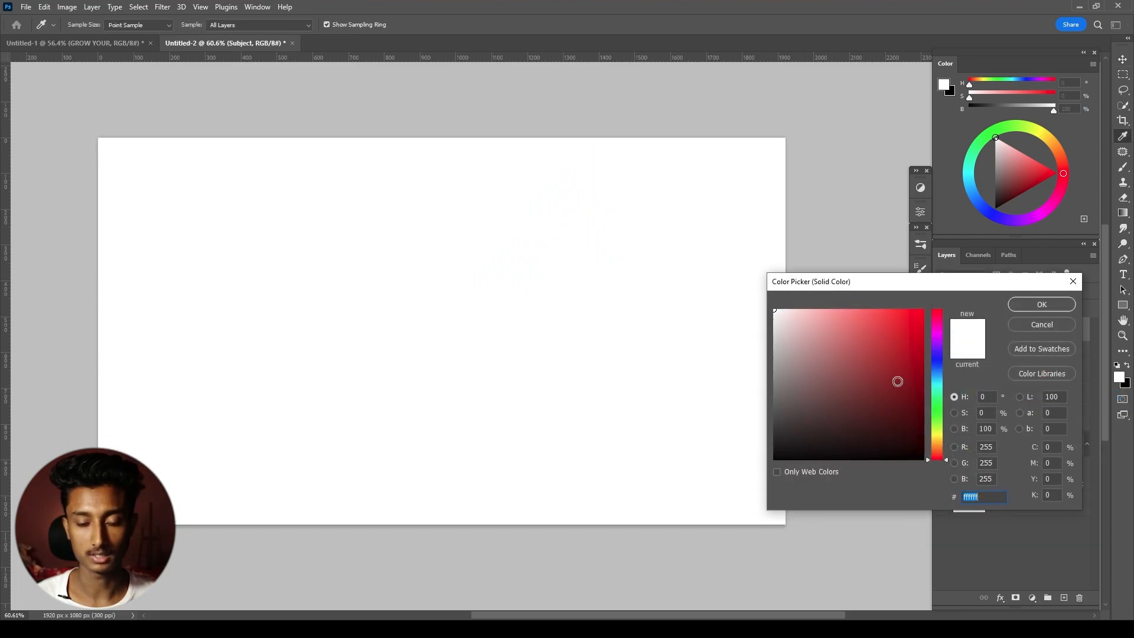
pyautogui.click(938, 432)
pyautogui.moveTo(910, 337); pyautogui.dragTo(957, 257)
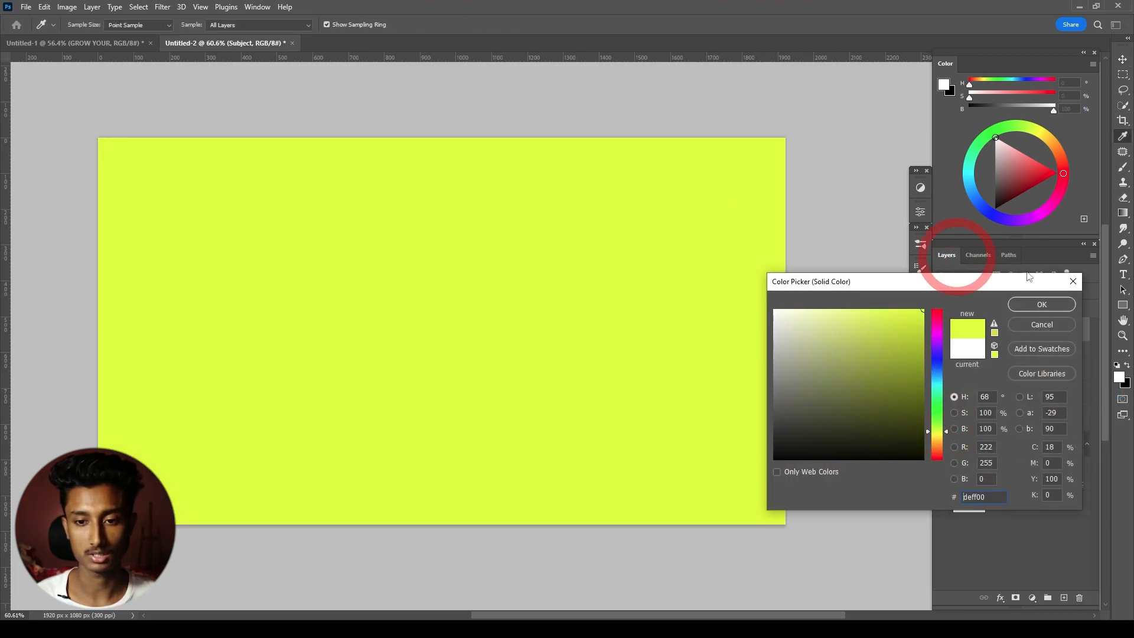
pyautogui.click(1053, 311)
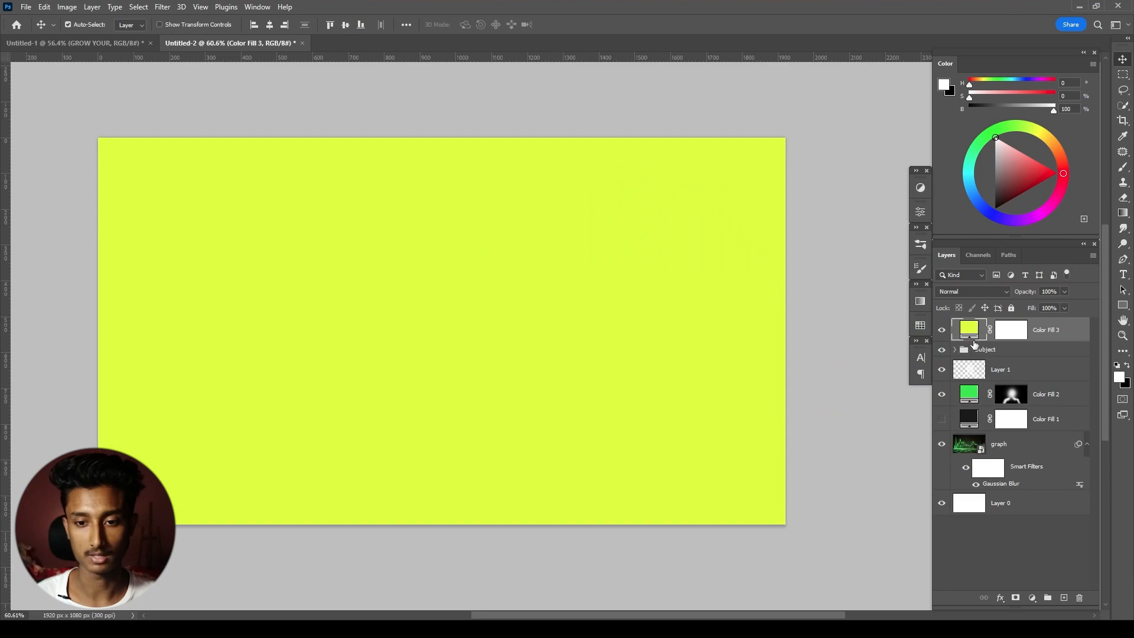
pyautogui.click(1009, 330)
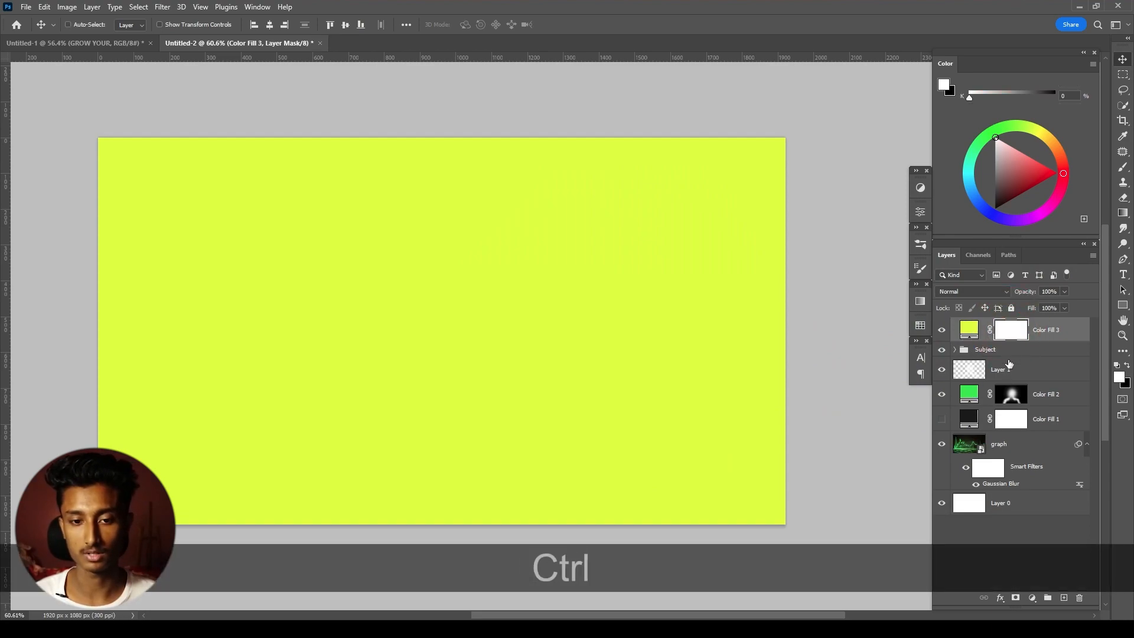
pyautogui.hotkey('ctrl', 'i')
# - Recolor Color Fill 3 to #0fe935 by sampling the green graph line
pyautogui.doubleClick(967, 331)
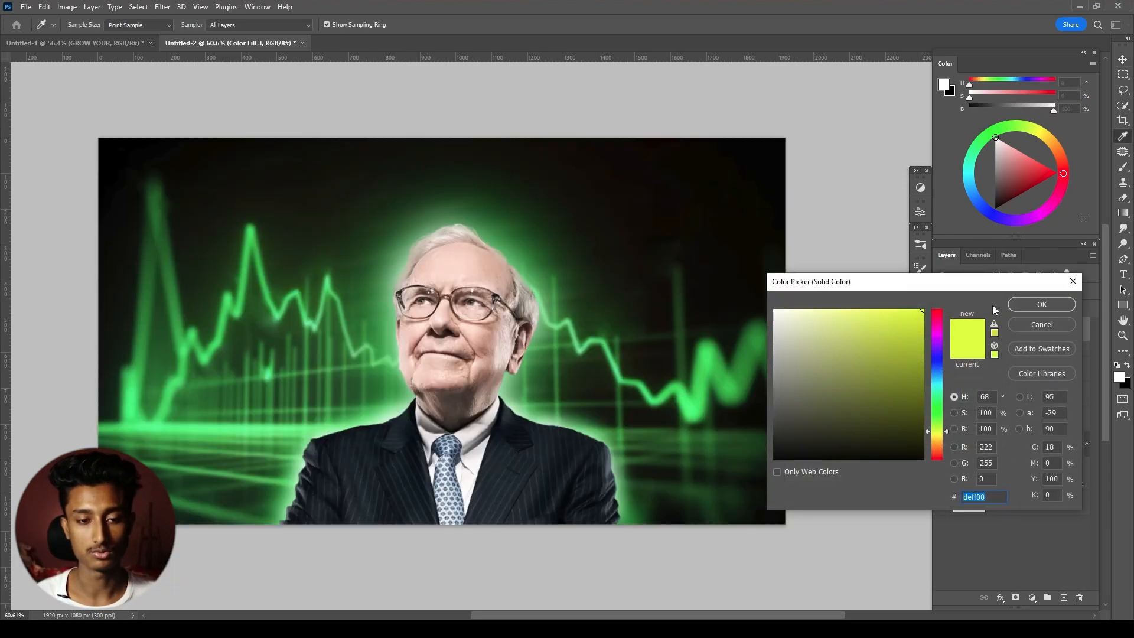
pyautogui.click(246, 260)
pyautogui.click(250, 266)
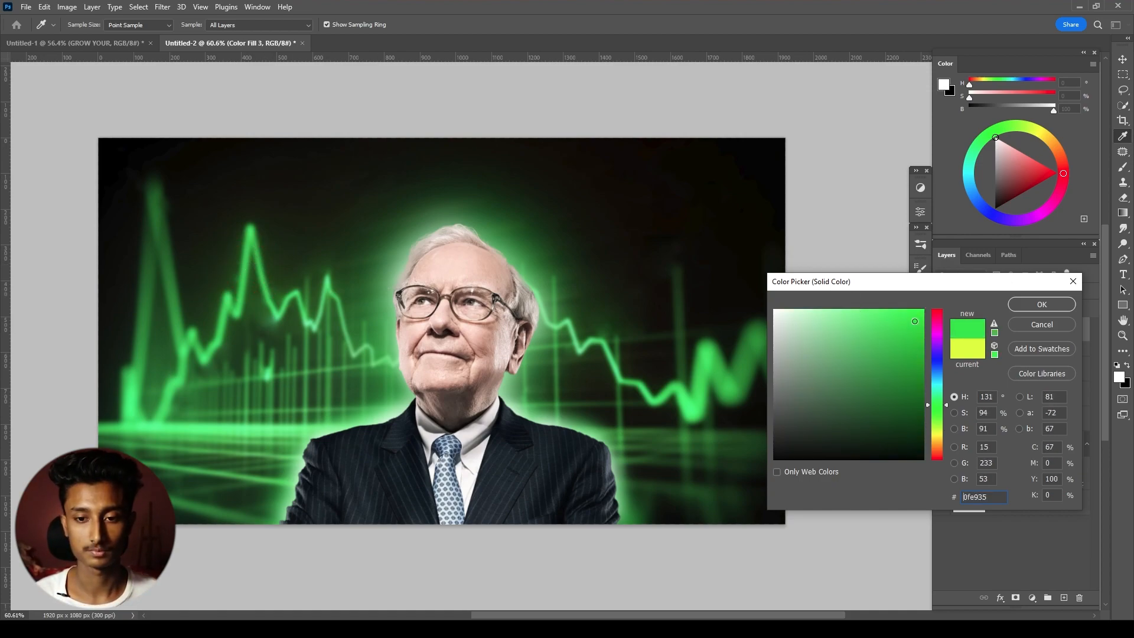
pyautogui.click(1051, 304)
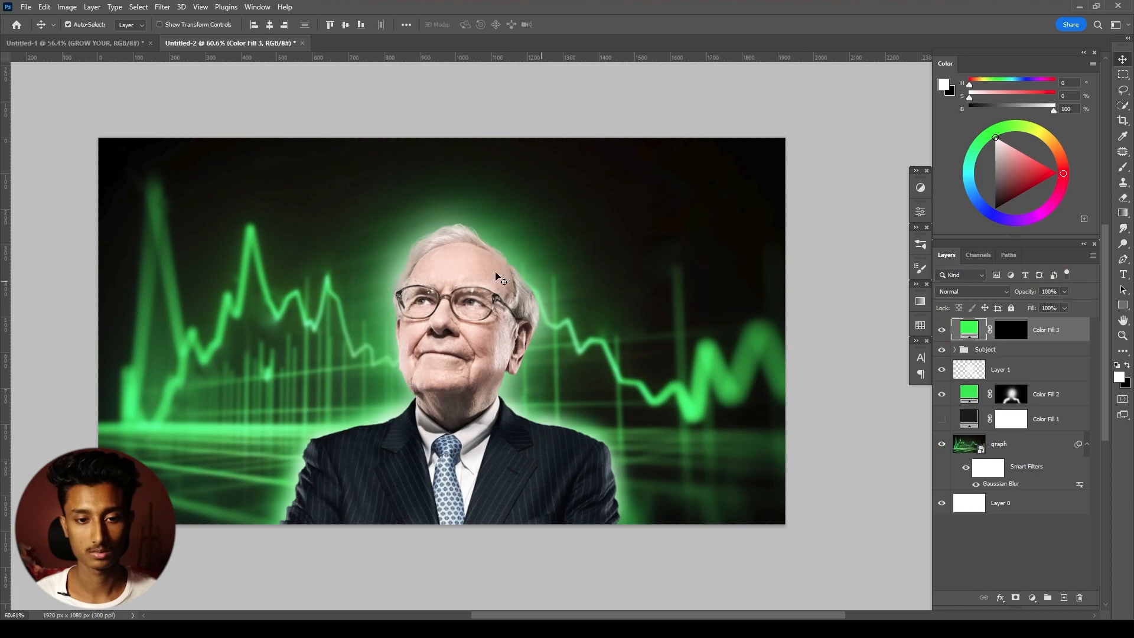
# - Select Color Fill 3's layer mask and set the Brush to 60 px with 12% flow
pyautogui.scroll(4, 653, 247)
pyautogui.moveTo(390, 242); pyautogui.dragTo(547, 214)
pyautogui.press('b')
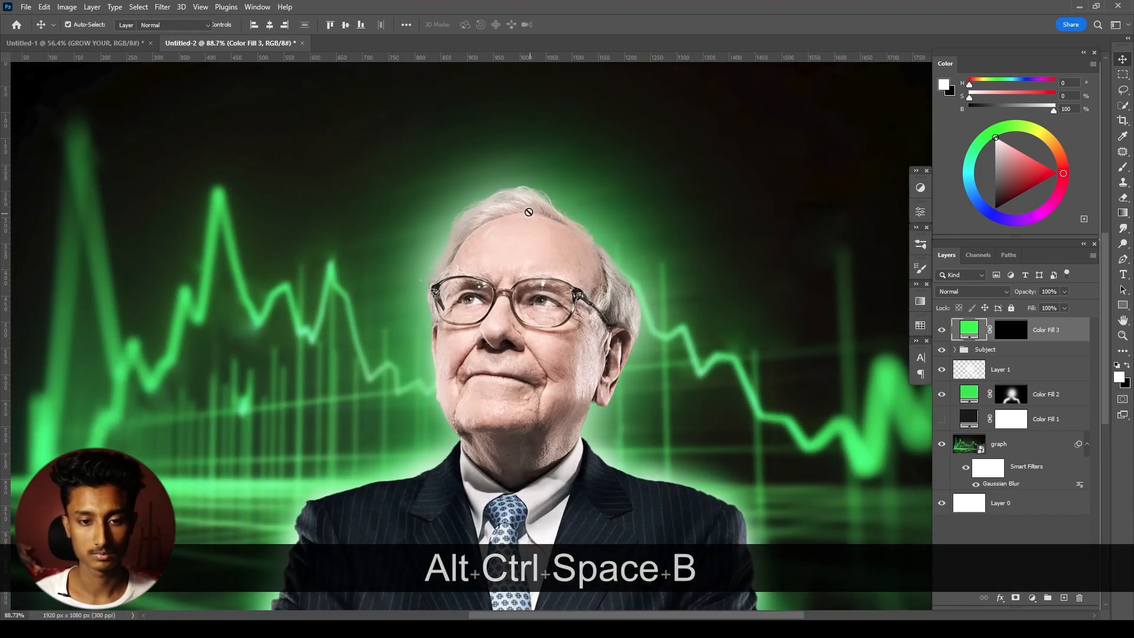
pyautogui.scroll(3, 567, 165)
pyautogui.click(1019, 333)
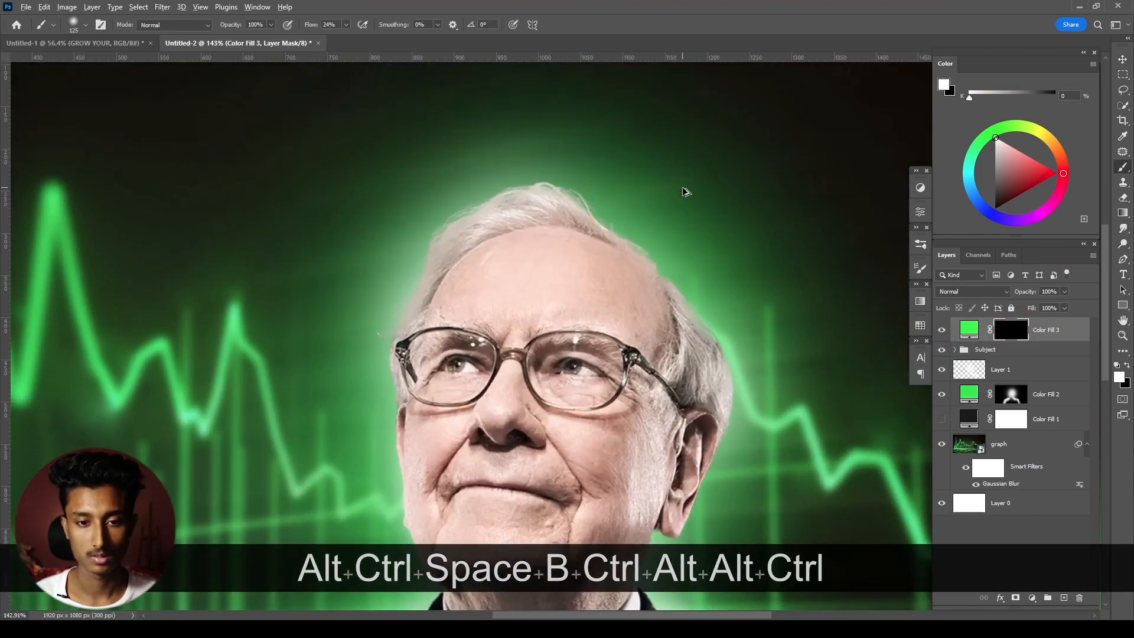
pyautogui.scroll(2, 679, 189)
pyautogui.press('[')
pyautogui.press('[')
pyautogui.press('[')
pyautogui.press('[')
pyautogui.press('[')
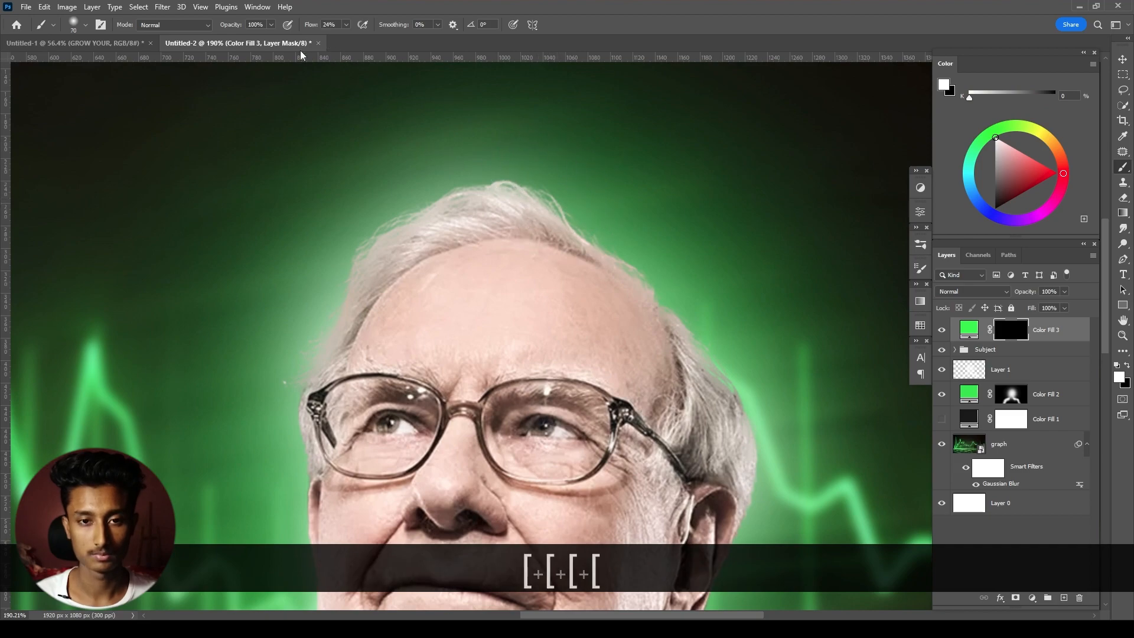
pyautogui.moveTo(301, 27); pyautogui.dragTo(305, 27)
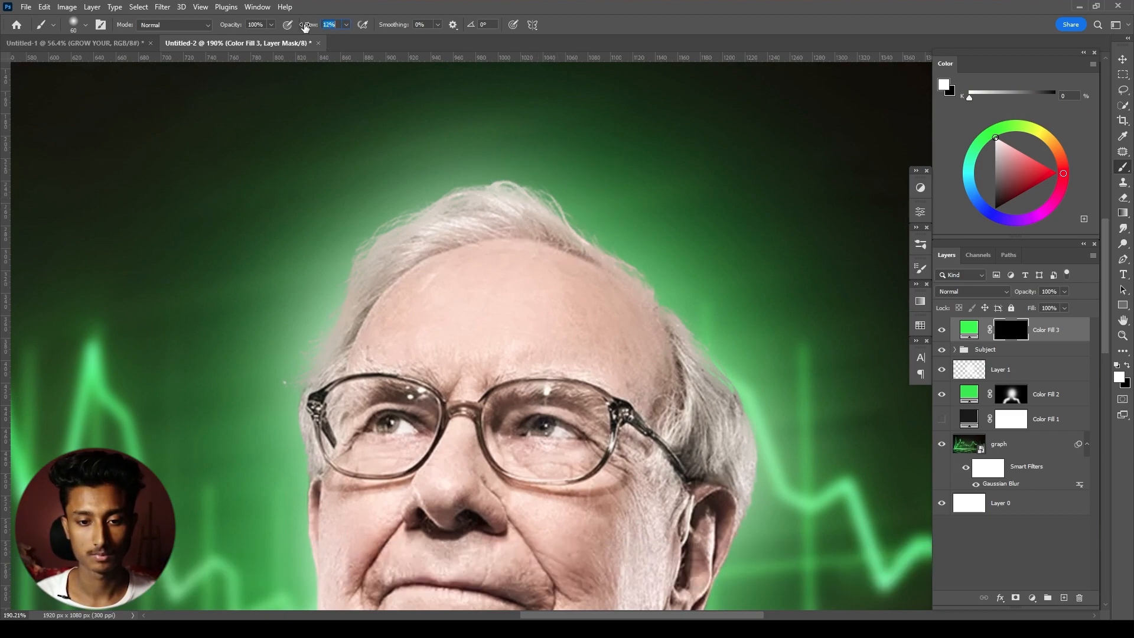
# - Paint green rim light on the lowest part of the sleeve on the image's left with a 25 px brush
pyautogui.moveTo(565, 324); pyautogui.dragTo(536, 152)
pyautogui.scroll(-6, 573, 400)
pyautogui.moveTo(481, 410); pyautogui.dragTo(525, 168)
pyautogui.scroll(5, 332, 311)
pyautogui.moveTo(261, 419); pyautogui.dragTo(289, 327)
pyautogui.scroll(3, 268, 409)
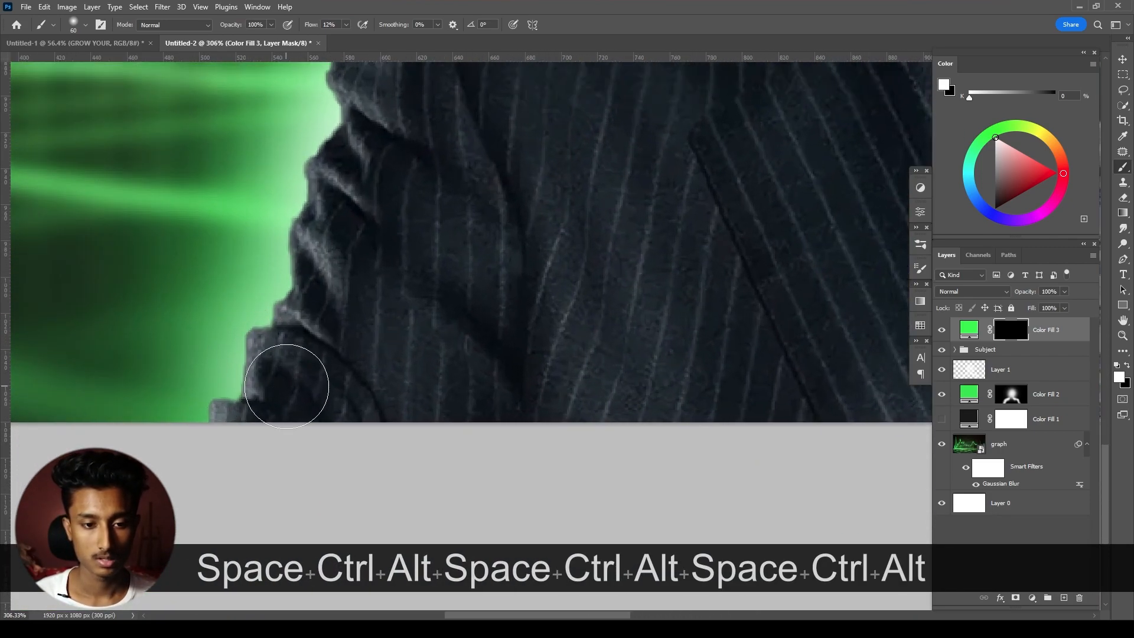
pyautogui.press('[')
pyautogui.press('[')
pyautogui.press('[')
pyautogui.press('[')
pyautogui.press('[')
pyautogui.press('[')
pyautogui.moveTo(252, 382)
pyautogui.mouseDown()
pyautogui.moveTo(243, 347)
pyautogui.moveTo(253, 343)
pyautogui.mouseUp()
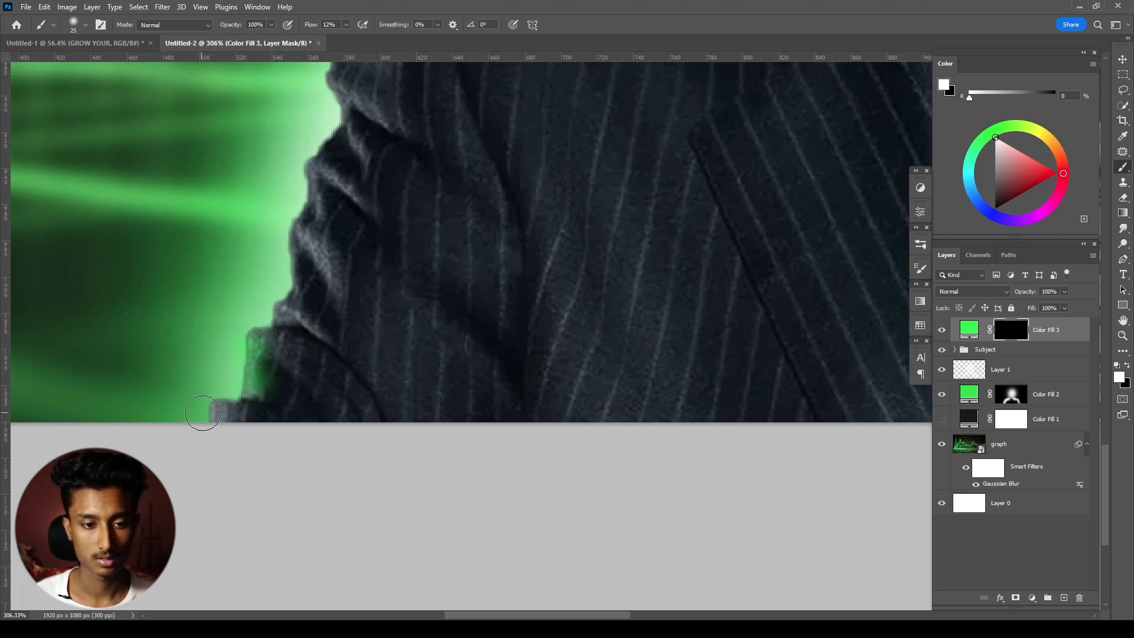
# - Undo the rough stroke and repaint the small sleeve fold's green highlight with a 9 px brush at 8% flow
pyautogui.press('[')
pyautogui.press('[')
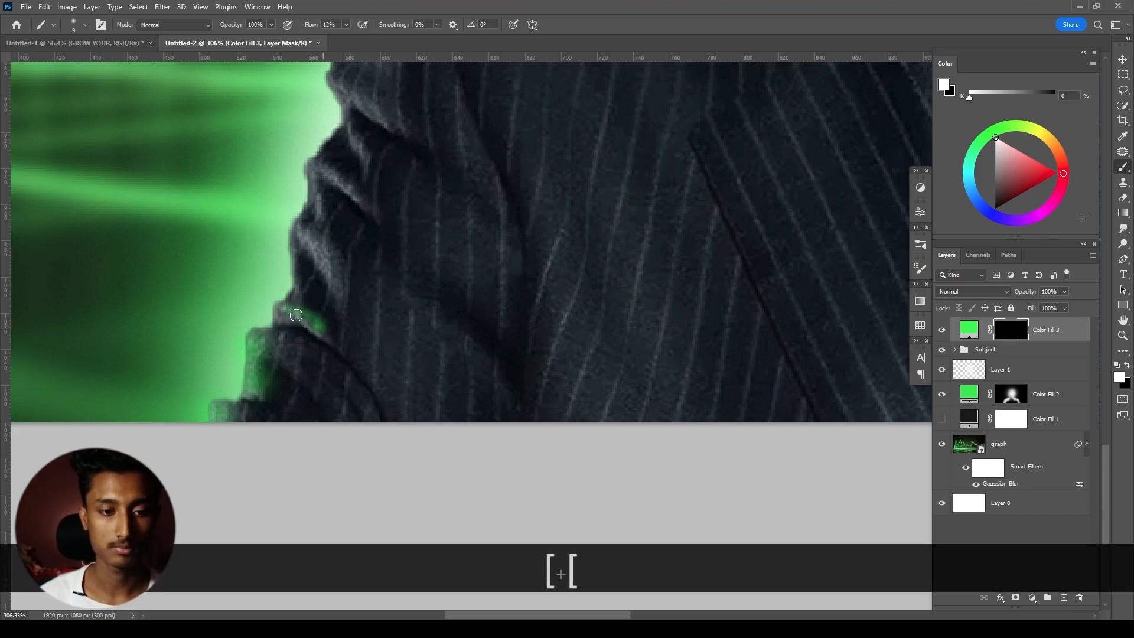
pyautogui.hotkey('ctrl', 'z')
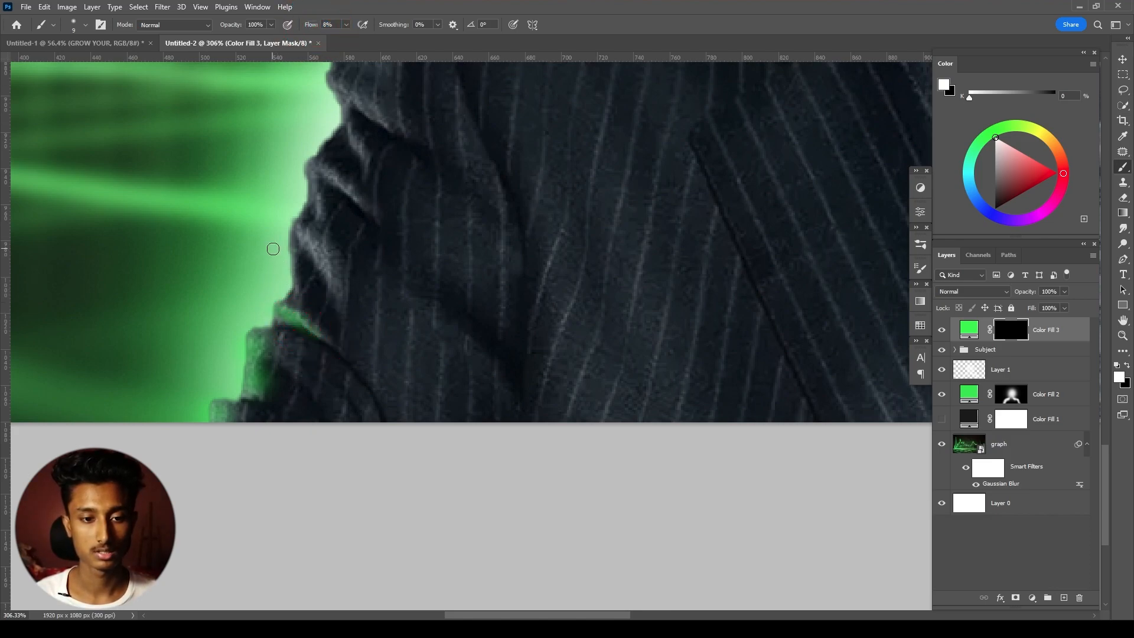
# - Paint green reflections on the upper sleeve folds on the image's left with a 30 px brush
pyautogui.press(']')
pyautogui.press(']')
pyautogui.press(']')
pyautogui.press(']')
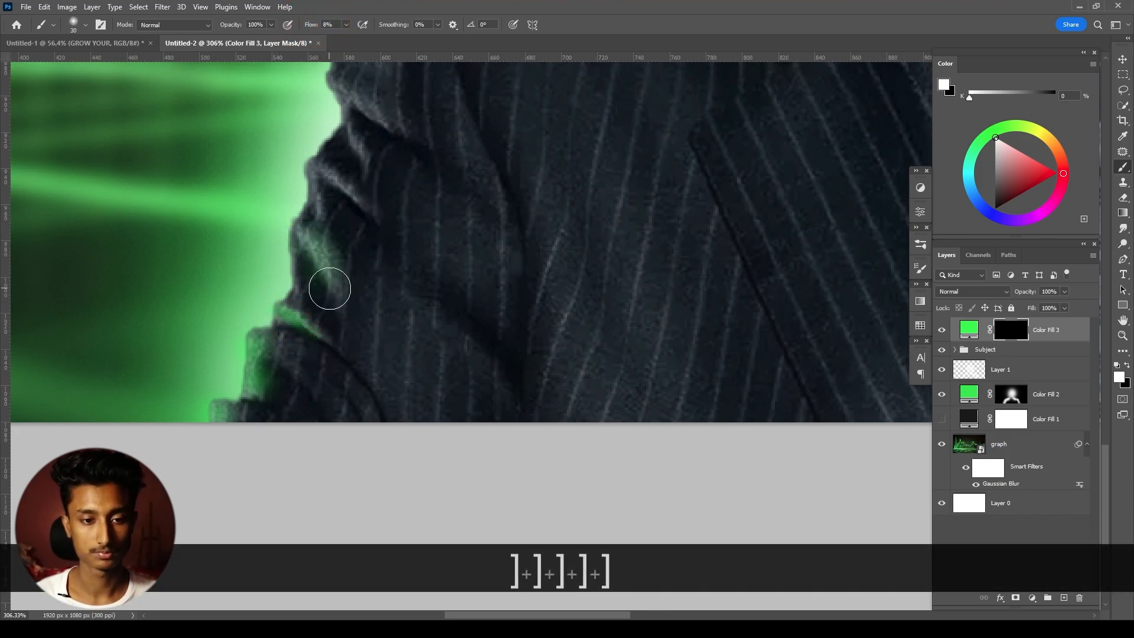
pyautogui.moveTo(328, 284); pyautogui.dragTo(315, 241)
pyautogui.moveTo(306, 166); pyautogui.dragTo(341, 199)
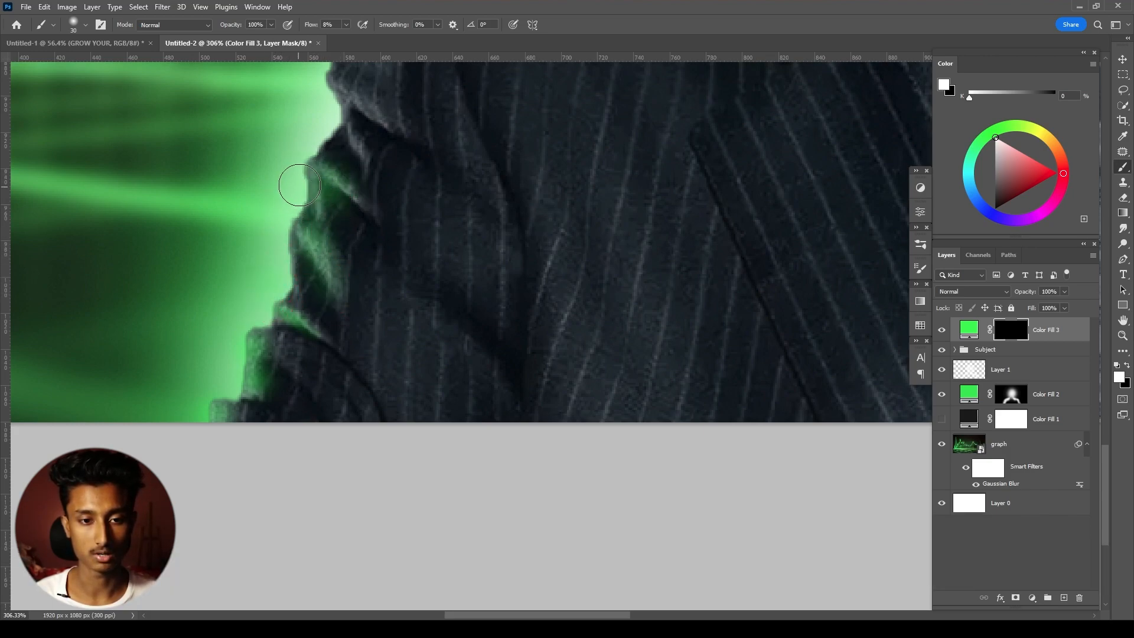
# - Extend the green rim light along the outer edge of the same sleeve with a 40 px brush
pyautogui.press(']')
pyautogui.press(']')
pyautogui.moveTo(257, 323); pyautogui.dragTo(229, 385)
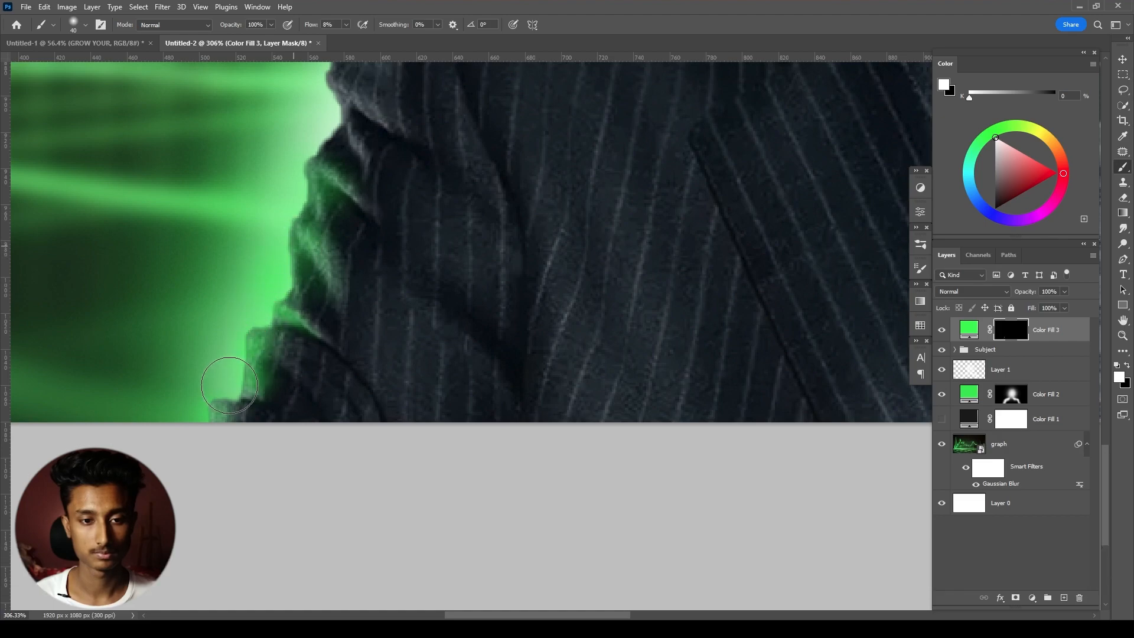
pyautogui.press('space')
pyautogui.moveTo(361, 186)
pyautogui.mouseDown()
pyautogui.moveTo(326, 350)
pyautogui.moveTo(308, 301)
pyautogui.moveTo(324, 271)
pyautogui.mouseUp()
pyautogui.moveTo(291, 232)
pyautogui.mouseDown()
pyautogui.moveTo(338, 151)
pyautogui.moveTo(303, 251)
pyautogui.moveTo(322, 172)
pyautogui.moveTo(311, 233)
pyautogui.moveTo(327, 206)
pyautogui.moveTo(375, 195)
pyautogui.moveTo(360, 322)
pyautogui.moveTo(305, 394)
pyautogui.mouseUp()
# - Paint green light on the upper arm and shoulder tip on the image's left
pyautogui.hotkey('ctrl', 'alt', 'space')
pyautogui.keyDown('ctrl'); pyautogui.keyDown('alt'); pyautogui.click(384, 182); pyautogui.keyUp('alt'); pyautogui.keyUp('ctrl')
pyautogui.moveTo(380, 338)
pyautogui.mouseDown()
pyautogui.moveTo(296, 358)
pyautogui.moveTo(274, 378)
pyautogui.moveTo(285, 363)
pyautogui.mouseUp()
pyautogui.hotkey('ctrl', 'alt', 'space')
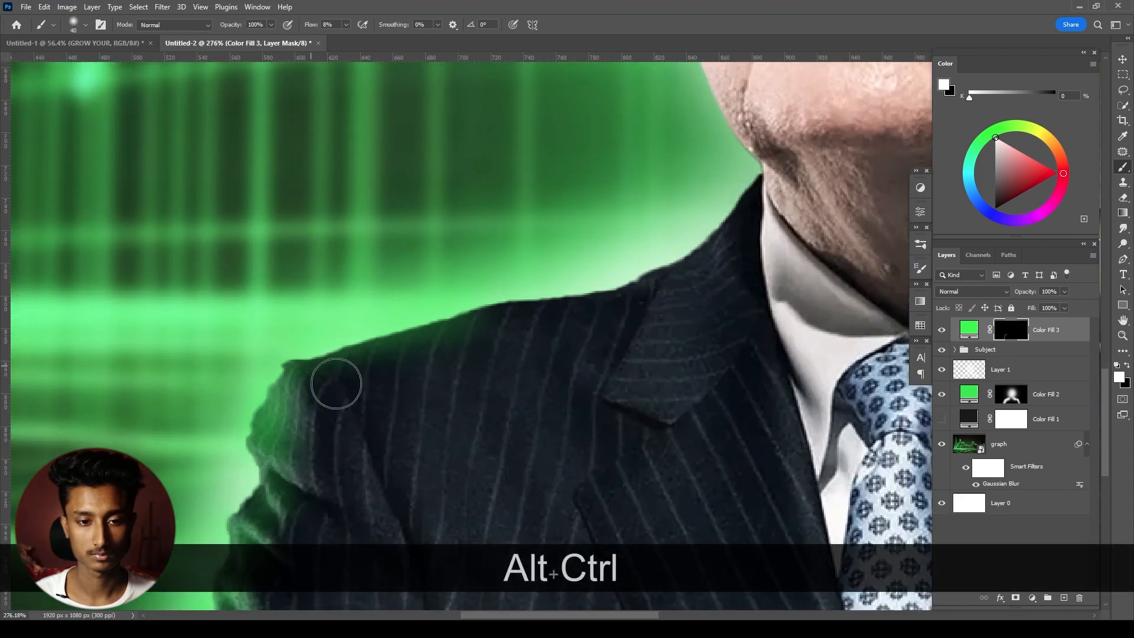
pyautogui.press(']')
pyautogui.press(']')
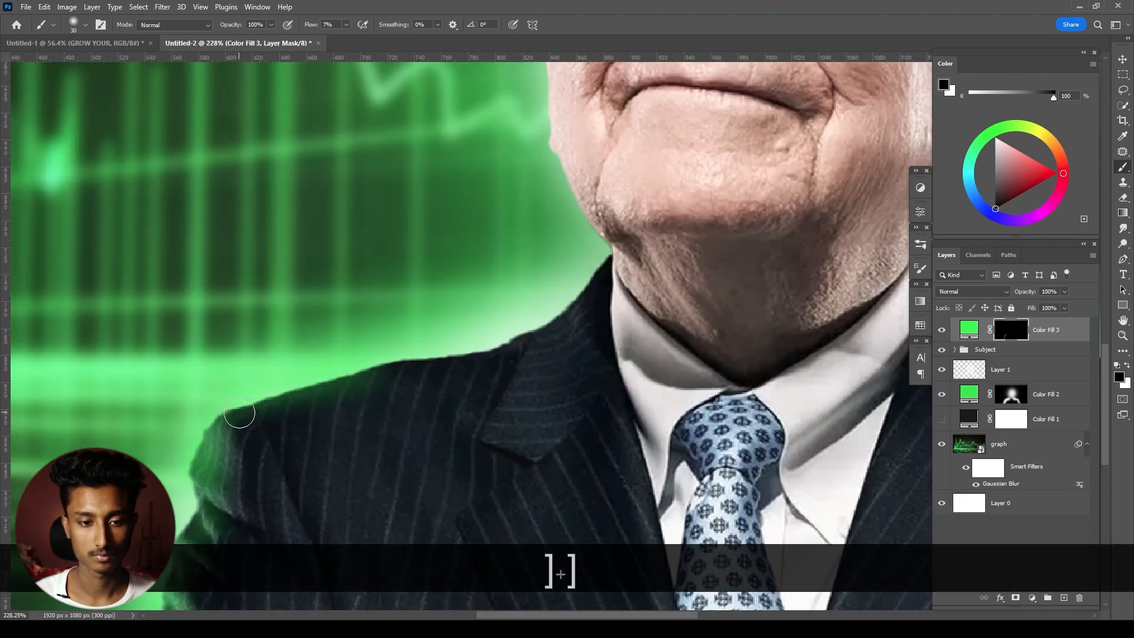
pyautogui.press('x')
pyautogui.hotkey('ctrl', 'alt', 'z')
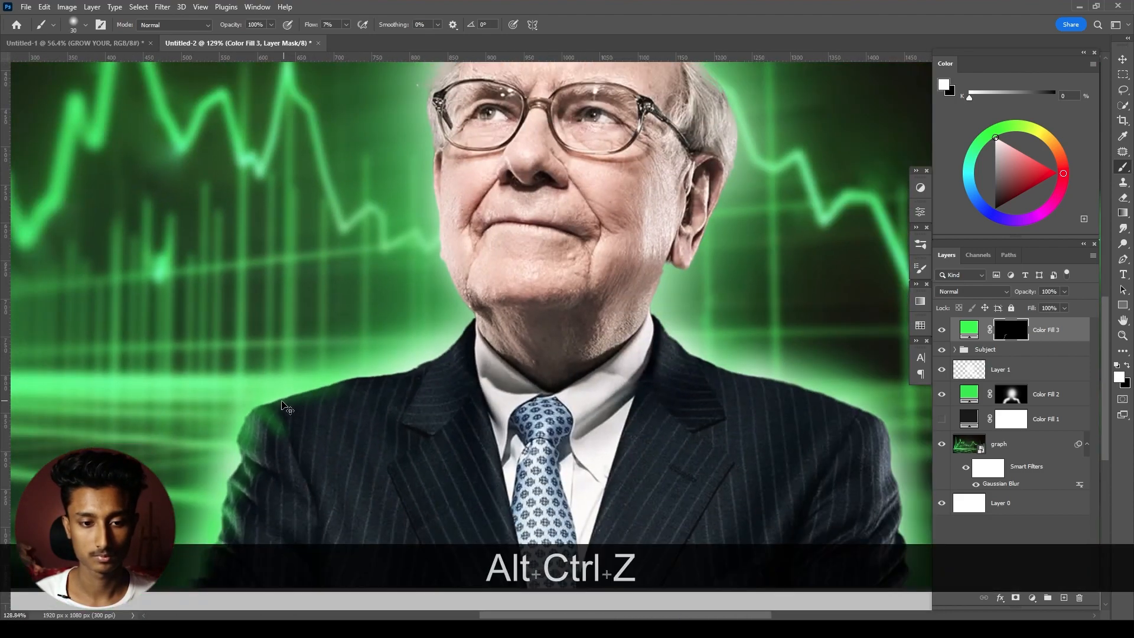
# - Undo the test strokes on the shoulder and set the brush to 30 px with 5% flow
pyautogui.scroll(2, 270, 406)
pyautogui.press('[')
pyautogui.press('[')
pyautogui.moveTo(263, 415); pyautogui.dragTo(289, 448)
pyautogui.hotkey('ctrl', 'z')
pyautogui.moveTo(307, 28); pyautogui.dragTo(309, 28)
pyautogui.hotkey('ctrl', 'z')
pyautogui.press('[')
pyautogui.press(']')
pyautogui.press(']')
pyautogui.press(']')
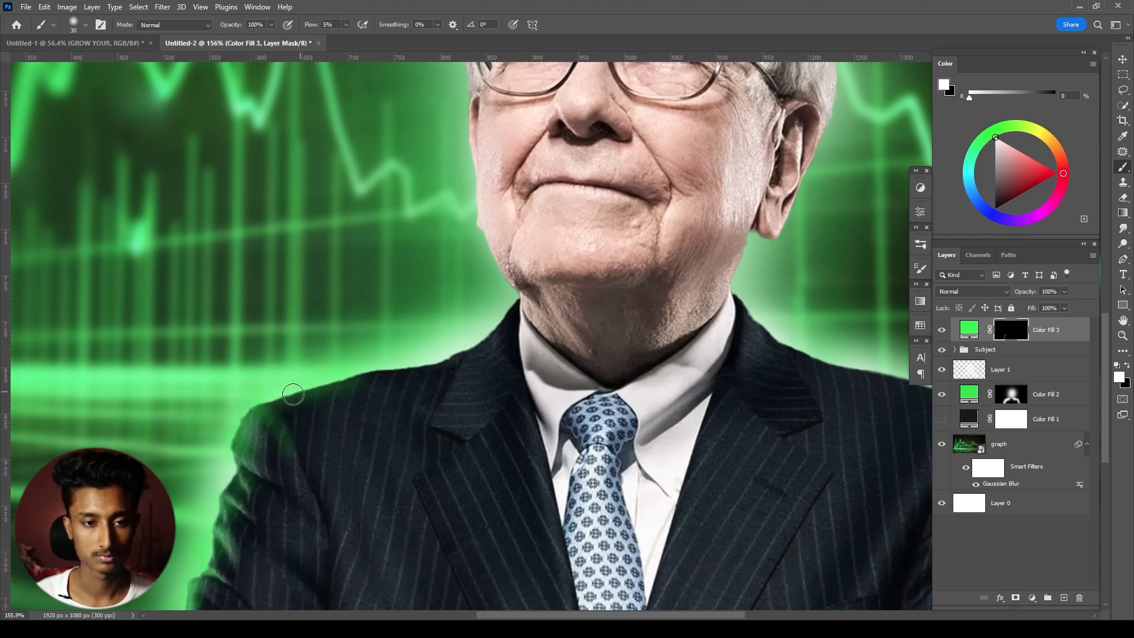
# - Paint soft green light along the top of the left-hand shoulder toward the lapel, undoing the stray stroke and enlarging the brush to 45 px
pyautogui.scroll(-9, 412, 319)
pyautogui.moveTo(413, 321); pyautogui.dragTo(415, 359)
pyautogui.scroll(11, 415, 360)
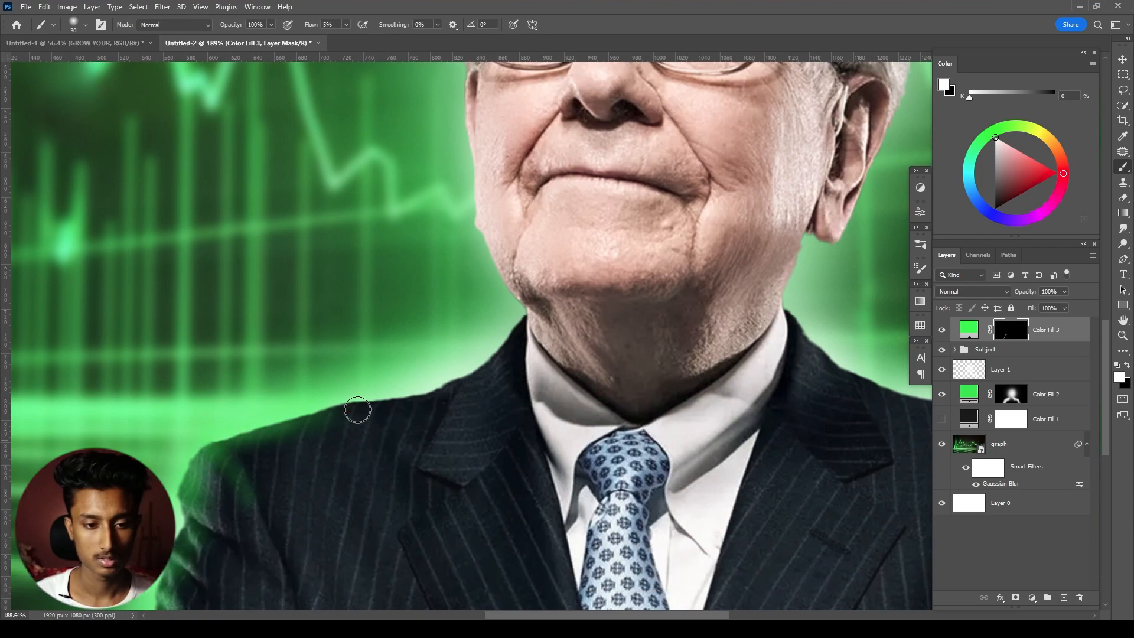
pyautogui.hotkey('ctrl', 'z')
pyautogui.press('x')
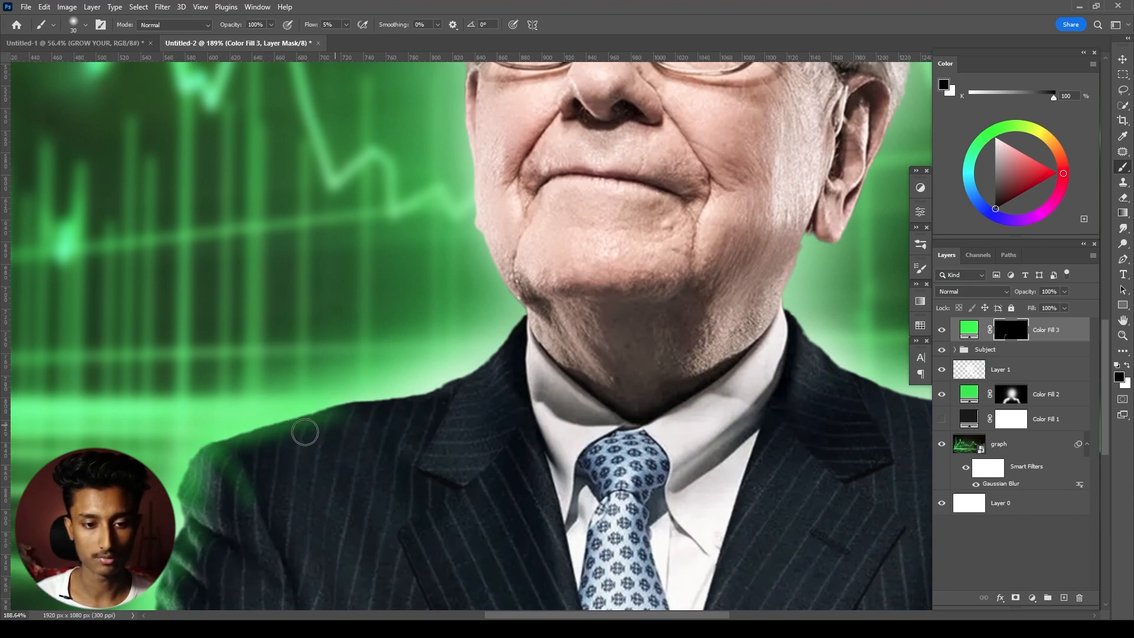
pyautogui.press('x')
pyautogui.press(']')
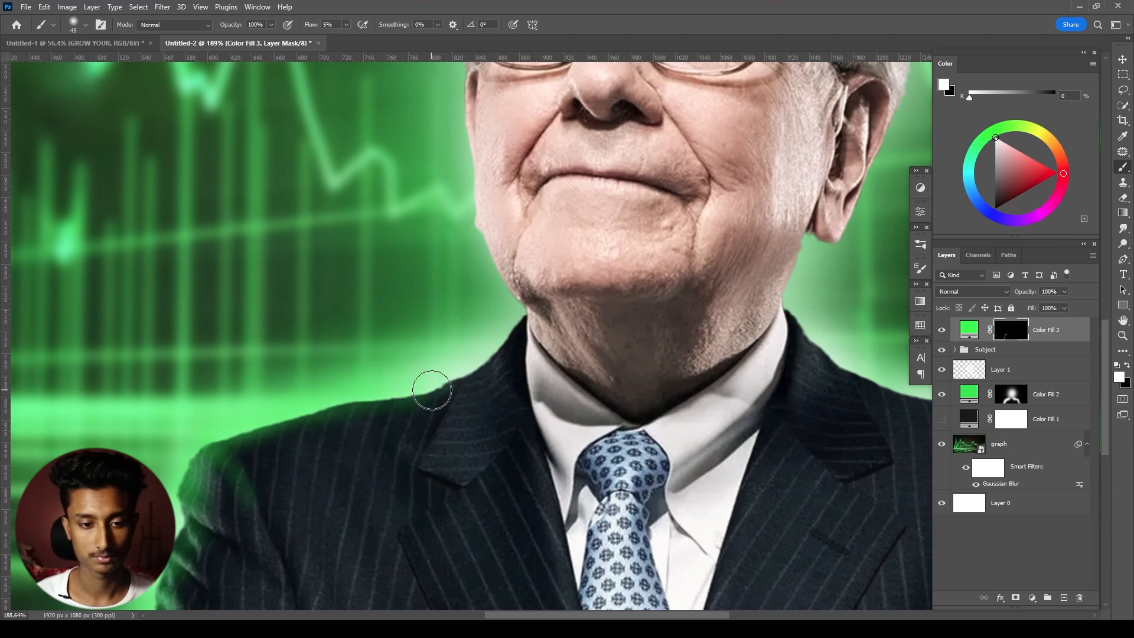
# - Paint green light on the lapel edge beside the shirt collar on the image's left with a smaller brush
pyautogui.scroll(3, 469, 379)
pyautogui.press('[')
pyautogui.press('[')
pyautogui.press('[')
pyautogui.press('[')
pyautogui.moveTo(449, 409)
pyautogui.mouseDown()
pyautogui.moveTo(420, 418)
pyautogui.moveTo(445, 414)
pyautogui.mouseUp()
pyautogui.moveTo(515, 321); pyautogui.dragTo(473, 373)
# - Raise the brush to 50 px and 14% flow and paint green light on the lapel and adjoining neck edge
pyautogui.press(']')
pyautogui.press(']')
pyautogui.press(']')
pyautogui.press(']')
pyautogui.moveTo(308, 25); pyautogui.dragTo(314, 25)
pyautogui.moveTo(511, 315)
pyautogui.mouseDown()
pyautogui.moveTo(545, 329)
pyautogui.moveTo(463, 331)
pyautogui.mouseUp()
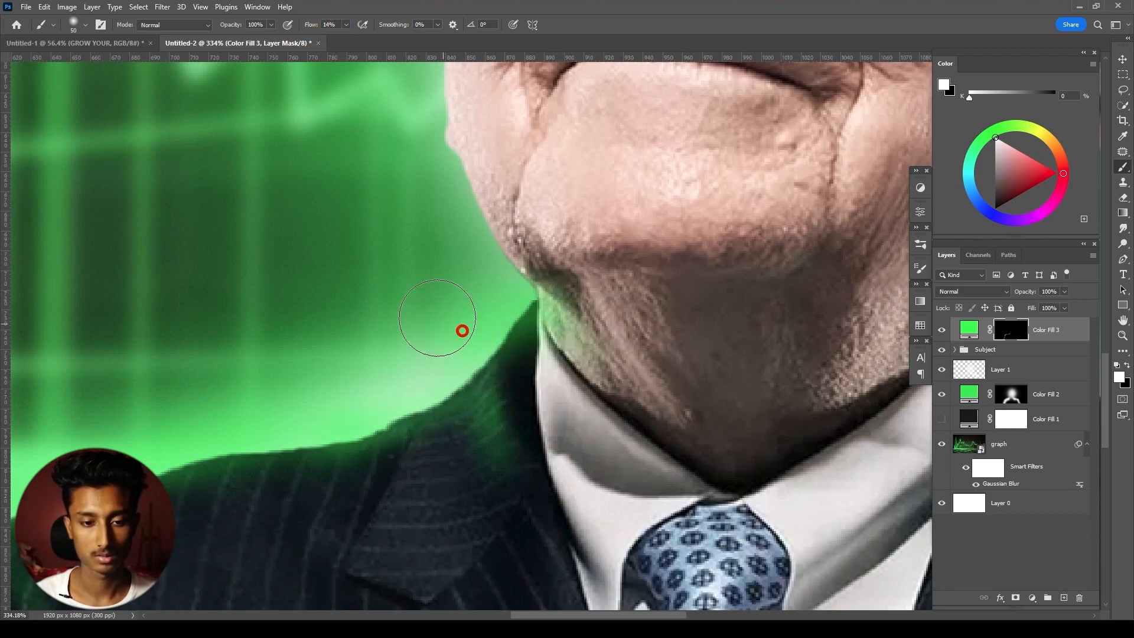
pyautogui.keyDown('ctrl'); pyautogui.keyDown('alt'); pyautogui.click(463, 331); pyautogui.keyUp('alt'); pyautogui.keyUp('ctrl')
# - Paint green light on the neck under the jaw on the image's right, adjusting the brush size to fit
pyautogui.press('[')
pyautogui.press('[')
pyautogui.press('[')
pyautogui.press(']')
pyautogui.press(']')
pyautogui.press('[')
pyautogui.press('[')
pyautogui.press('[')
pyautogui.moveTo(733, 420)
pyautogui.mouseDown()
pyautogui.moveTo(707, 458)
pyautogui.moveTo(733, 433)
pyautogui.moveTo(726, 457)
pyautogui.moveTo(661, 507)
pyautogui.mouseUp()
pyautogui.press(']')
pyautogui.press(']')
# - Paint green rim light along the jaw and cheek edge on the image's left with a 40 px brush at 14% flow
pyautogui.scroll(-4, 729, 383)
pyautogui.moveTo(718, 382); pyautogui.dragTo(655, 431)
pyautogui.scroll(4, 638, 425)
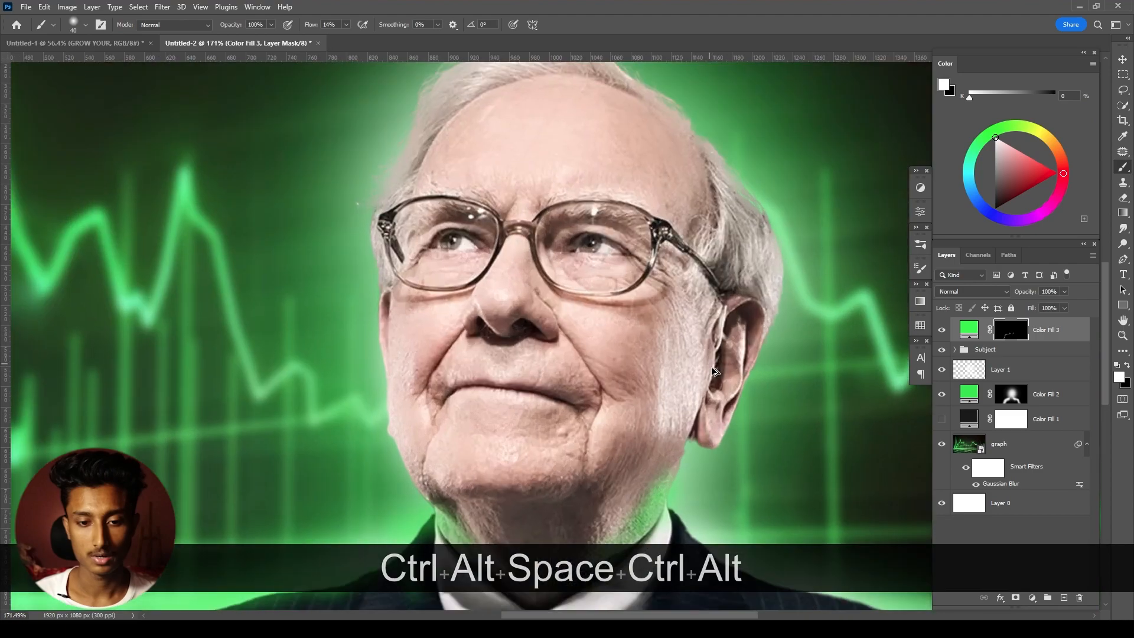
pyautogui.moveTo(382, 344); pyautogui.dragTo(397, 306)
pyautogui.scroll(2, 398, 306)
pyautogui.moveTo(428, 264); pyautogui.dragTo(421, 312)
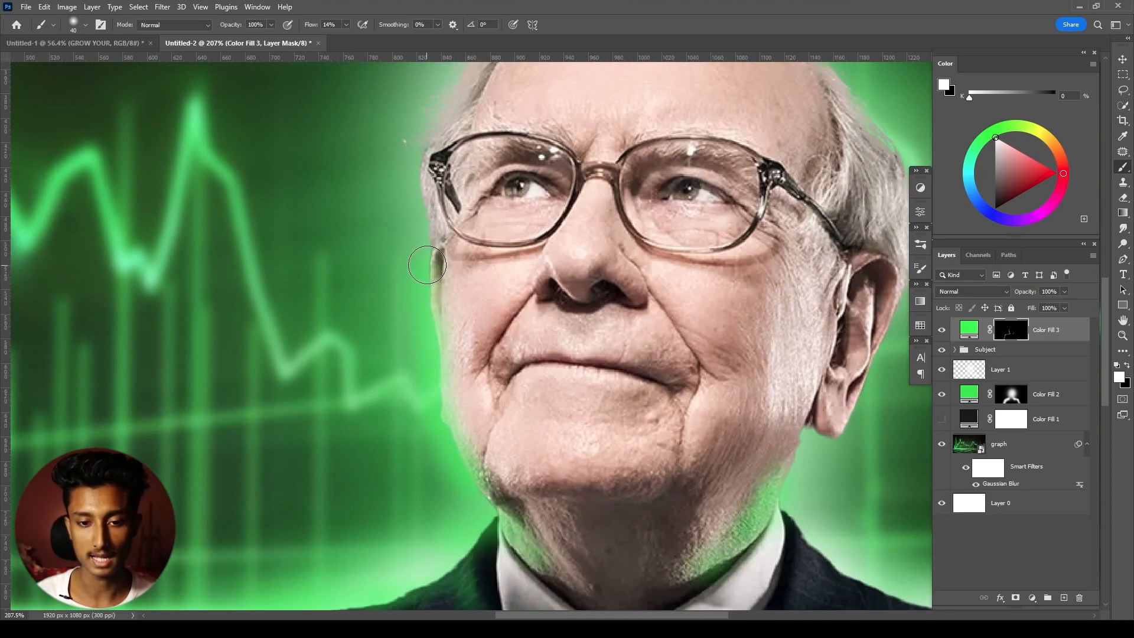
# - Paint green rim light around the hair from the temple over to the far side, lowering the flow to 5%
pyautogui.moveTo(443, 189); pyautogui.dragTo(447, 301)
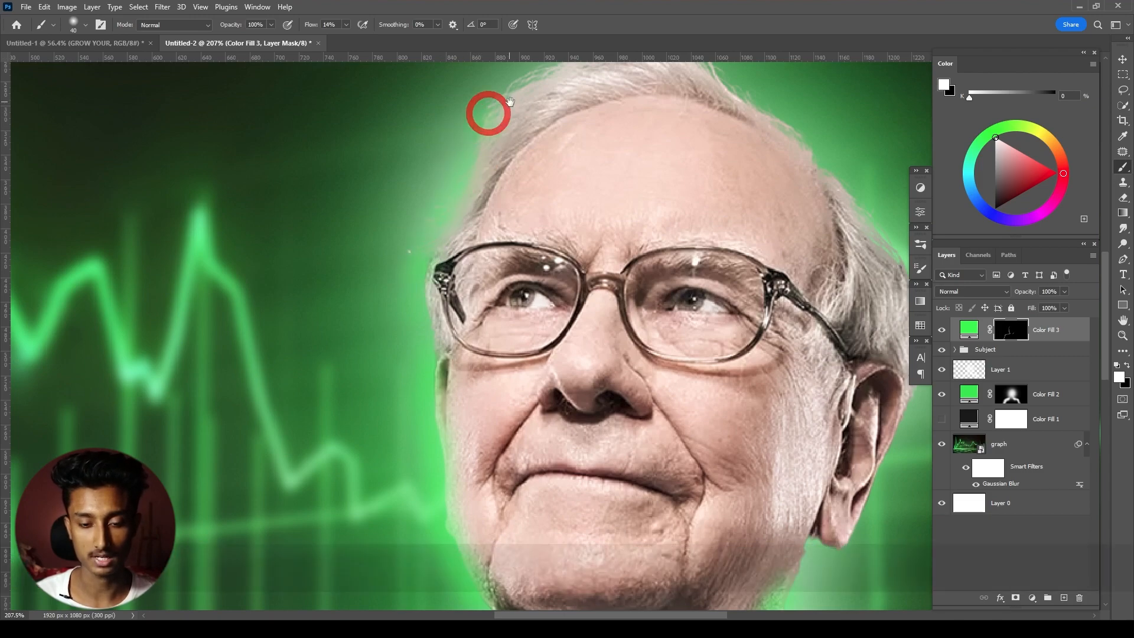
pyautogui.moveTo(510, 102); pyautogui.dragTo(469, 229)
pyautogui.moveTo(631, 152)
pyautogui.mouseDown()
pyautogui.moveTo(505, 193)
pyautogui.moveTo(408, 325)
pyautogui.moveTo(383, 388)
pyautogui.mouseUp()
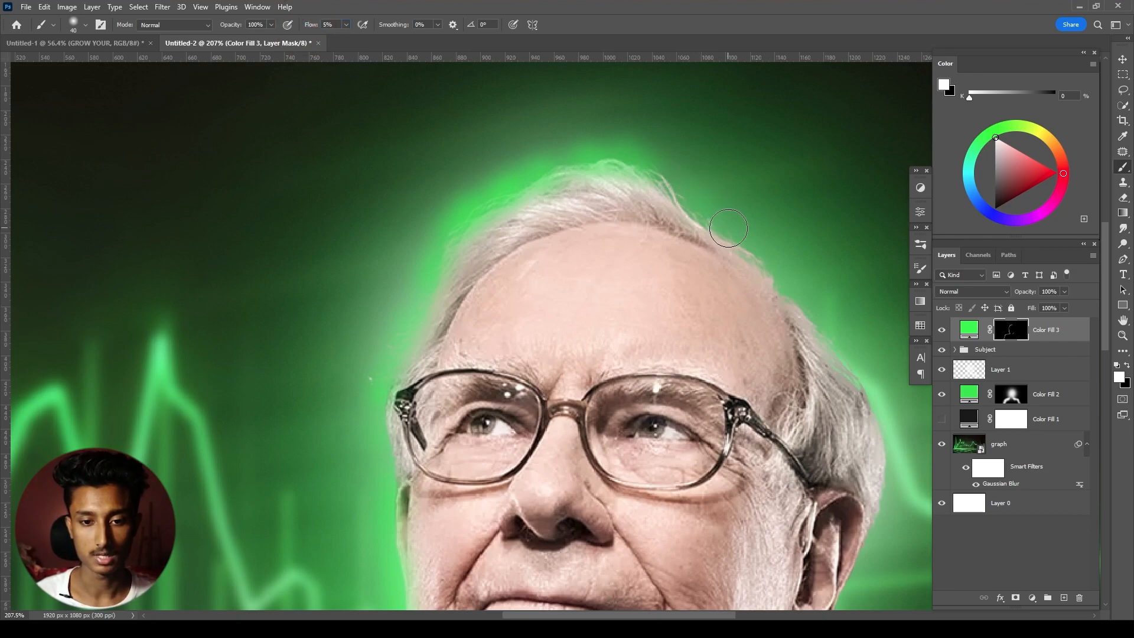
pyautogui.moveTo(729, 228); pyautogui.dragTo(643, 165)
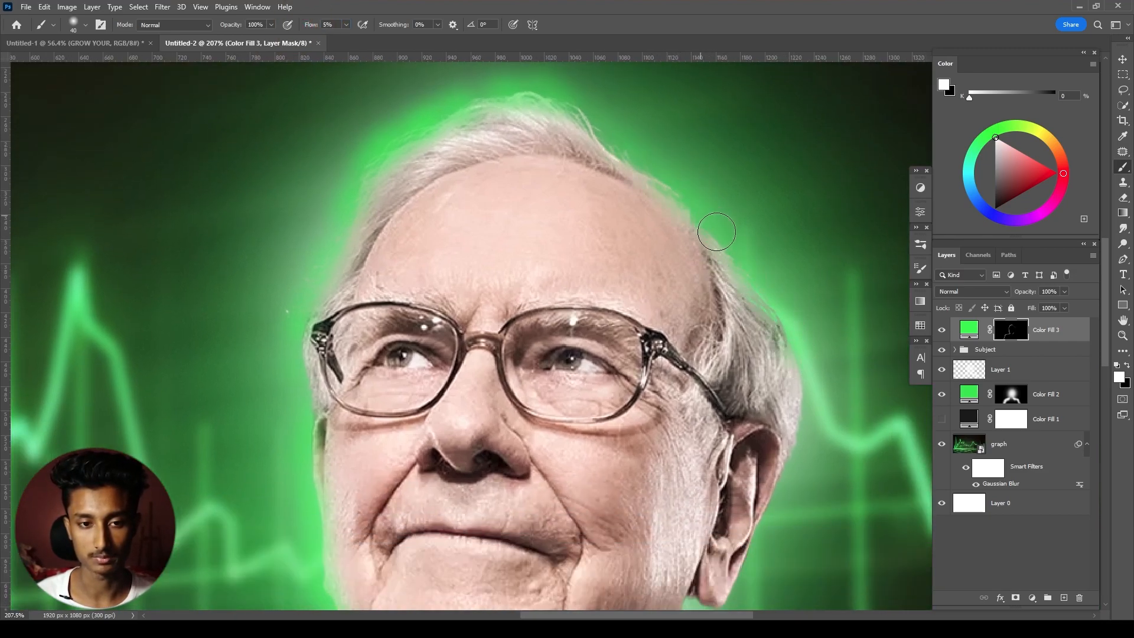
pyautogui.moveTo(802, 361); pyautogui.dragTo(754, 297)
# - Clip Color Fill 3 to the Subject group so the green light stays within the portrait
pyautogui.click(1055, 349)
pyautogui.scroll(-5, 762, 256)
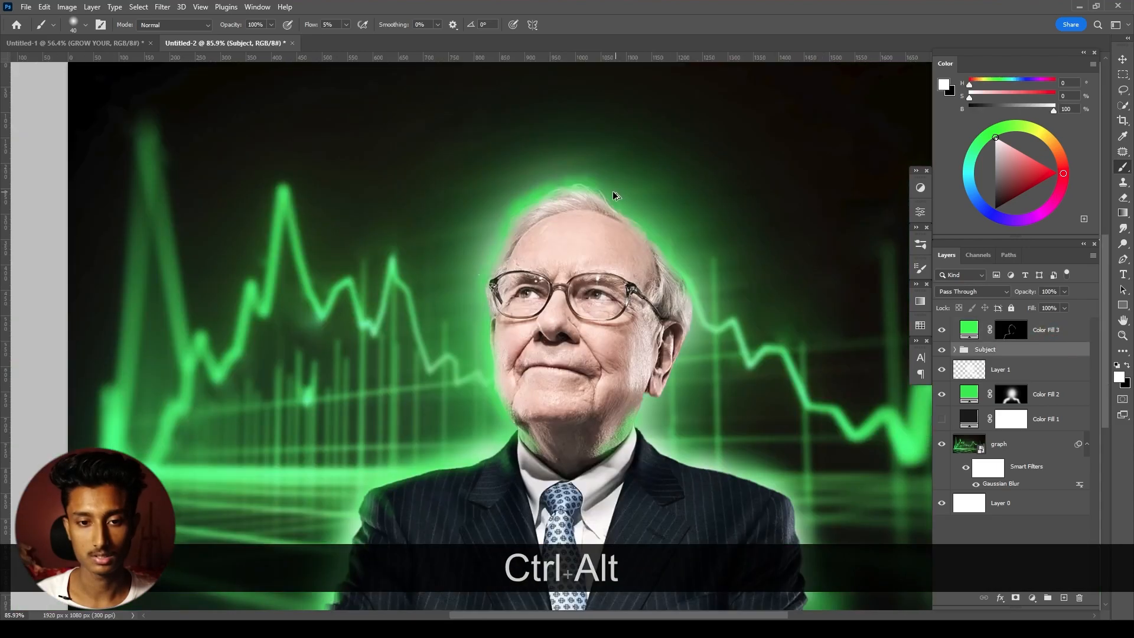
pyautogui.scroll(6, 616, 195)
pyautogui.click(1062, 329)
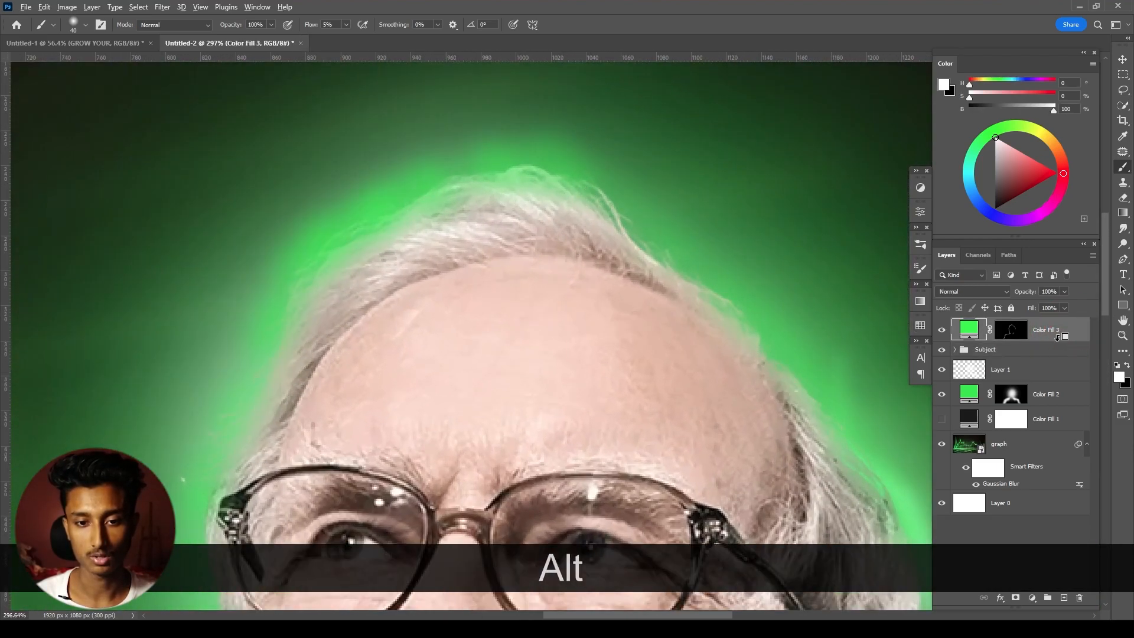
pyautogui.keyDown('alt'); pyautogui.click(1059, 338); pyautogui.keyUp('alt')
# - Reselect Color Fill 3's mask and paint green light on the ear with a 25 px brush
pyautogui.moveTo(637, 436); pyautogui.dragTo(551, 261)
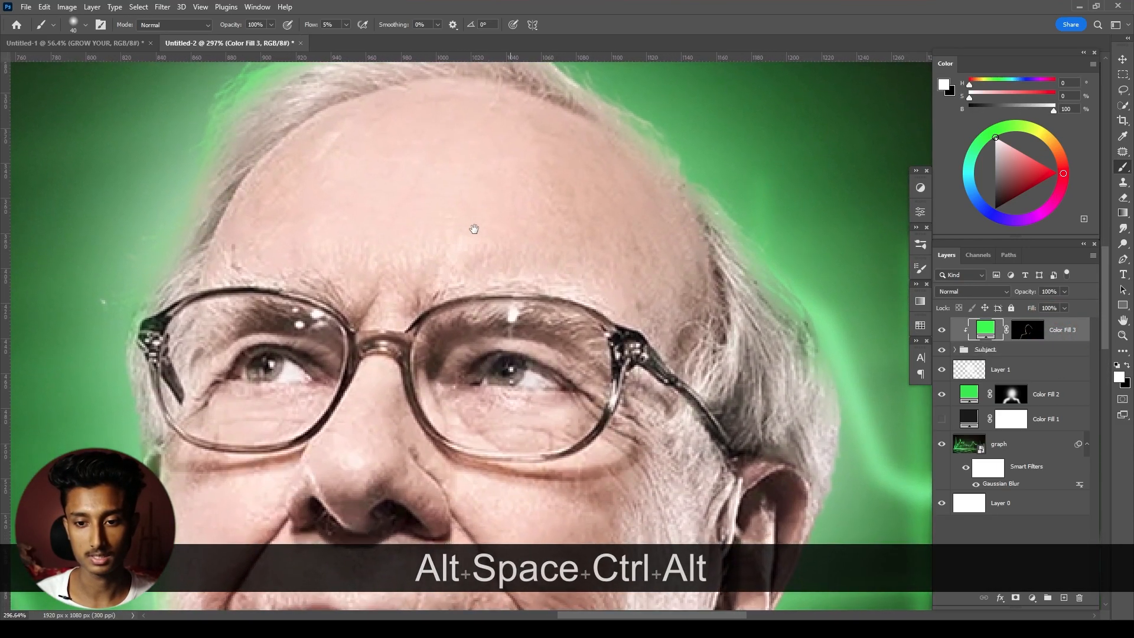
pyautogui.scroll(-6, 474, 230)
pyautogui.scroll(4, 492, 417)
pyautogui.moveTo(596, 77); pyautogui.dragTo(569, 159)
pyautogui.click(1028, 331)
pyautogui.moveTo(489, 77); pyautogui.dragTo(491, 111)
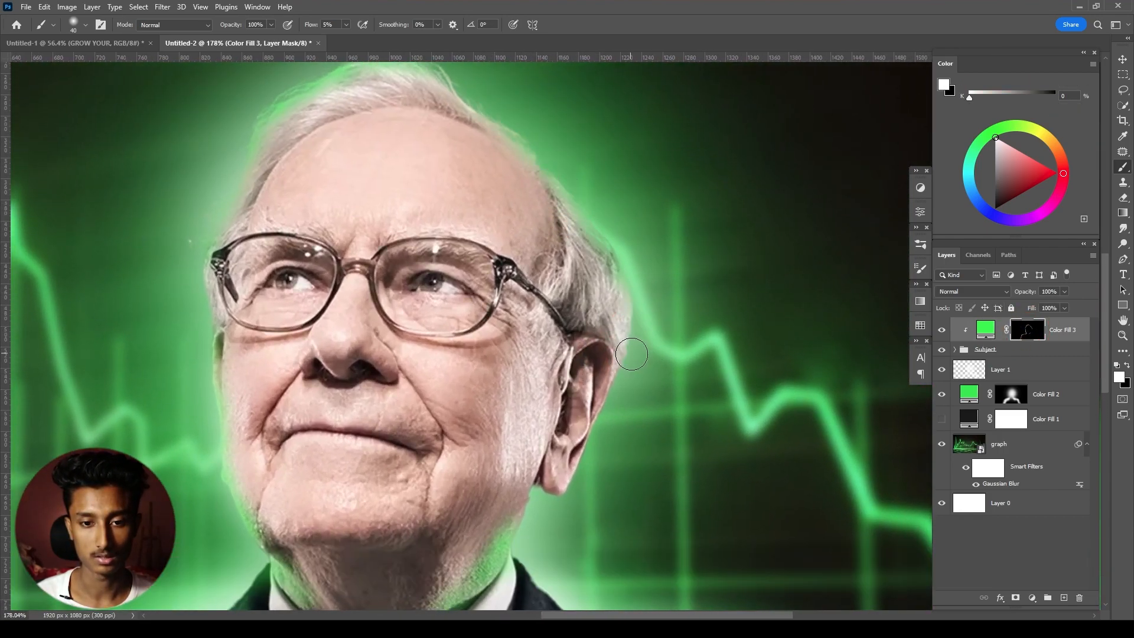
pyautogui.press('[')
pyautogui.press('[')
pyautogui.press('[')
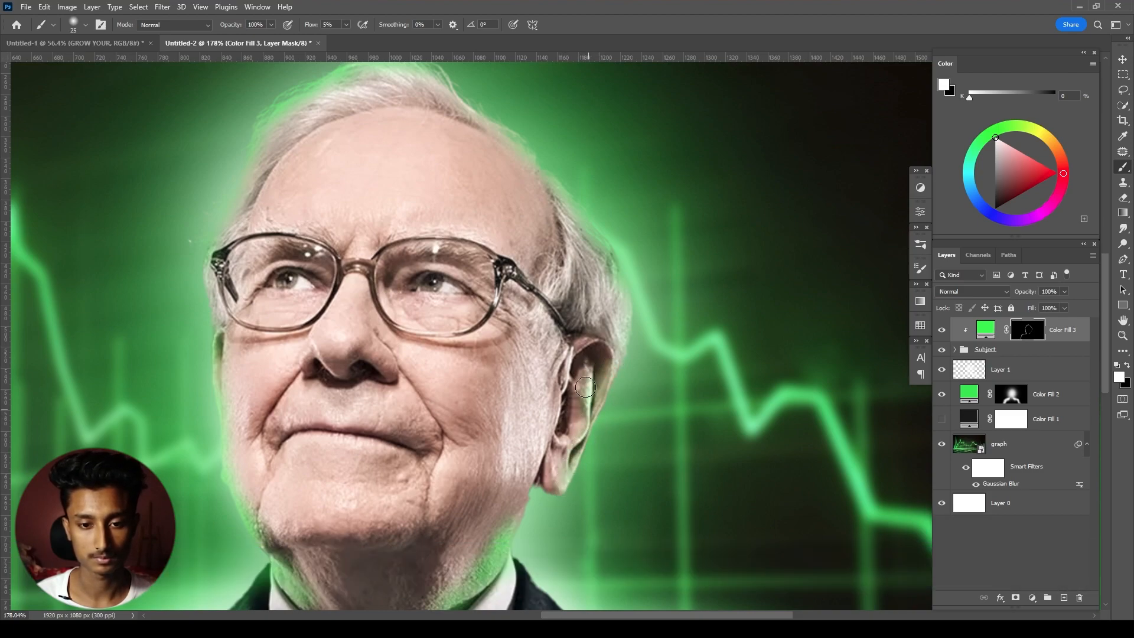
pyautogui.scroll(3, 569, 472)
pyautogui.moveTo(545, 470); pyautogui.dragTo(551, 373)
# - Paint green light on the lapel on the image's right, undoing the uneven strokes and enlarging the brush to 40 px
pyautogui.moveTo(540, 540); pyautogui.dragTo(485, 380)
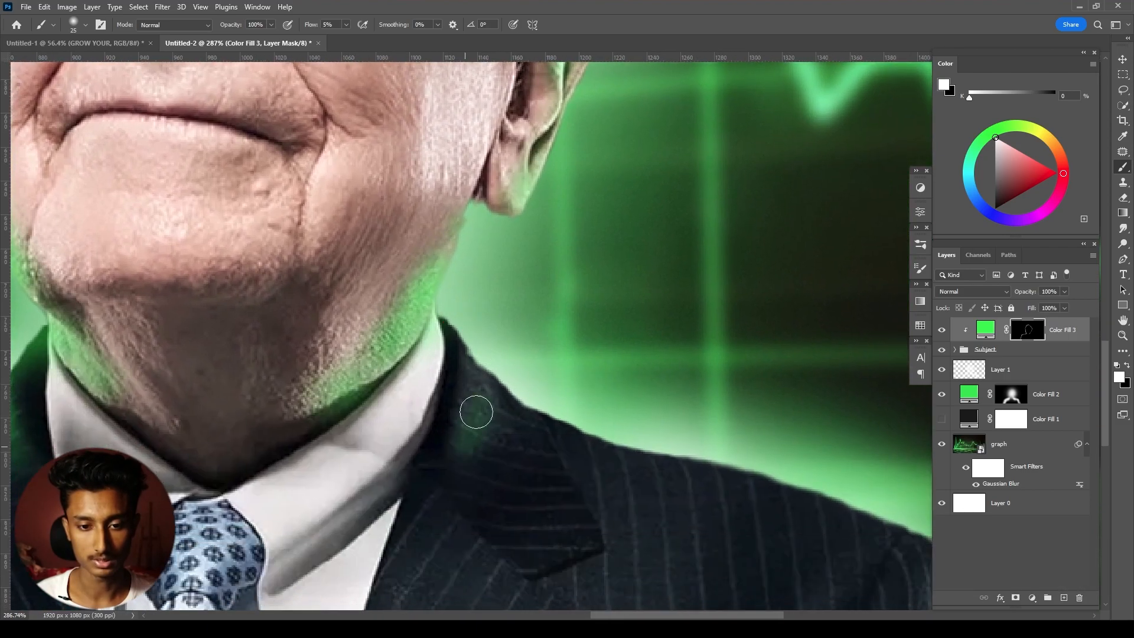
pyautogui.scroll(-5, 472, 435)
pyautogui.hotkey('ctrl', 'alt', 'z')
pyautogui.hotkey('ctrl', 'z')
pyautogui.scroll(5, 475, 369)
pyautogui.press(']')
pyautogui.press(']')
pyautogui.press(']')
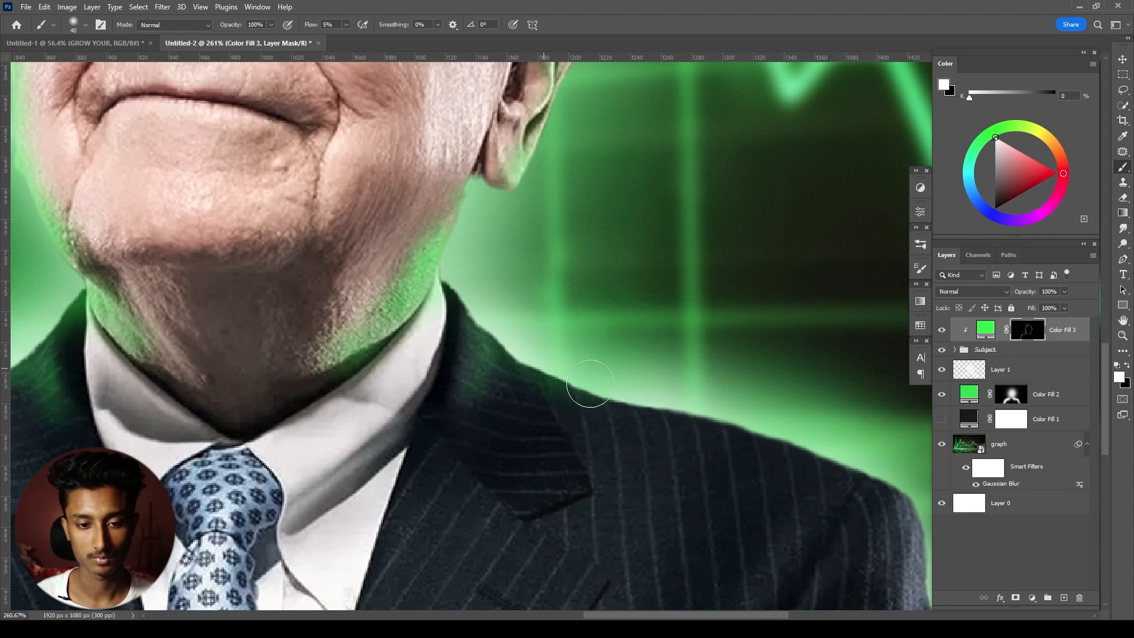
# - Paint green rim light along the shoulder and upper arm on the image's right with the 40 px brush
pyautogui.moveTo(572, 373)
pyautogui.mouseDown()
pyautogui.moveTo(886, 475)
pyautogui.moveTo(693, 395)
pyautogui.moveTo(581, 385)
pyautogui.moveTo(553, 347)
pyautogui.moveTo(462, 299)
pyautogui.mouseUp()
pyautogui.press('space')
pyautogui.moveTo(619, 367); pyautogui.dragTo(433, 231)
pyautogui.moveTo(726, 367); pyautogui.dragTo(734, 456)
pyautogui.press('space')
pyautogui.moveTo(744, 403)
pyautogui.mouseDown()
pyautogui.moveTo(714, 301)
pyautogui.moveTo(682, 397)
pyautogui.moveTo(649, 296)
pyautogui.mouseUp()
# - Paint fine green highlights on the sleeve folds on the image's right with a 10 px brush
pyautogui.press(']')
pyautogui.press(']')
pyautogui.press(']')
pyautogui.press('[')
pyautogui.press('[')
pyautogui.press('[')
pyautogui.press('[')
pyautogui.press('[')
pyautogui.press('[')
pyautogui.press('[')
pyautogui.click(665, 376)
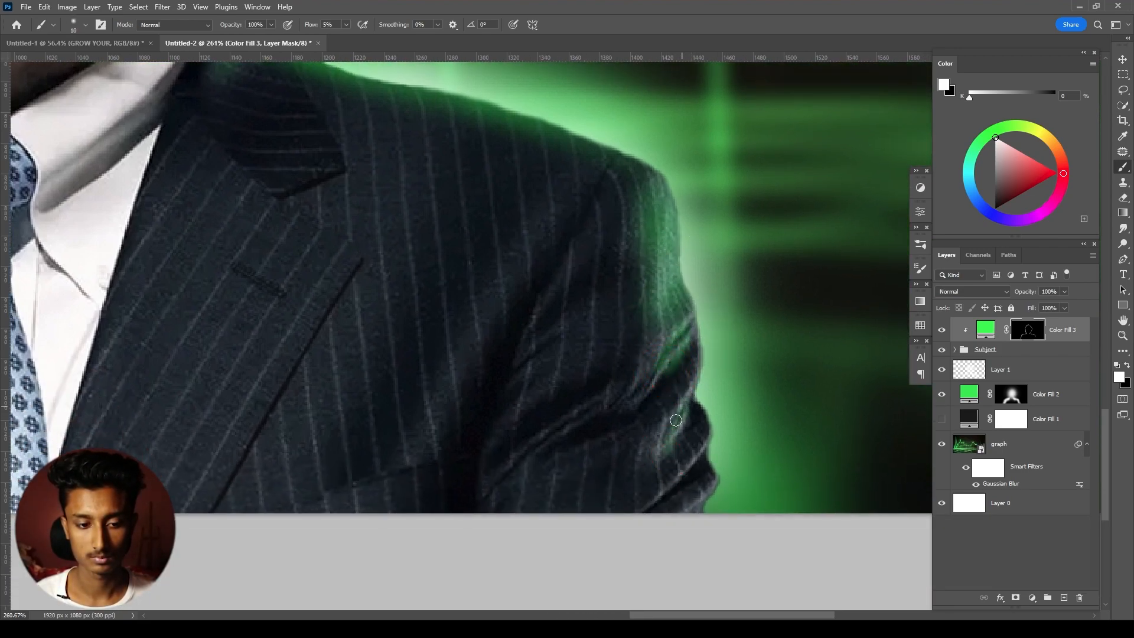
pyautogui.moveTo(674, 472); pyautogui.dragTo(690, 461)
# - Blend the green light along the right-hand sleeve edge with a 30 px brush and check the whole portrait
pyautogui.press(']')
pyautogui.press(']')
pyautogui.press(']')
pyautogui.press(']')
pyautogui.moveTo(707, 397)
pyautogui.mouseDown()
pyautogui.moveTo(710, 356)
pyautogui.moveTo(696, 364)
pyautogui.mouseUp()
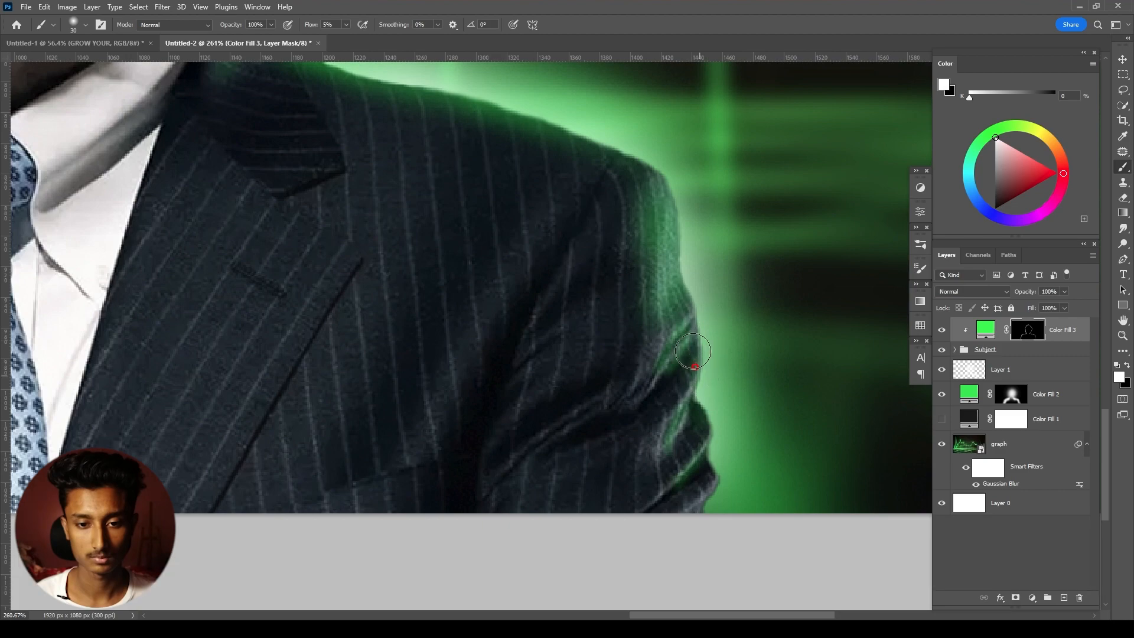
pyautogui.scroll(-7, 686, 260)
pyautogui.moveTo(641, 132); pyautogui.dragTo(653, 278)
pyautogui.scroll(-1, 654, 278)
pyautogui.moveTo(559, 131); pyautogui.dragTo(549, 165)
pyautogui.scroll(1, 538, 185)
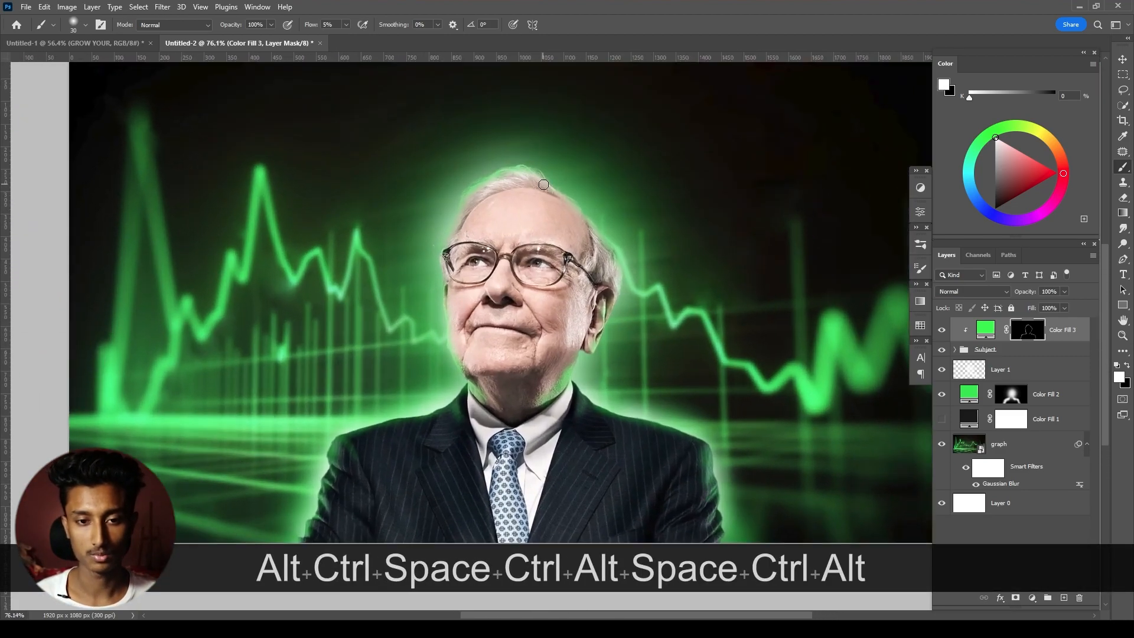
# - Convert the Color Fill 3 rim light layer to a smart object and soften it with a slight Gaussian Blur
pyautogui.click(1063, 330)
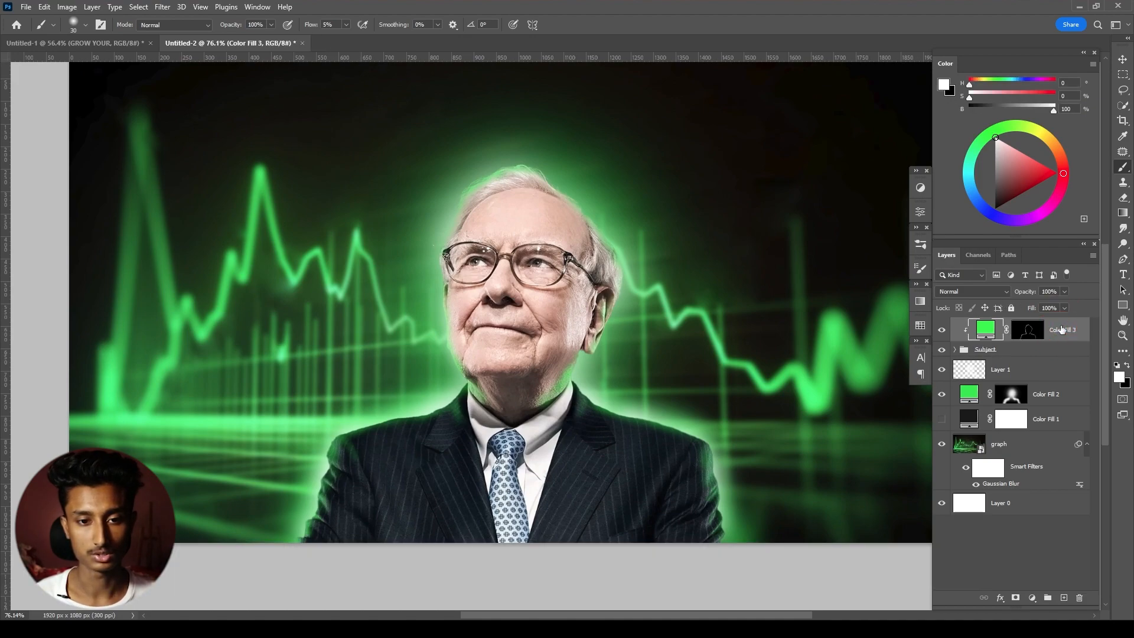
pyautogui.click(158, 8)
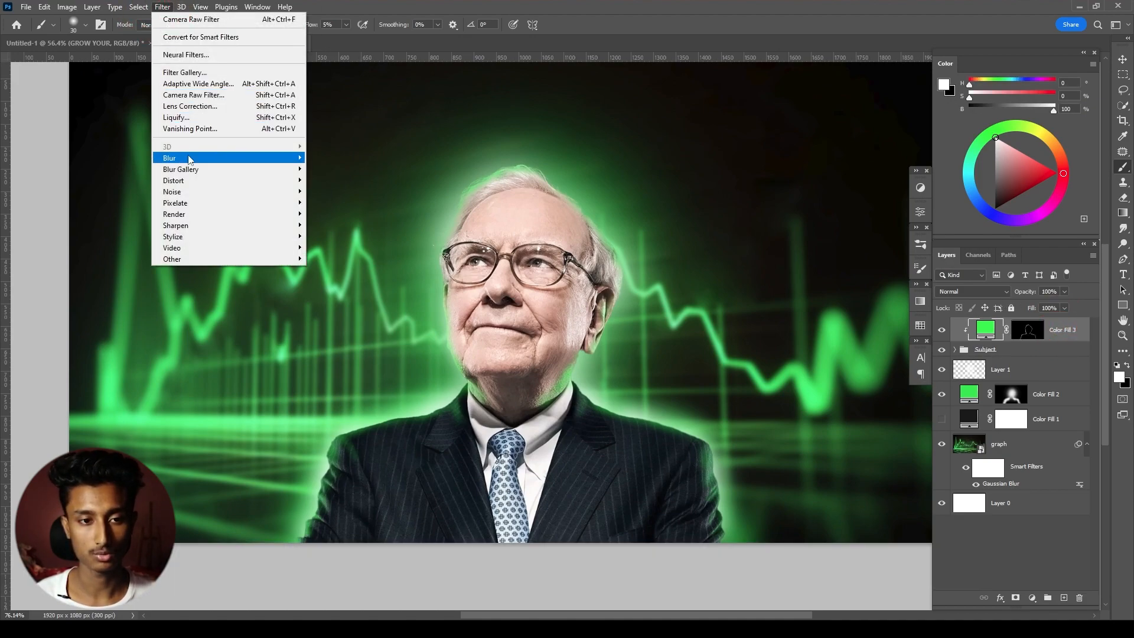
pyautogui.moveTo(177, 157)
pyautogui.click(335, 203)
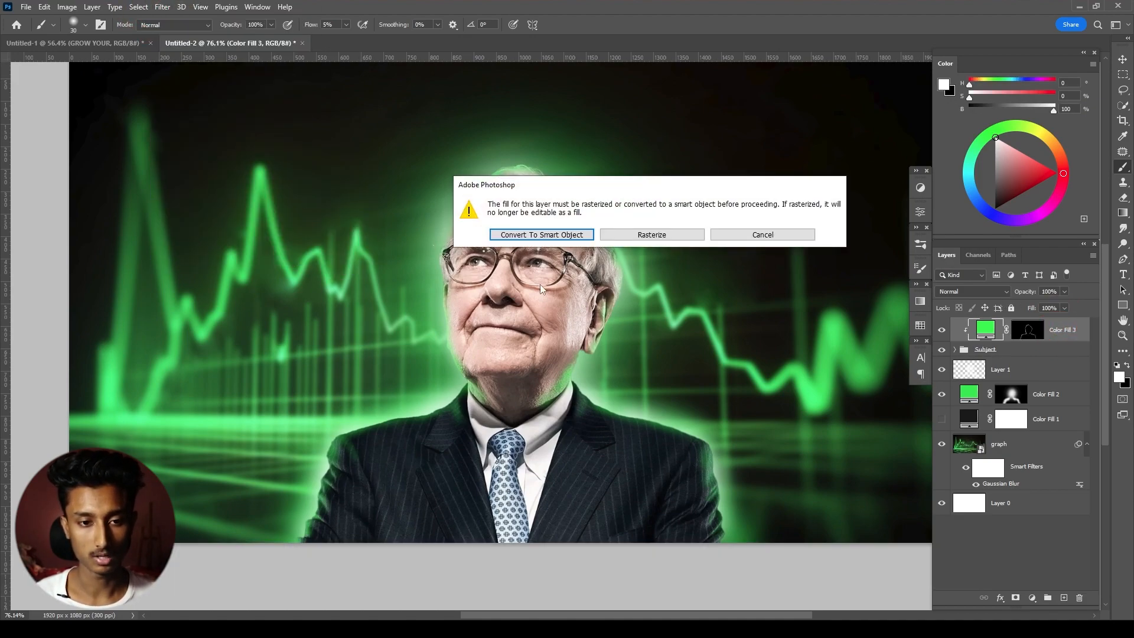
pyautogui.click(561, 237)
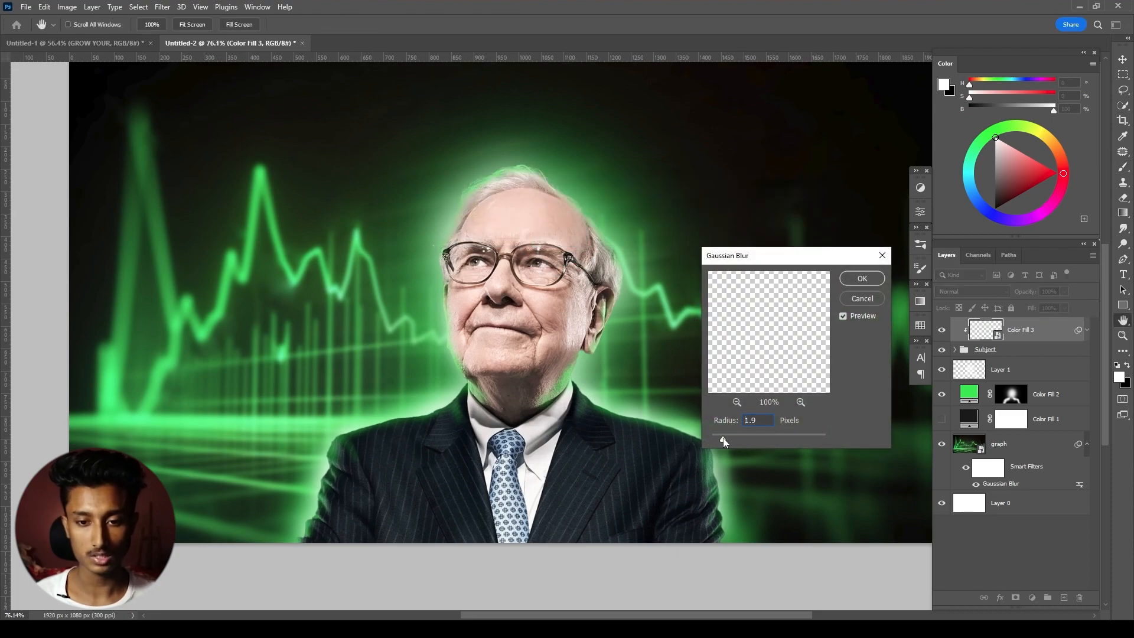
pyautogui.moveTo(778, 440); pyautogui.dragTo(758, 435)
pyautogui.click(863, 279)
pyautogui.press('b')
# - Compare the portrait with the blurred Color Fill 3 rim light hidden and shown, close up and as a whole
pyautogui.scroll(-2, 470, 282)
pyautogui.scroll(2, 487, 297)
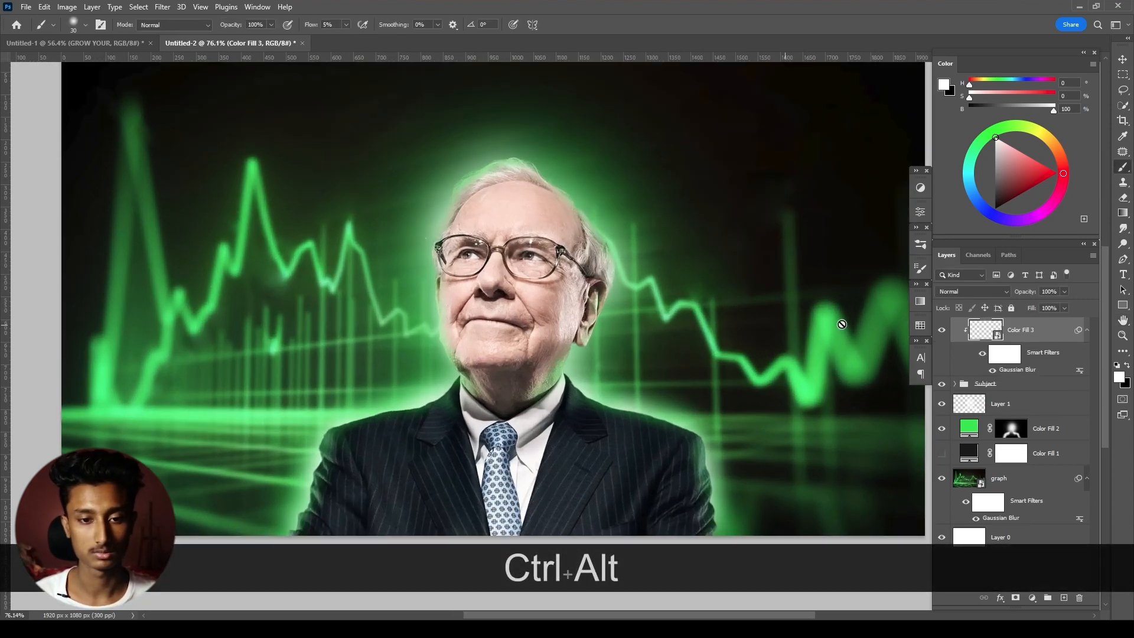
pyautogui.click(942, 331)
pyautogui.click(943, 331)
pyautogui.click(942, 331)
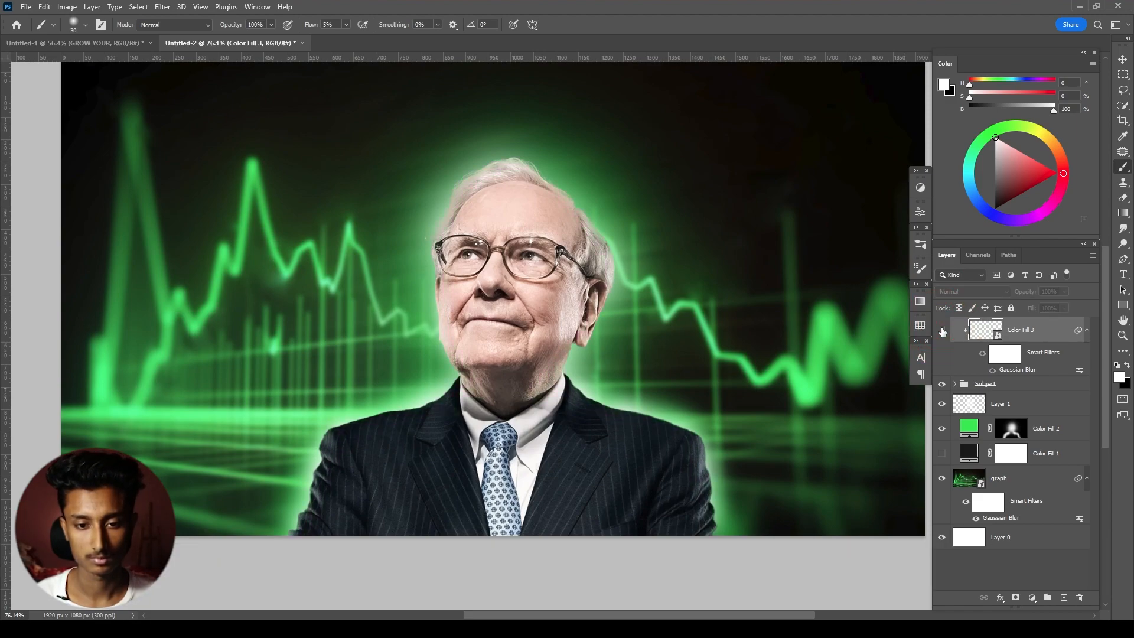
pyautogui.scroll(4, 732, 474)
pyautogui.click(942, 330)
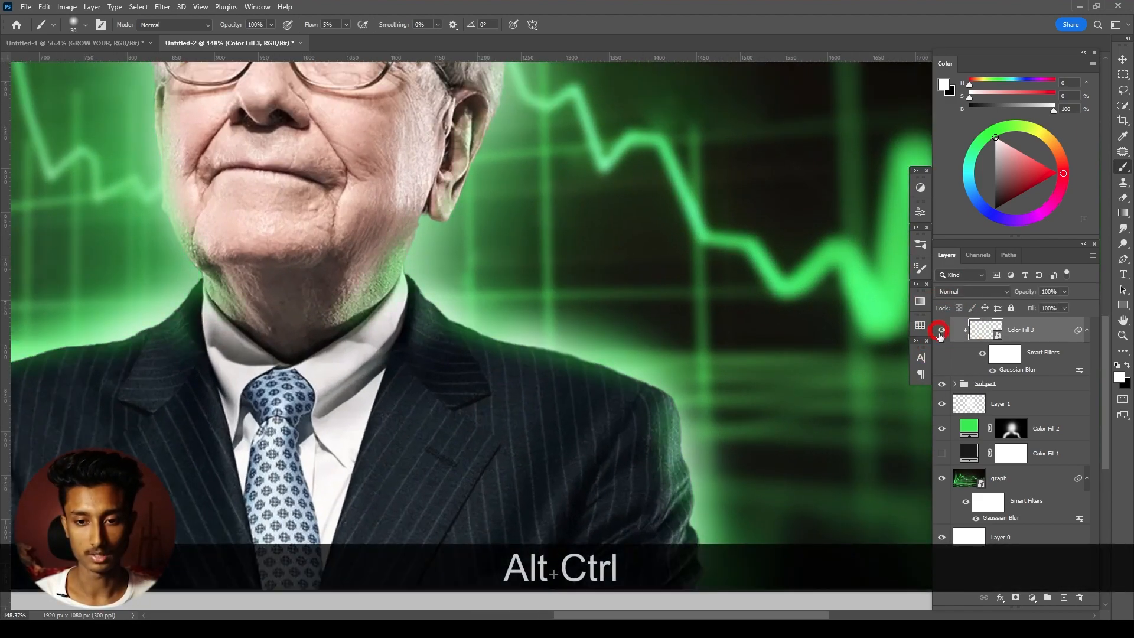
pyautogui.scroll(-4, 686, 363)
pyautogui.moveTo(613, 263); pyautogui.dragTo(583, 296)
pyautogui.scroll(-2, 583, 246)
pyautogui.moveTo(584, 247); pyautogui.dragTo(560, 285)
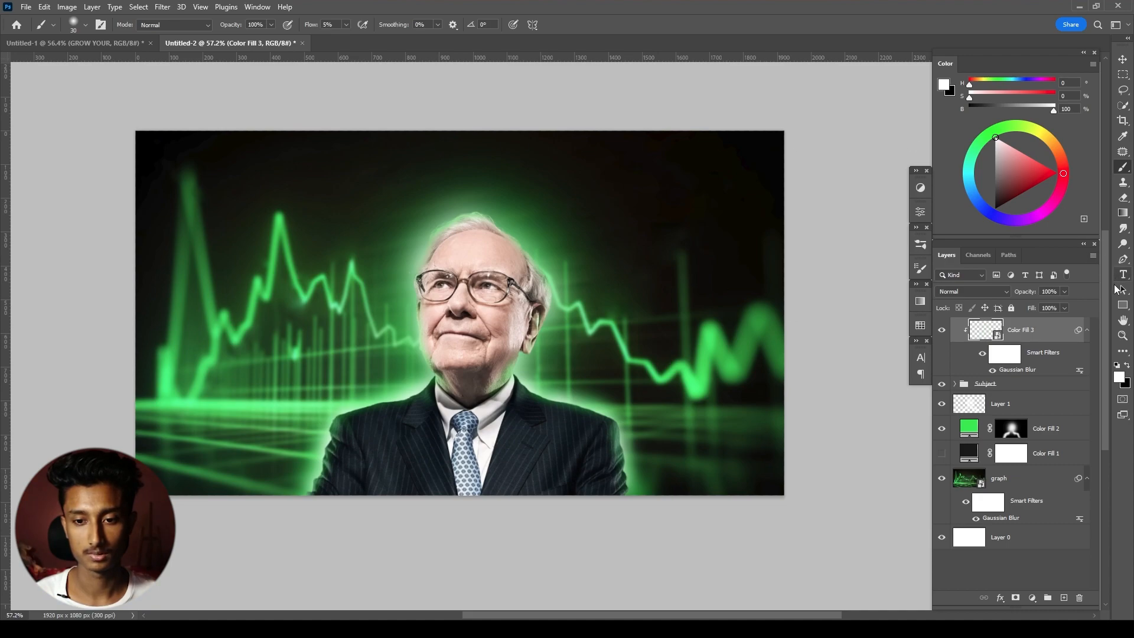
# - Add the white heading text GROW YOUR across the upper part of the image
pyautogui.click(1124, 274)
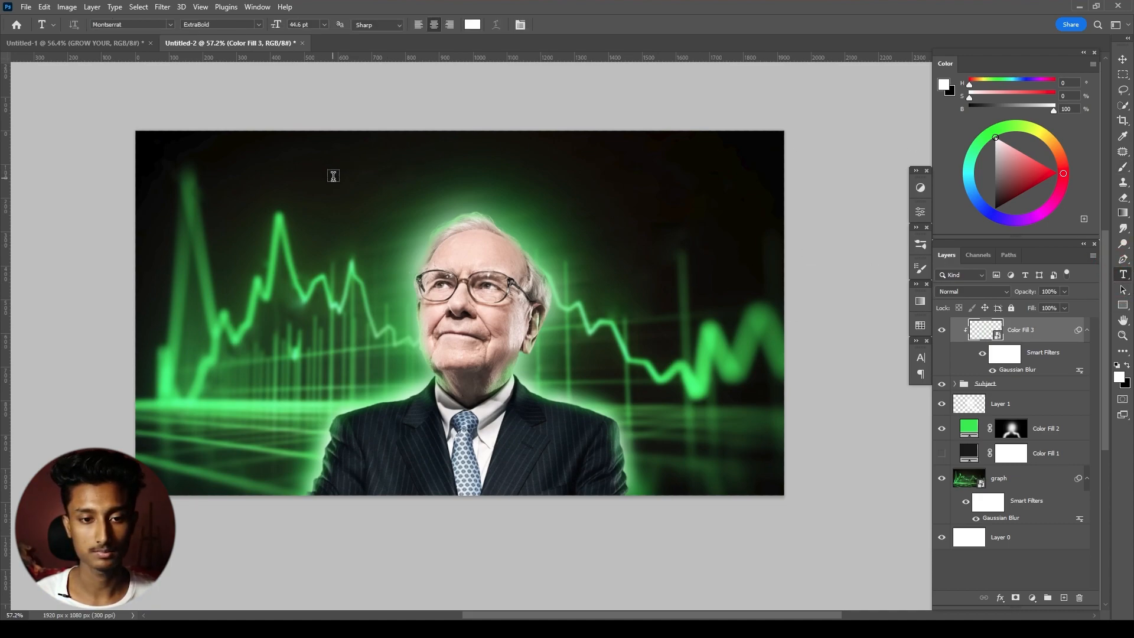
pyautogui.click(357, 177)
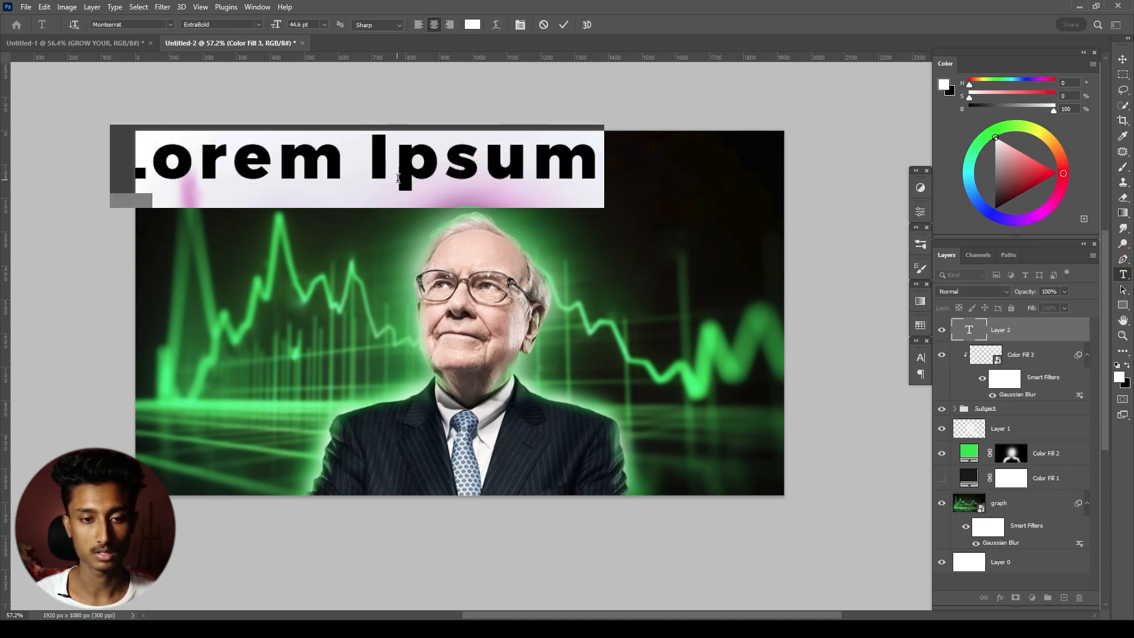
pyautogui.write('gro')
pyautogui.press('BackSpace')
pyautogui.press('BackSpace')
pyautogui.press('BackSpace')
pyautogui.press('capslock')
pyautogui.write('GROW')
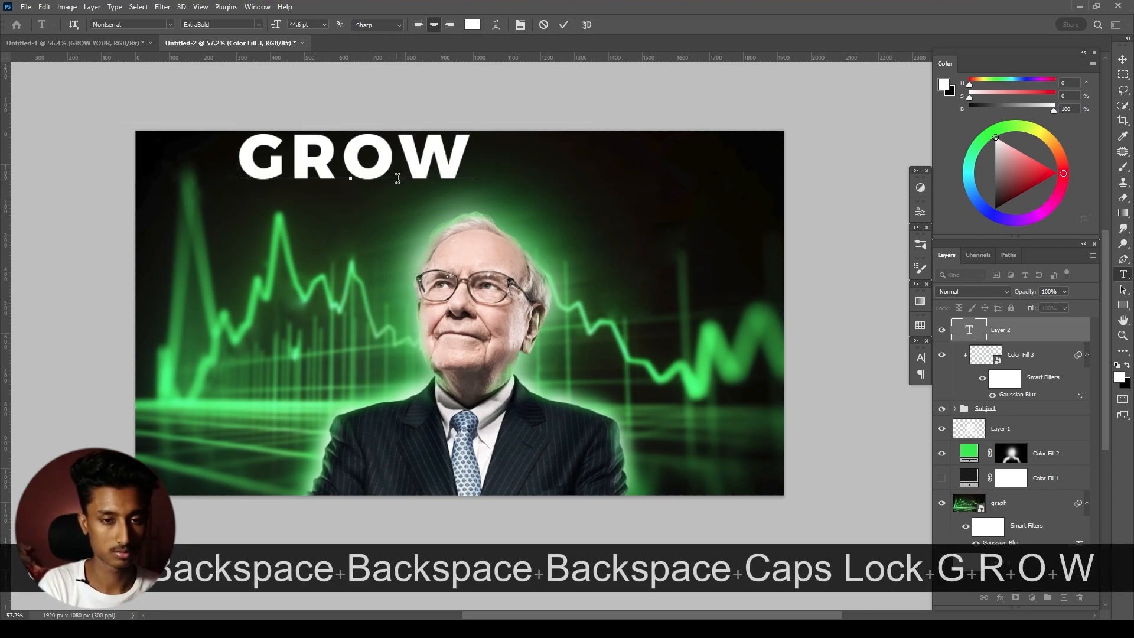
pyautogui.write(' YOUR')
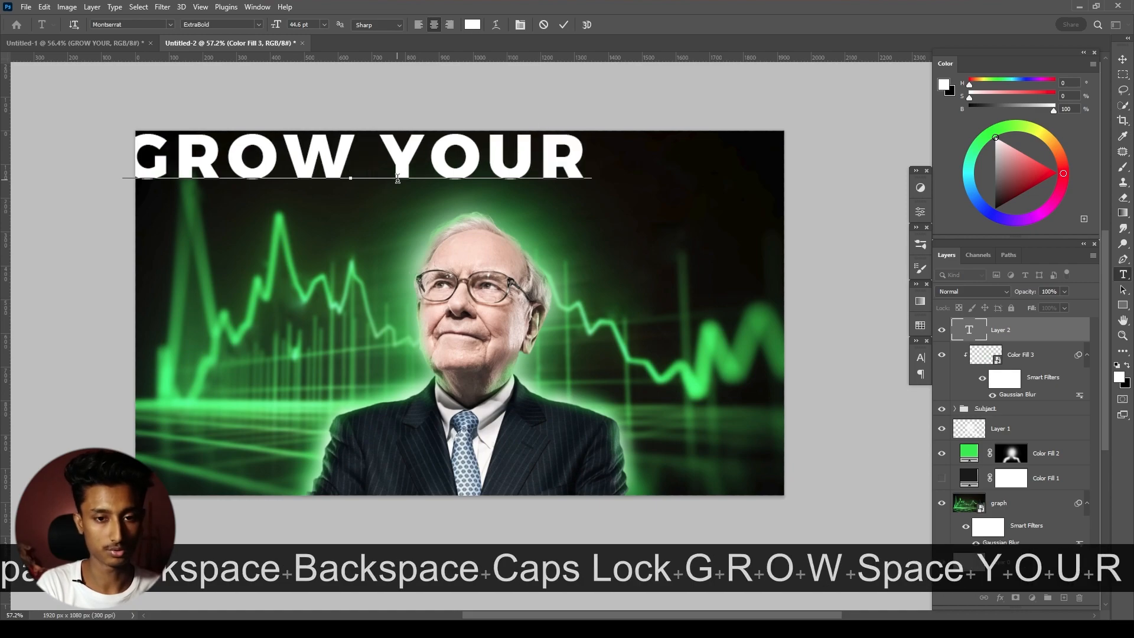
# - Set the GROW YOUR heading in the Impact font and move it above the man's head
pyautogui.hotkey('ctrl', 'a')
pyautogui.click(130, 24)
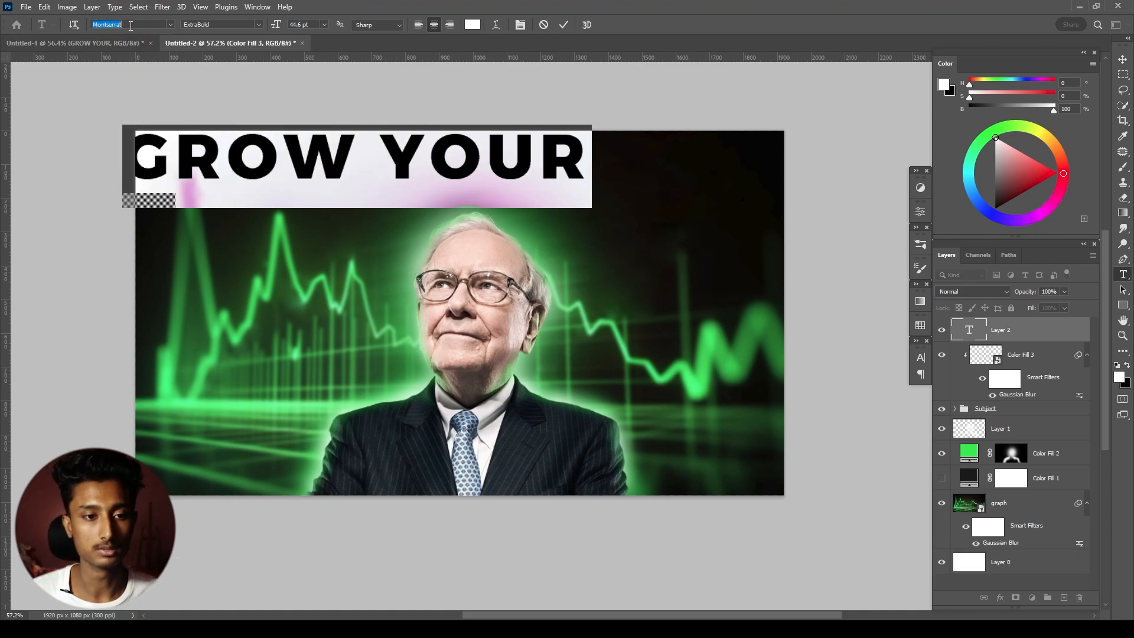
pyautogui.write('IMP')
pyautogui.press('Return')
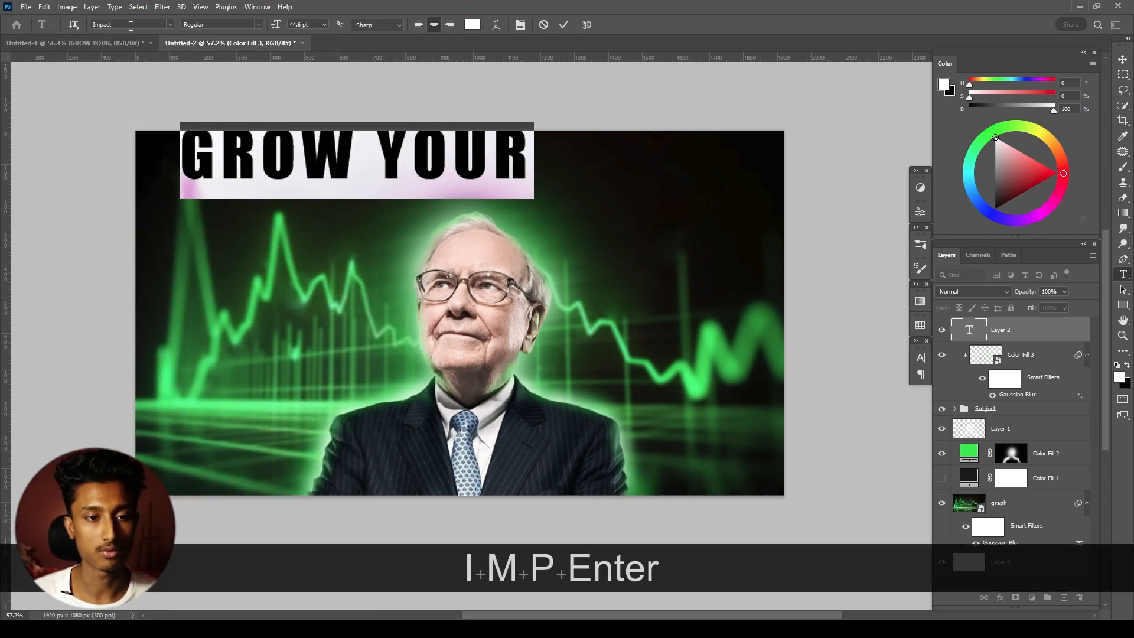
pyautogui.click(441, 156)
pyautogui.moveTo(442, 155); pyautogui.dragTo(550, 173)
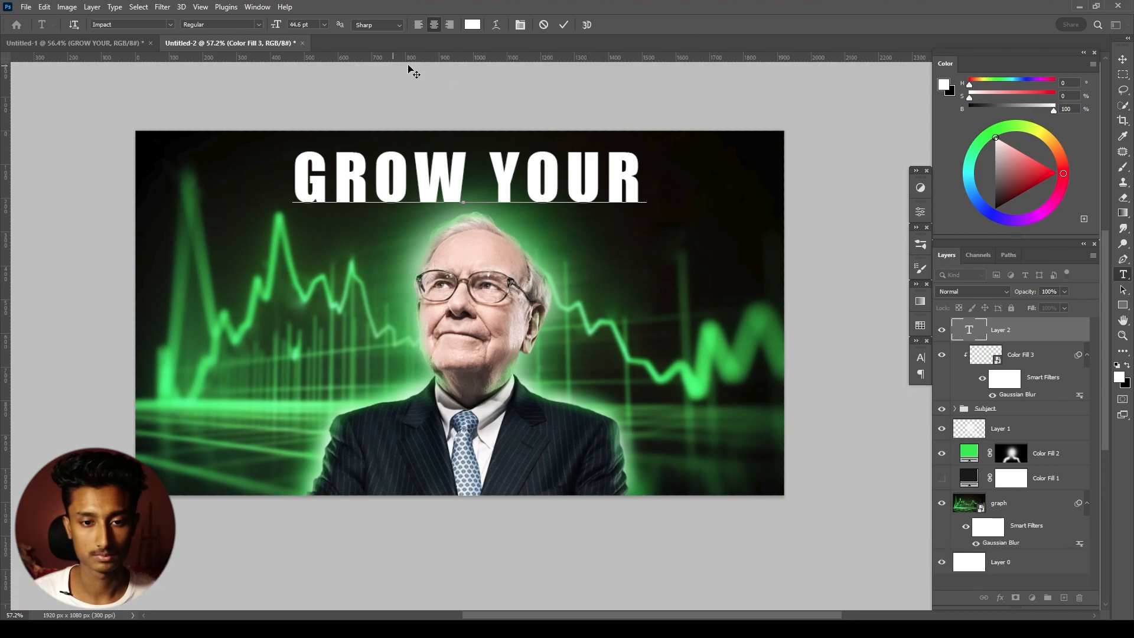
# - Scale the GROW YOUR heading down to about 22.7 pt and centre it horizontally on the canvas
pyautogui.hotkey('ctrl', 'a')
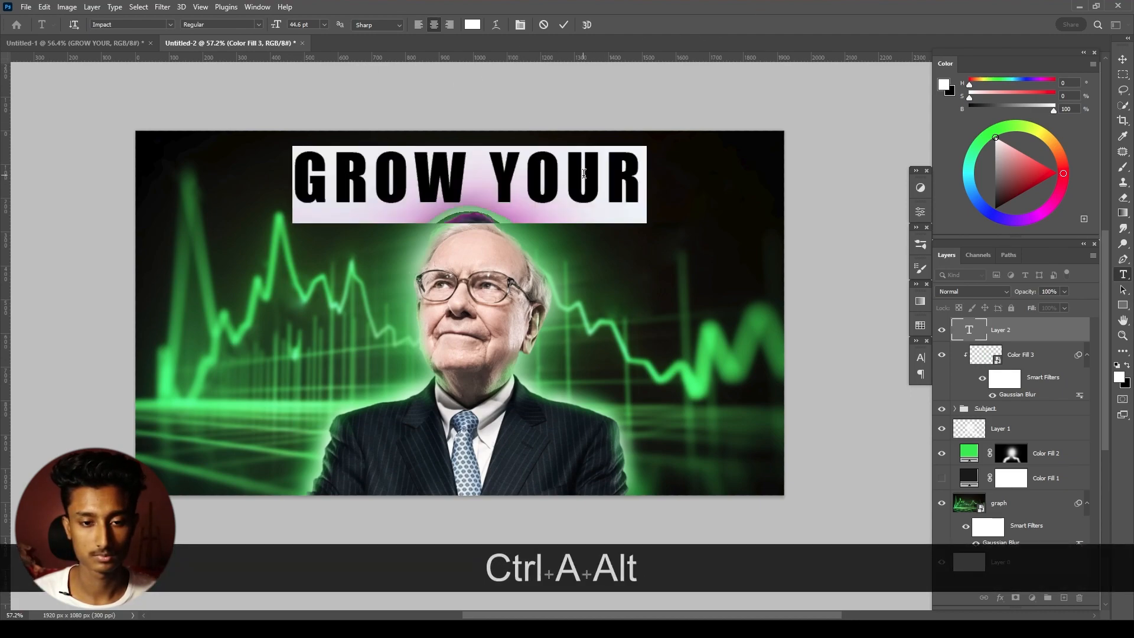
pyautogui.click(616, 145)
pyautogui.hotkey('ctrl', 't')
pyautogui.moveTo(650, 157); pyautogui.dragTo(531, 222)
pyautogui.click(585, 25)
pyautogui.click(459, 183)
pyautogui.press('v')
pyautogui.click(269, 25)
pyautogui.hotkey('ctrl', 't')
pyautogui.click(585, 25)
pyautogui.scroll(1, 531, 173)
# - Duplicate the heading just below the original, beneath the Subject group, and change the copy's text to BUSINESS
pyautogui.moveTo(1024, 329); pyautogui.dragTo(1027, 442)
pyautogui.hotkey('ctrl', 'z')
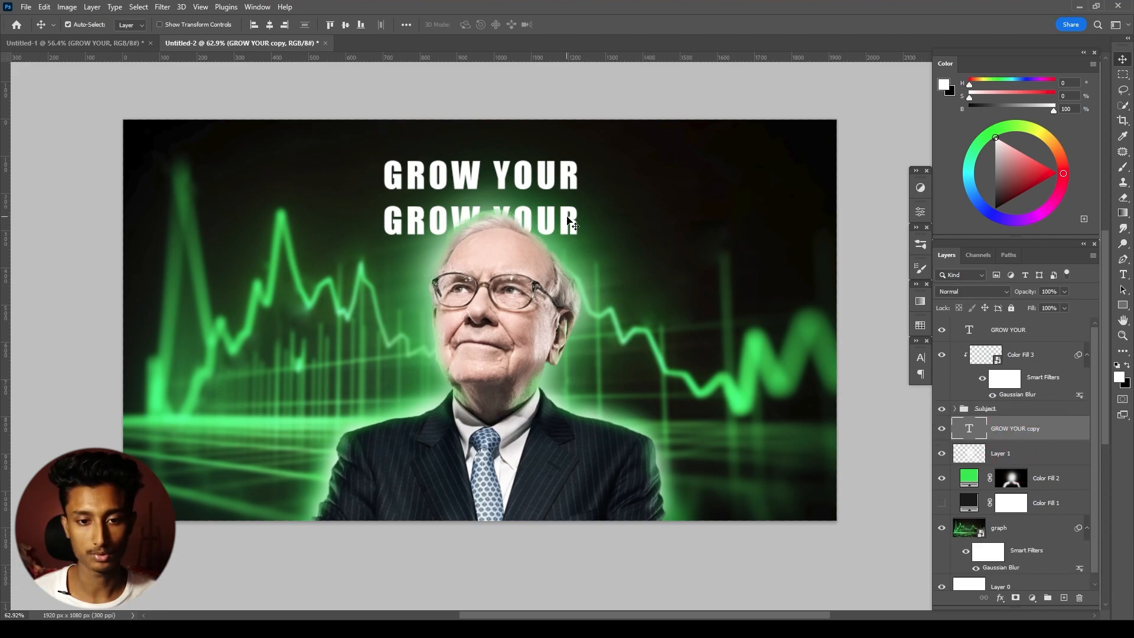
pyautogui.press('t')
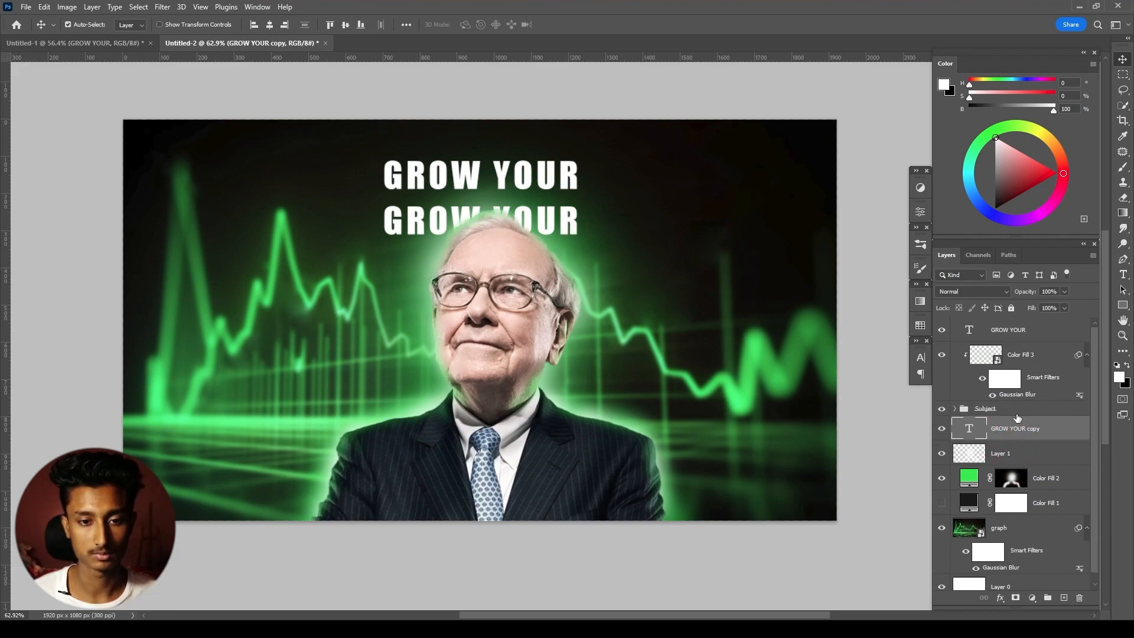
pyautogui.doubleClick(969, 431)
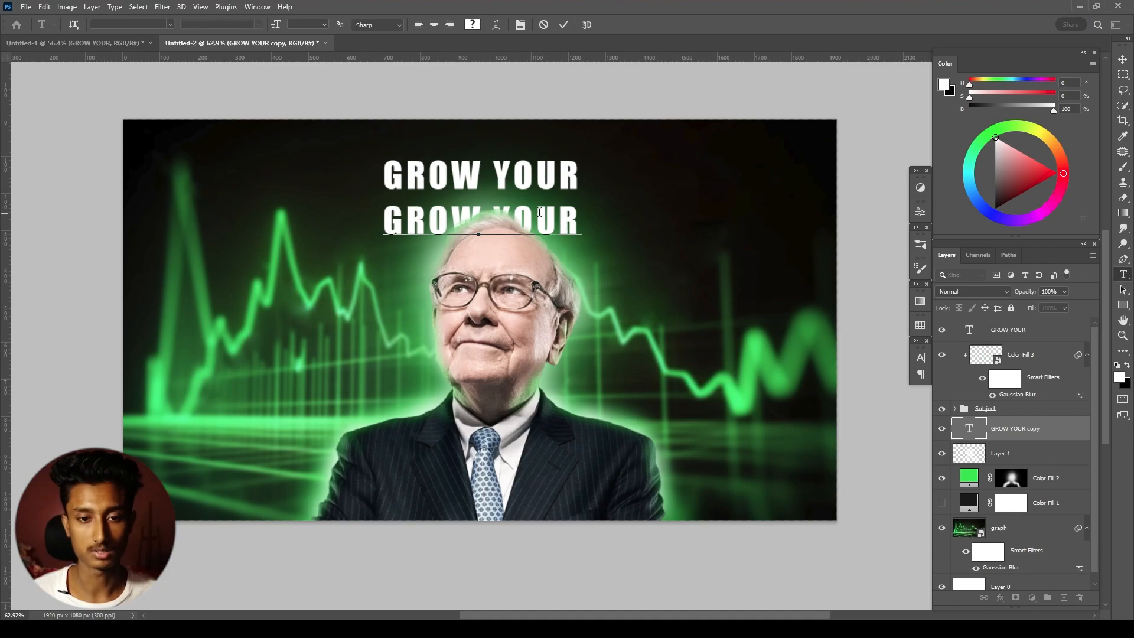
pyautogui.hotkey('ctrl', 'a')
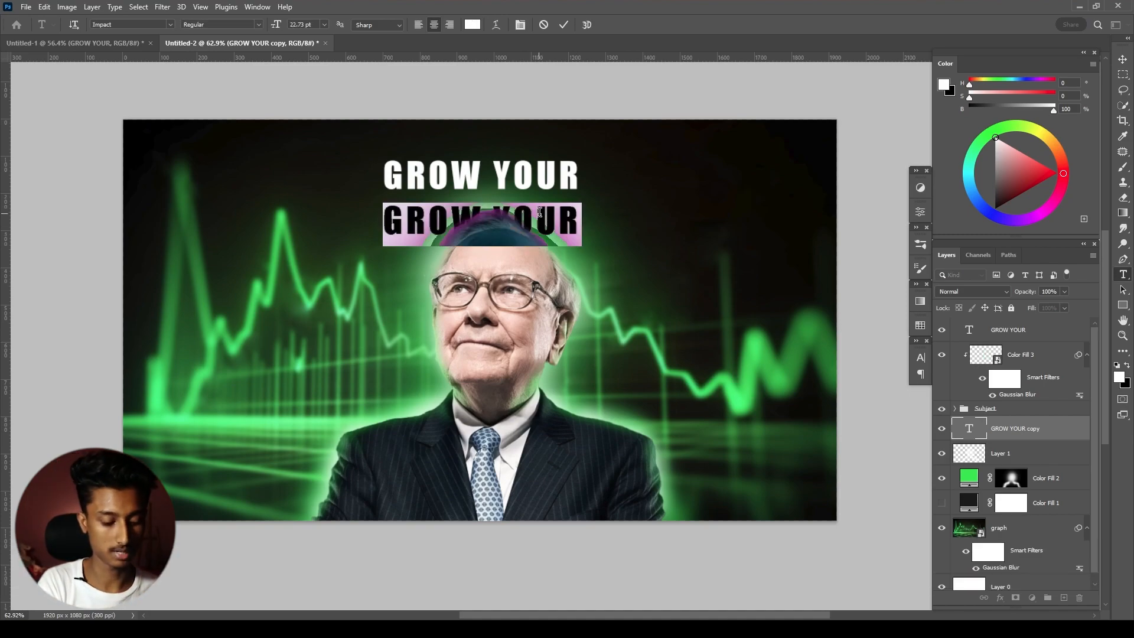
pyautogui.write('BUI')
pyautogui.press('BackSpace')
pyautogui.write('SINE')
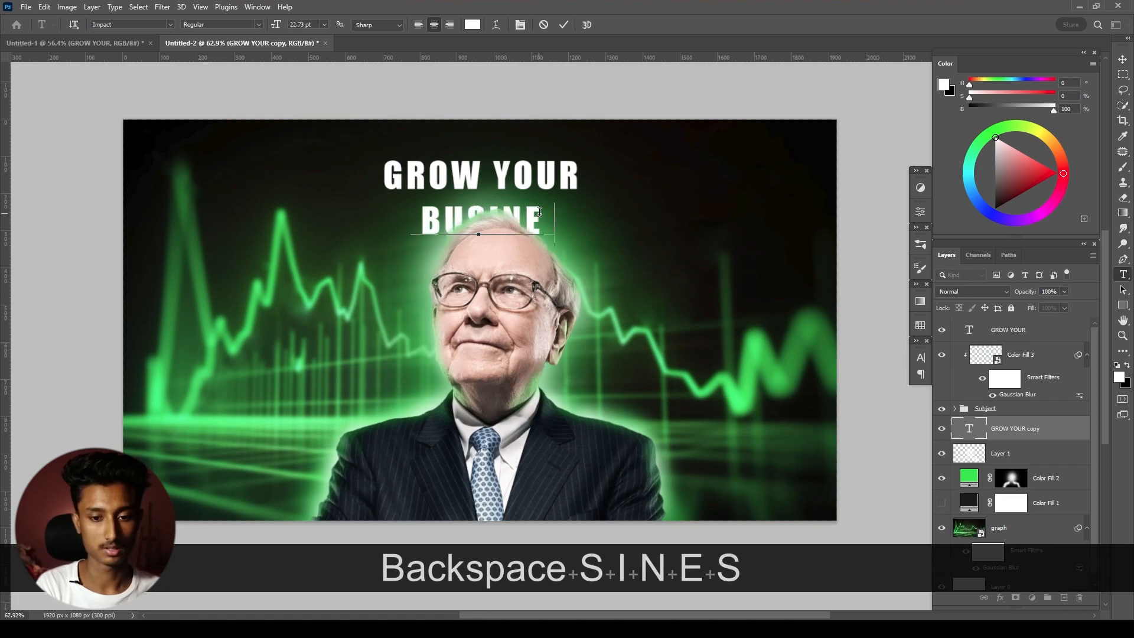
pyautogui.write('SS')
# - Set the BUSINESS text in the Montserrat ExtraBold font
pyautogui.press('ctrl')
pyautogui.hotkey('ctrl', 'a')
pyautogui.write('MONS')
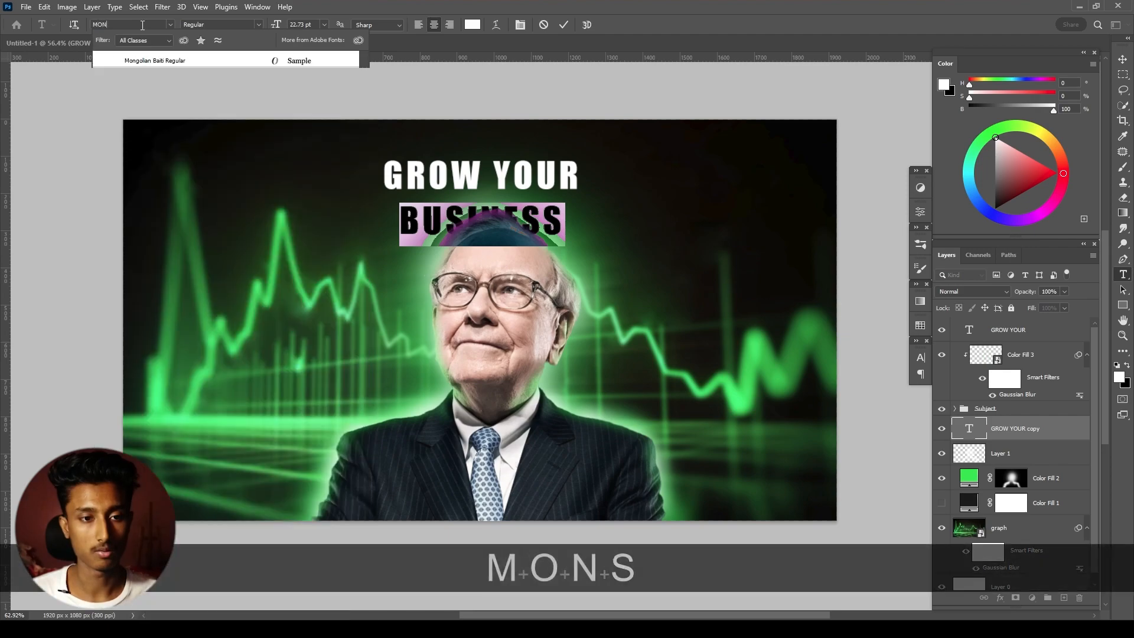
pyautogui.press('BackSpace')
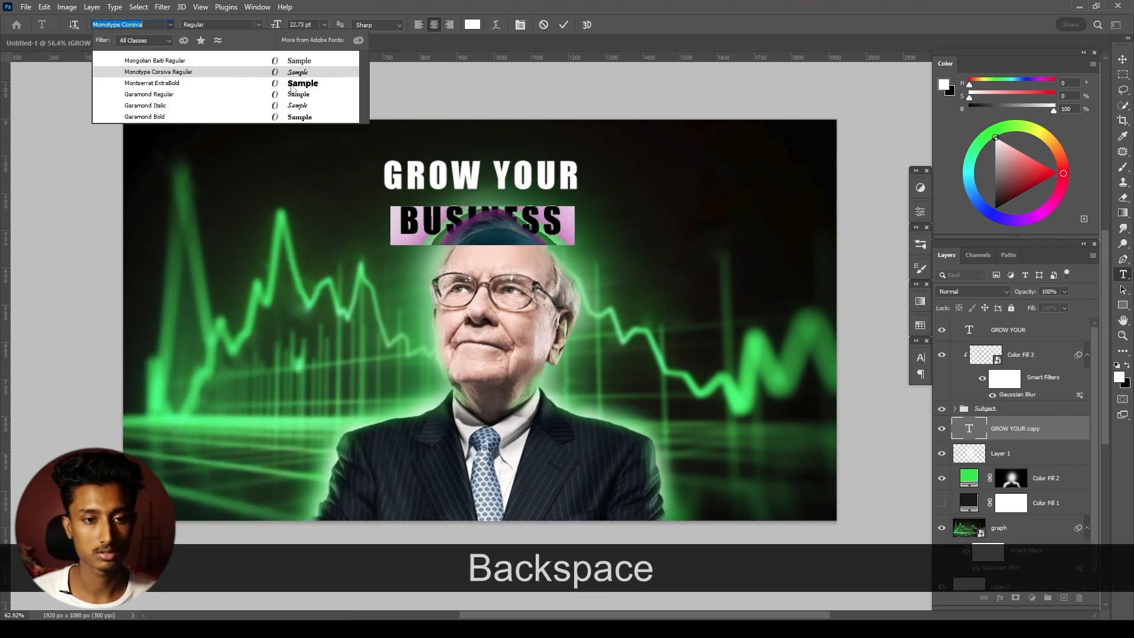
pyautogui.click(294, 84)
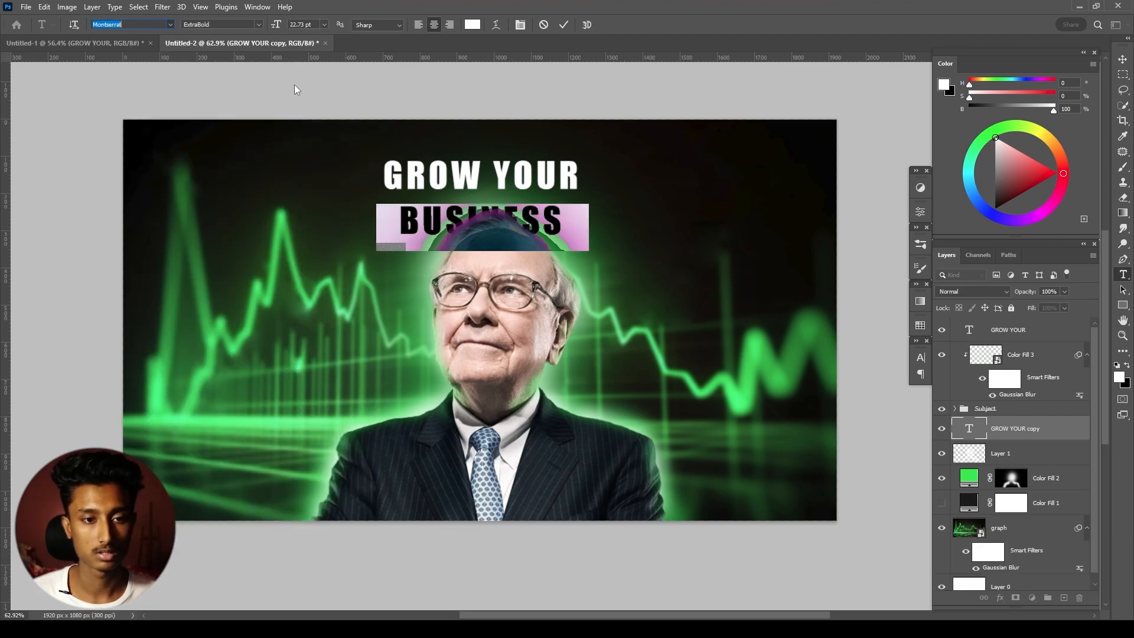
pyautogui.click(563, 25)
# - Enlarge the BUSINESS text behind the head to about two thirds of the canvas width and centre it horizontally
pyautogui.press('v')
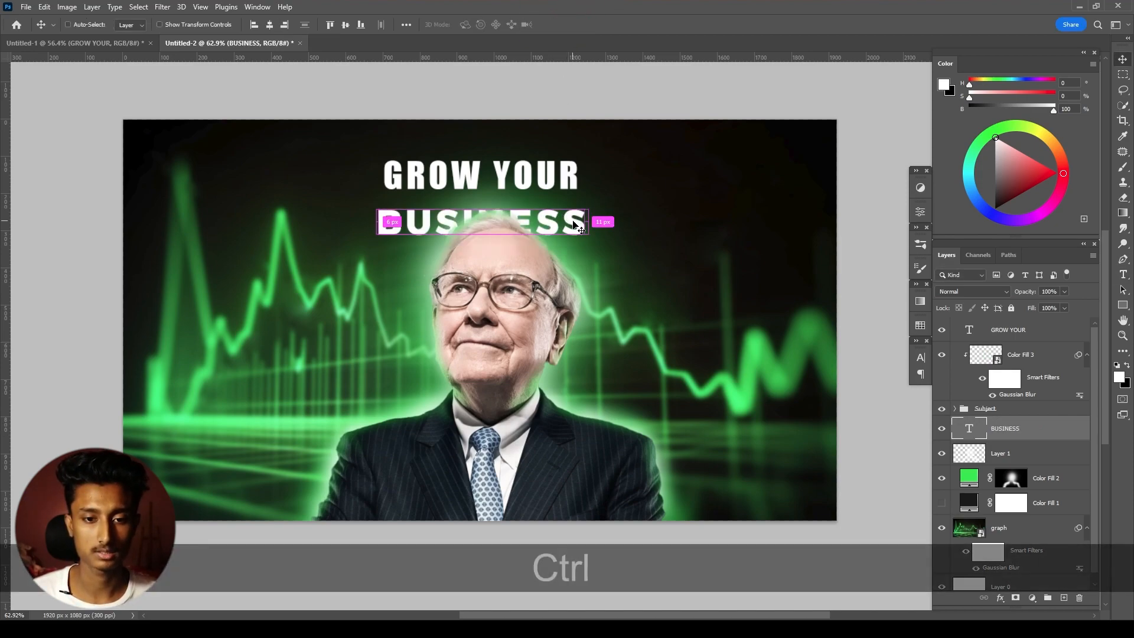
pyautogui.hotkey('ctrl', 't')
pyautogui.moveTo(587, 199); pyautogui.dragTo(719, 175)
pyautogui.click(592, 25)
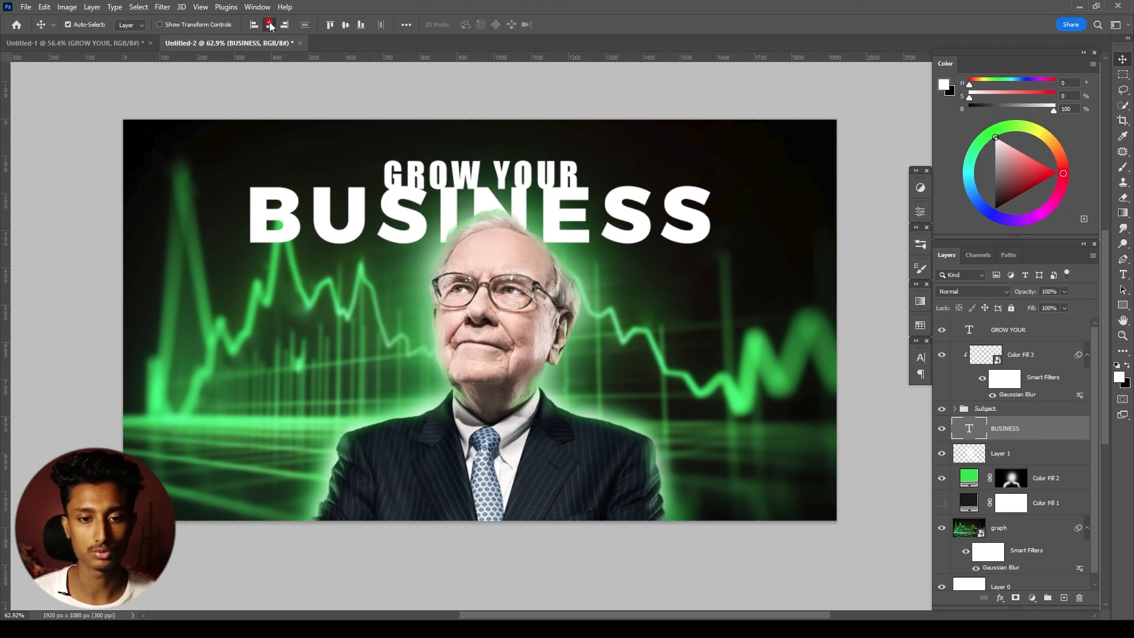
# - Nudge the BUSINESS text slightly upward behind the man's head
pyautogui.hotkey('ctrl', 't')
pyautogui.moveTo(549, 195); pyautogui.dragTo(561, 208)
pyautogui.press('Up')
pyautogui.press('Up')
pyautogui.press('Down')
pyautogui.press('Down')
pyautogui.press('Down')
pyautogui.press('Down')
pyautogui.press('Down')
pyautogui.press('Up')
pyautogui.press('Up')
pyautogui.press('Up')
pyautogui.press('Up')
pyautogui.click(585, 24)
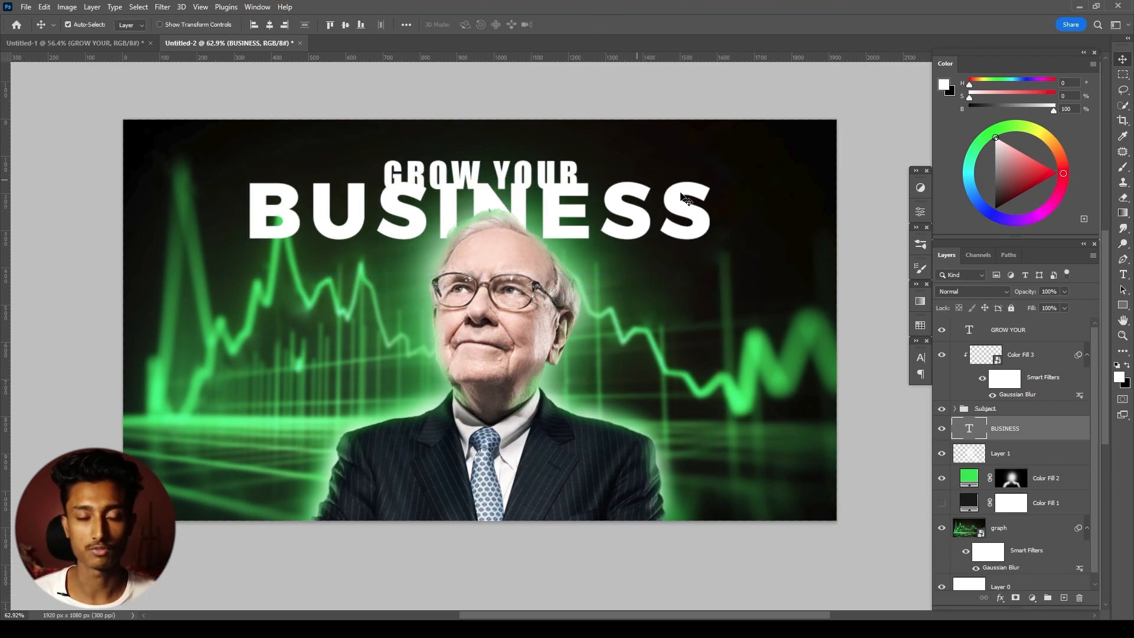
# - Scale the GROW YOUR heading down and place it centred just above BUSINESS
pyautogui.click(978, 330)
pyautogui.hotkey('ctrl', 't')
pyautogui.moveTo(564, 167); pyautogui.dragTo(499, 156)
pyautogui.click(585, 27)
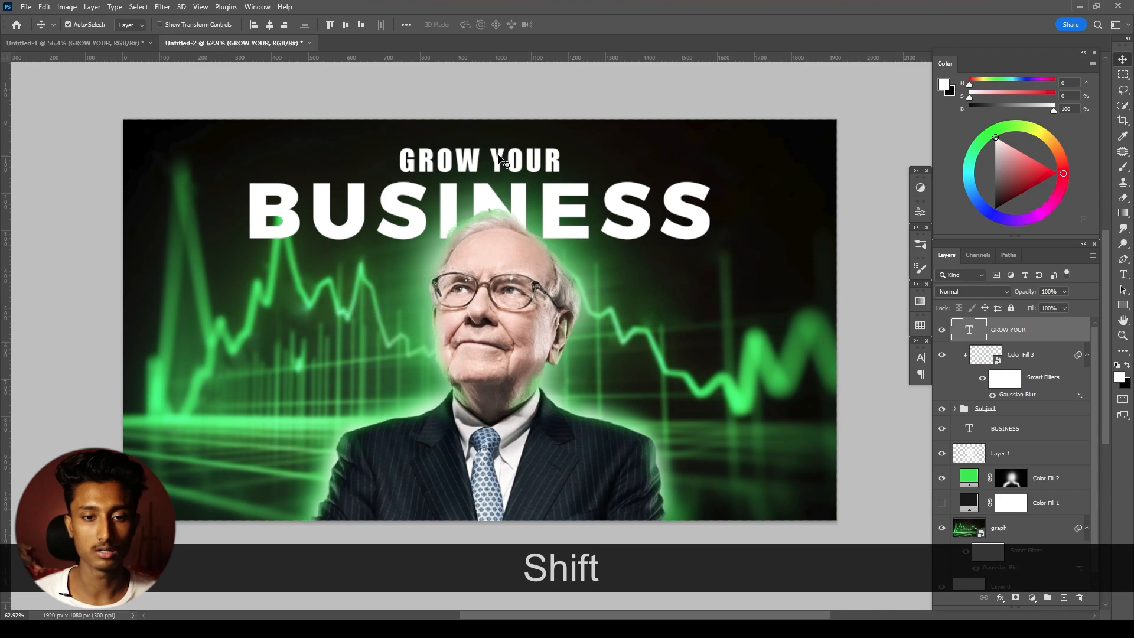
# - Widen the letter spacing of the GROW YOUR heading
pyautogui.doubleClick(499, 155)
pyautogui.hotkey('alt', 'Right')
pyautogui.hotkey('alt', 'Right')
pyautogui.hotkey('alt', 'Right')
pyautogui.hotkey('alt', 'Right')
pyautogui.hotkey('alt', 'Right')
pyautogui.hotkey('alt', 'Right')
pyautogui.hotkey('alt', 'Right')
pyautogui.click(565, 25)
# - Enlarge the BUSINESS text from its centre to about 105.5%
pyautogui.scroll(-4, 530, 253)
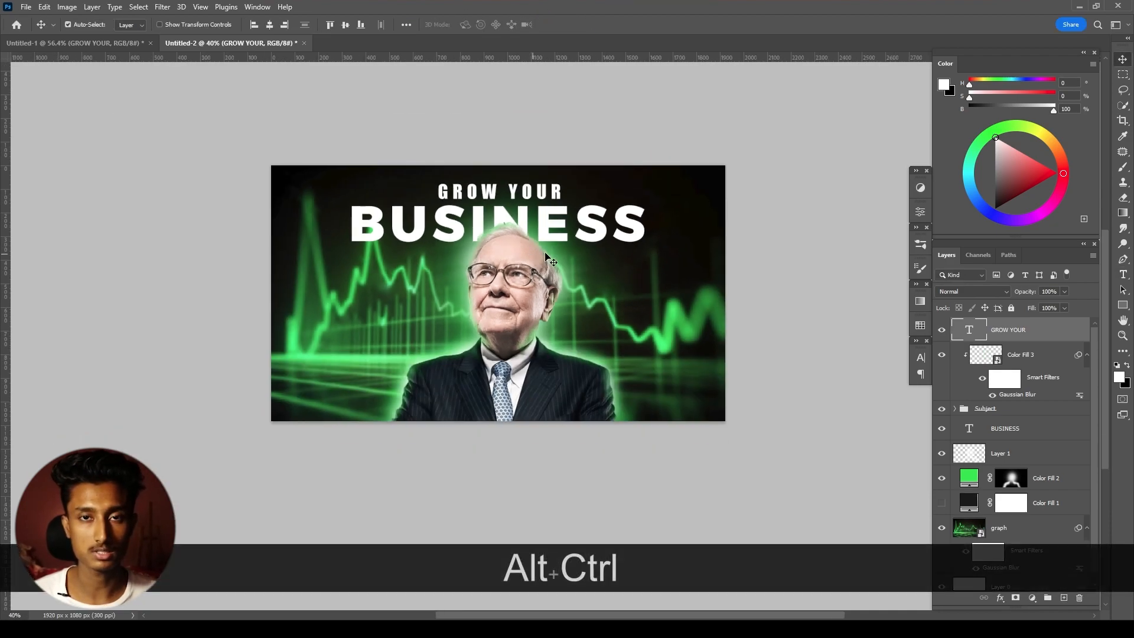
pyautogui.moveTo(536, 258); pyautogui.dragTo(561, 299)
pyautogui.click(561, 273)
pyautogui.hotkey('ctrl', 't')
pyautogui.moveTo(645, 244); pyautogui.dragTo(653, 240)
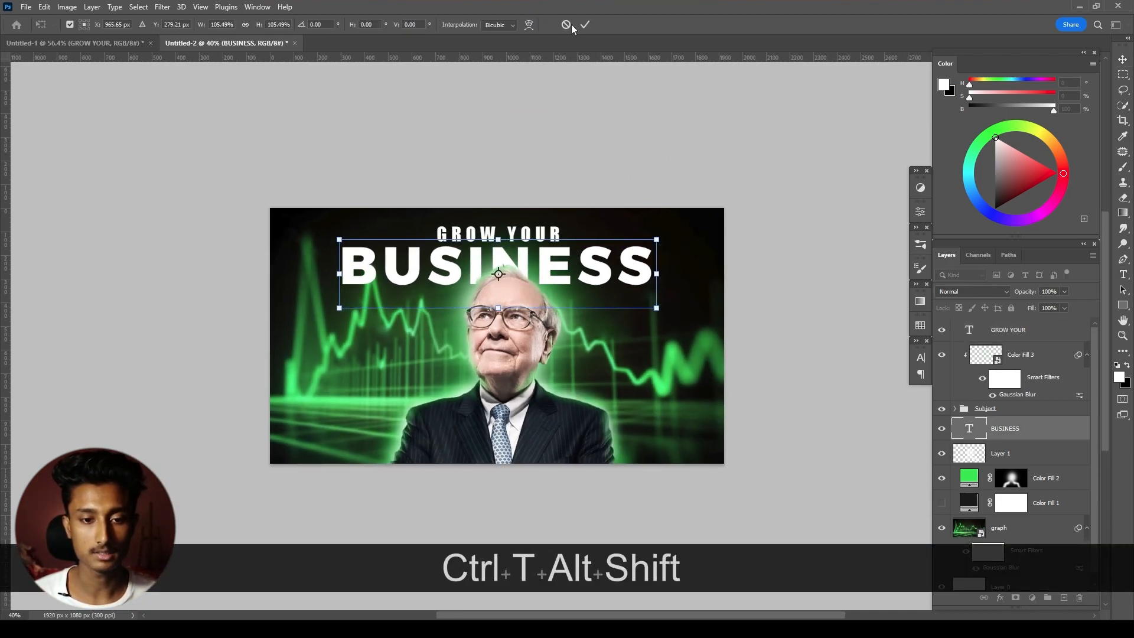
pyautogui.click(585, 25)
pyautogui.scroll(5, 543, 322)
pyautogui.moveTo(545, 289); pyautogui.dragTo(543, 265)
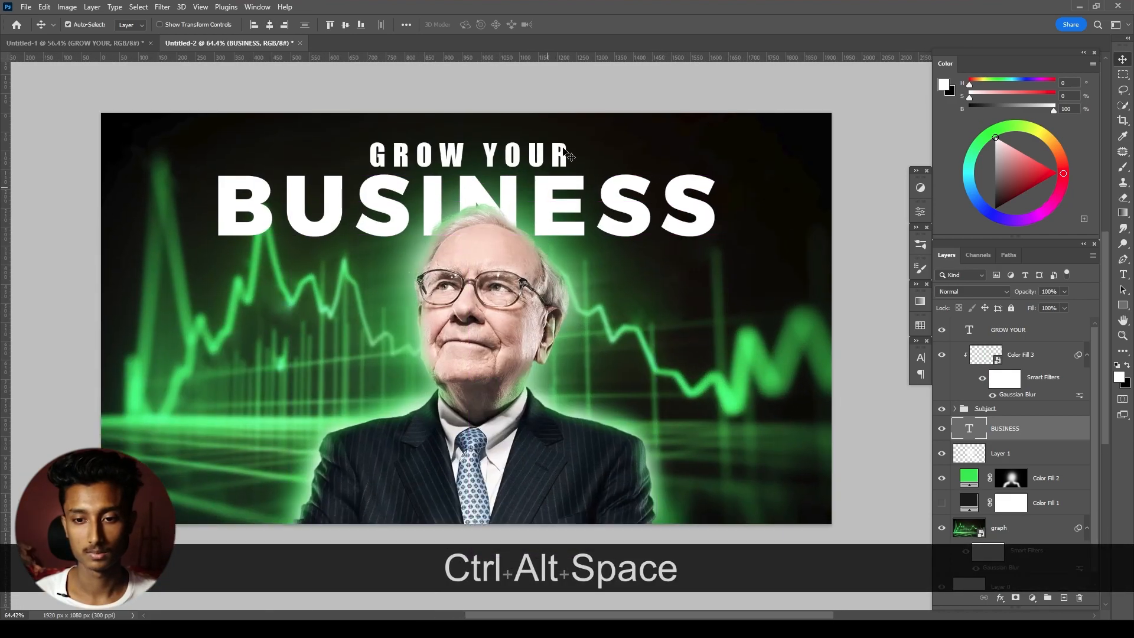
pyautogui.moveTo(576, 209); pyautogui.dragTo(579, 228)
# - Place the dollar bill image pngegg (1), scale it to about 12%, and position it beside the portrait, just below the B of BUSINESS
pyautogui.click(707, 83)
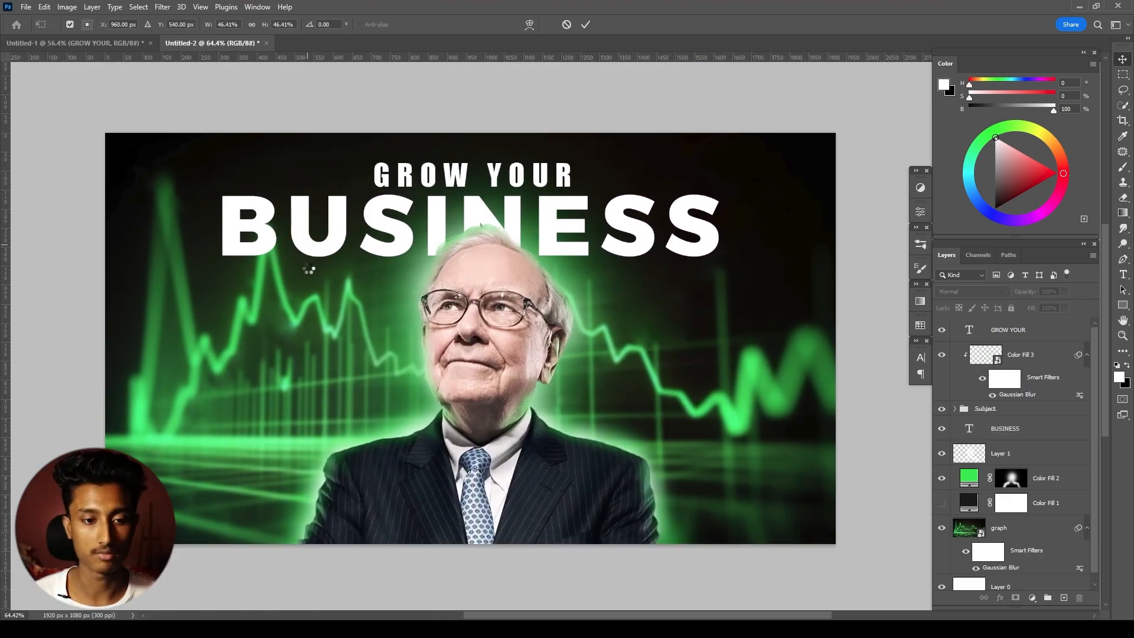
pyautogui.moveTo(340, 269); pyautogui.dragTo(263, 238)
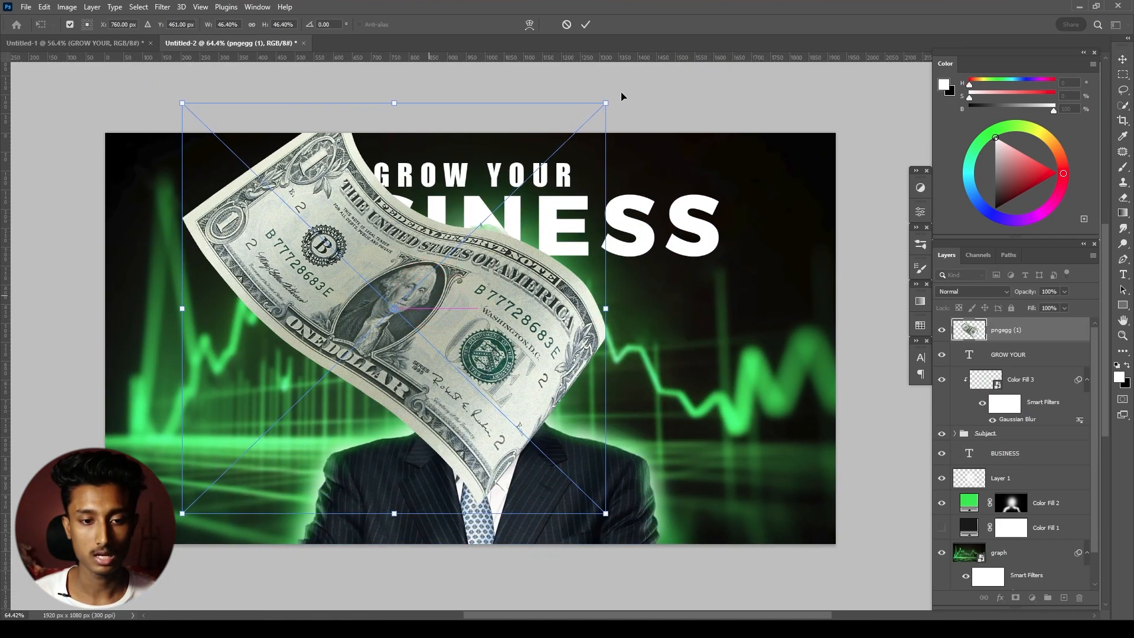
pyautogui.moveTo(606, 105); pyautogui.dragTo(446, 258)
pyautogui.moveTo(407, 325); pyautogui.dragTo(132, 355)
pyautogui.moveTo(177, 295); pyautogui.dragTo(207, 255)
pyautogui.moveTo(168, 346)
pyautogui.mouseDown()
pyautogui.moveTo(198, 366)
pyautogui.moveTo(181, 347)
pyautogui.mouseUp()
pyautogui.moveTo(217, 256); pyautogui.dragTo(203, 270)
pyautogui.moveTo(160, 340); pyautogui.dragTo(231, 302)
pyautogui.moveTo(272, 232); pyautogui.dragTo(261, 254)
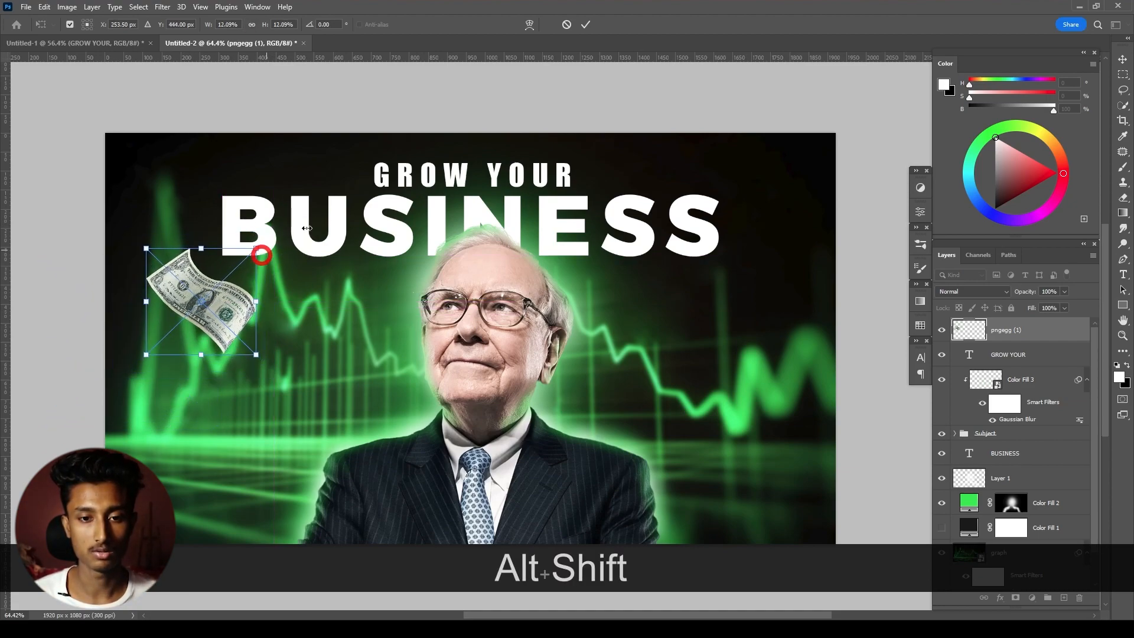
pyautogui.click(593, 28)
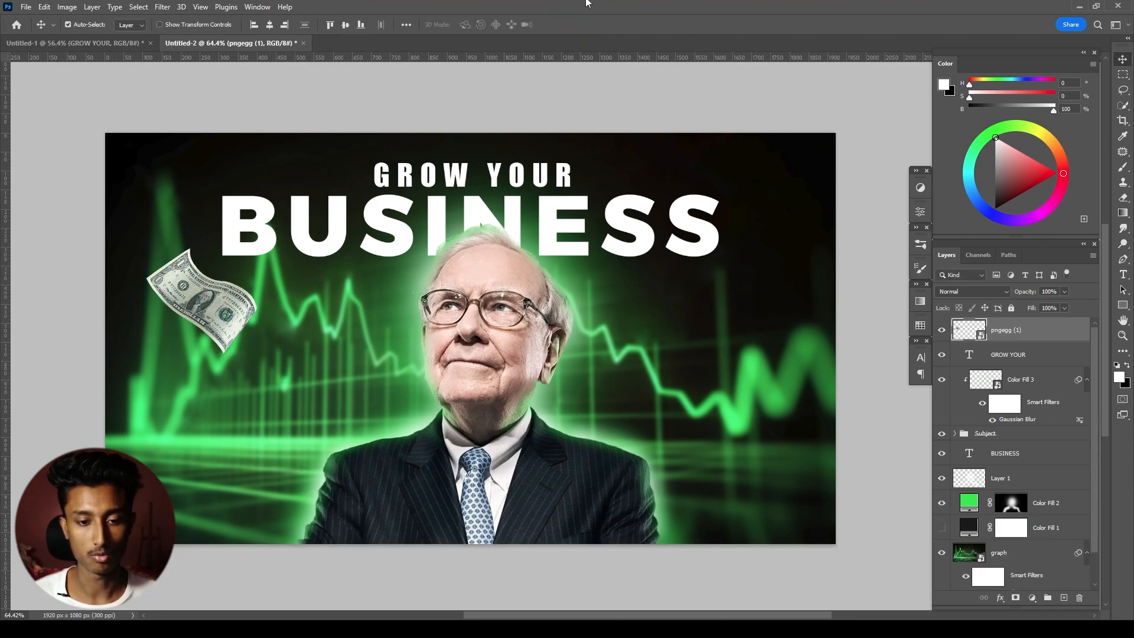
# - Place the dollar bill image pngegg (3), flip it horizontally, scale it to about 41%, rotate it, and position it over the canvas's upper-right corner
pyautogui.moveTo(586, 5); pyautogui.dragTo(599, 199)
pyautogui.moveTo(621, 133); pyautogui.dragTo(546, 233)
pyautogui.rightClick(458, 366)
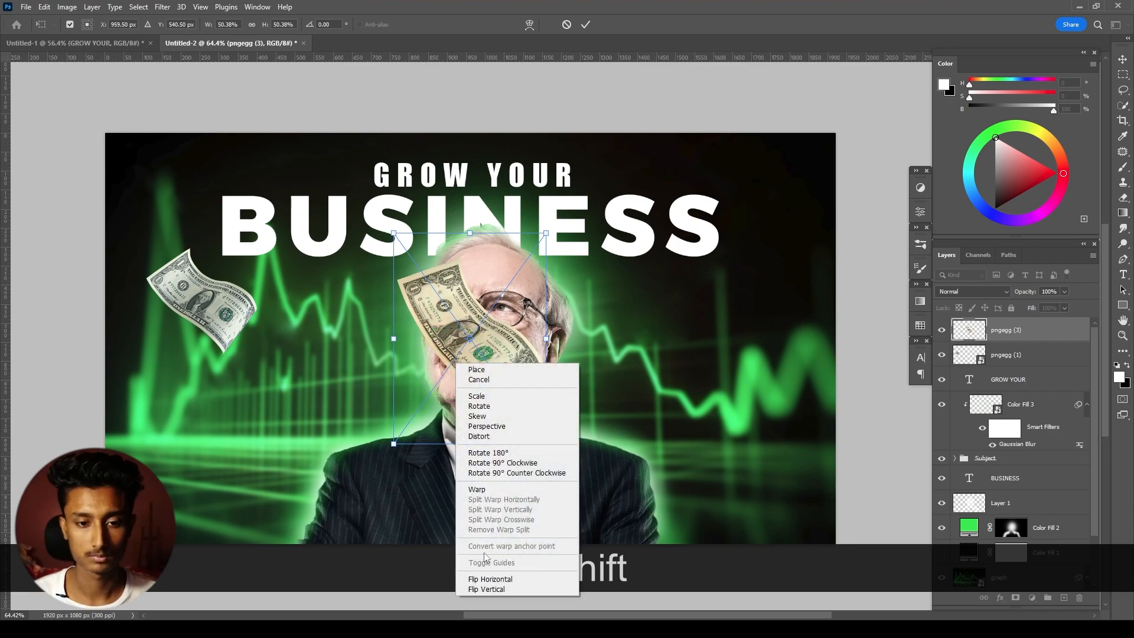
pyautogui.click(490, 579)
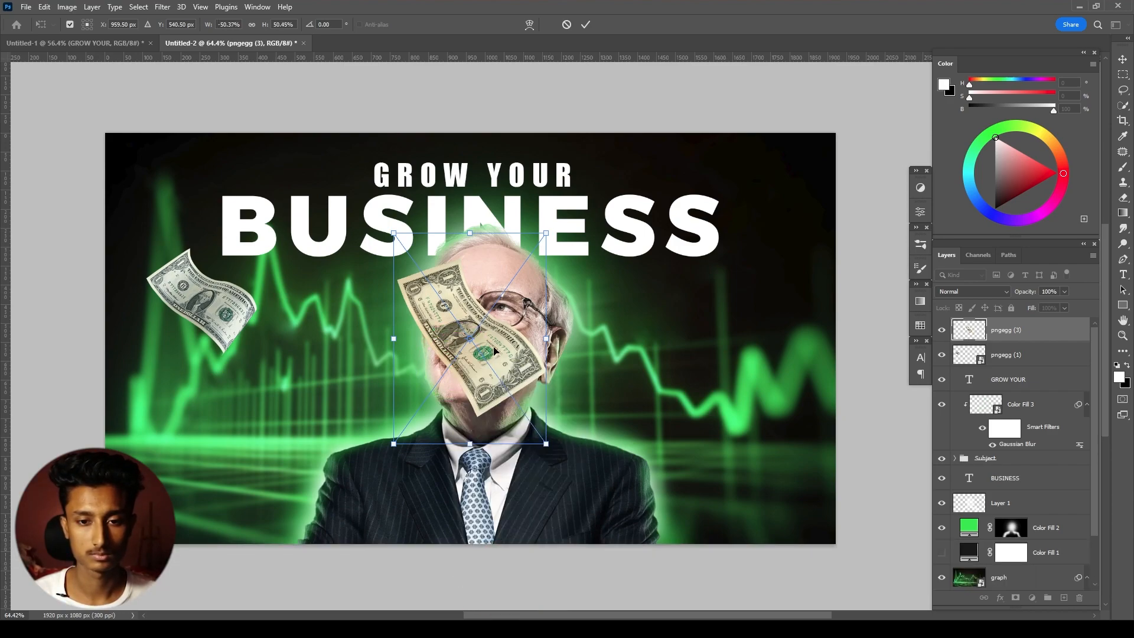
pyautogui.moveTo(495, 319); pyautogui.dragTo(851, 167)
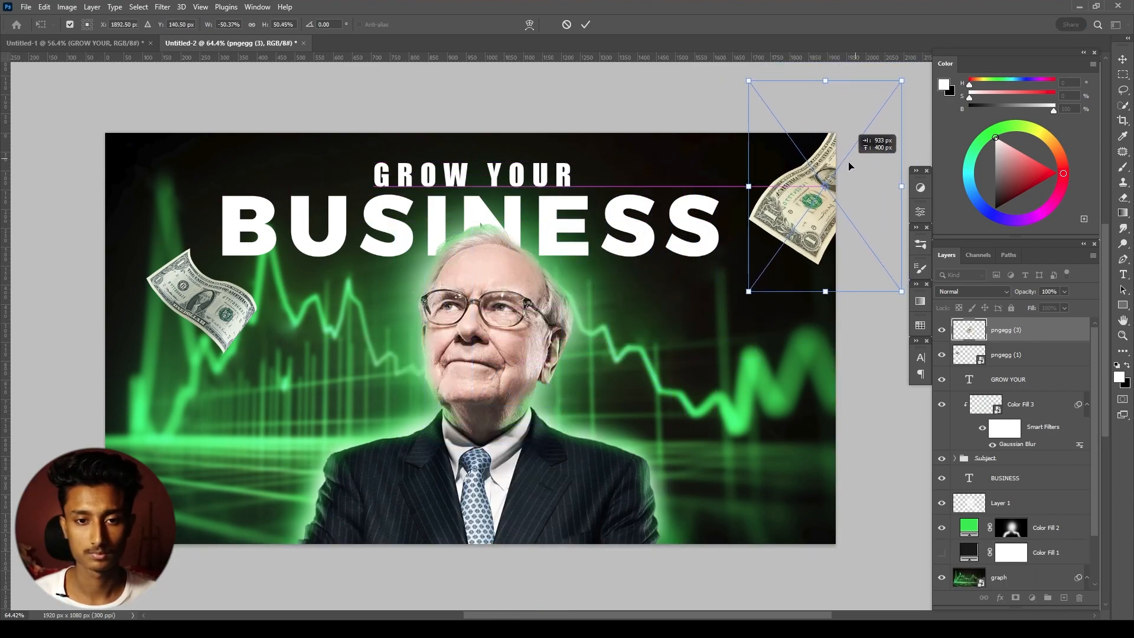
pyautogui.scroll(-1, 874, 104)
pyautogui.moveTo(894, 95)
pyautogui.mouseDown()
pyautogui.moveTo(880, 113)
pyautogui.moveTo(876, 88)
pyautogui.mouseUp()
pyautogui.moveTo(843, 179); pyautogui.dragTo(844, 165)
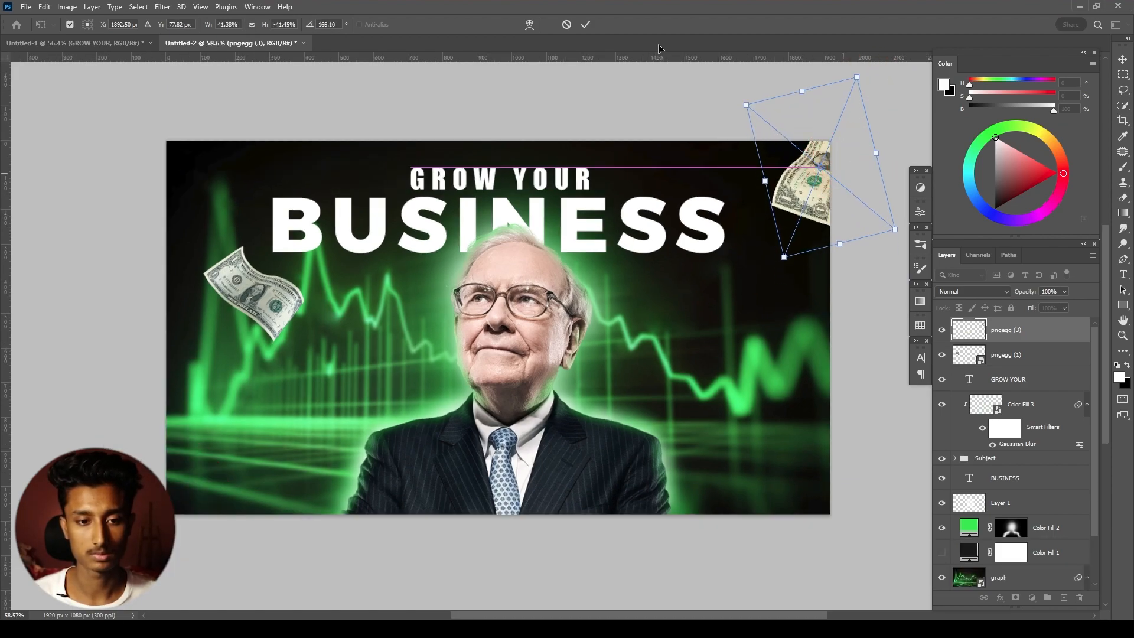
pyautogui.click(585, 24)
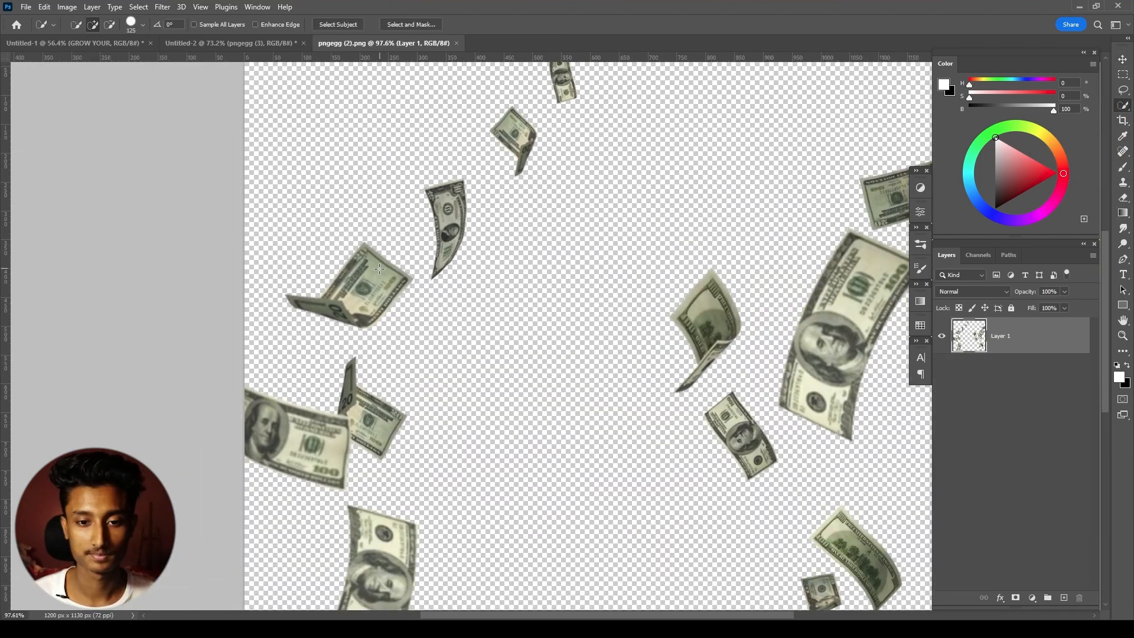
# - In pngegg (2).png, select the folded bill on the left with a smaller Quick Selection brush and copy it to a new layer
pyautogui.press('capslock')
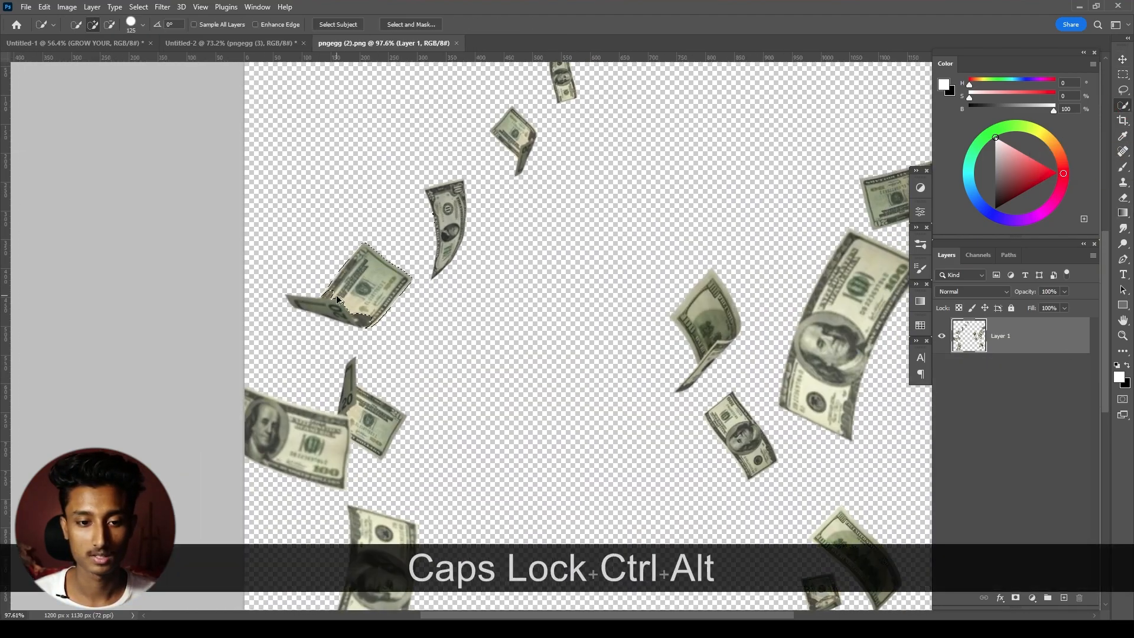
pyautogui.scroll(4, 332, 291)
pyautogui.press('[')
pyautogui.press('[')
pyautogui.press('[')
pyautogui.press('[')
pyautogui.press('[')
pyautogui.press('[')
pyautogui.press('[')
pyautogui.press('[')
pyautogui.press('[')
pyautogui.moveTo(319, 313); pyautogui.dragTo(384, 278)
pyautogui.scroll(-3, 473, 301)
pyautogui.moveTo(571, 293); pyautogui.dragTo(523, 298)
pyautogui.hotkey('ctrl', 'j')
# - Select the folded bill beside the large right-hand bill on Layer 1 and copy it to a new layer
pyautogui.click(961, 378)
pyautogui.moveTo(743, 323)
pyautogui.mouseDown()
pyautogui.moveTo(719, 390)
pyautogui.moveTo(664, 394)
pyautogui.mouseUp()
pyautogui.scroll(4, 736, 414)
pyautogui.hotkey('ctrl', 'j')
# - Select the upright 100-dollar bill in the lower-left area of Layer 1 and copy it to a new layer
pyautogui.click(970, 409)
pyautogui.scroll(-5, 529, 236)
pyautogui.moveTo(329, 467); pyautogui.dragTo(350, 410)
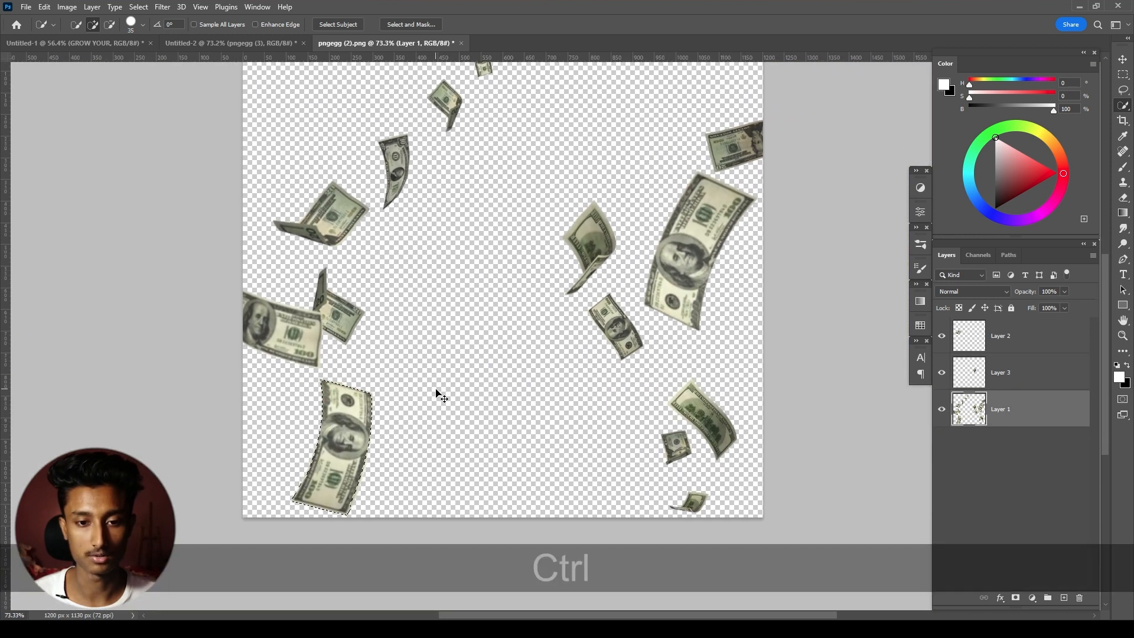
pyautogui.hotkey('ctrl', 'j')
# - Copy the narrow upper-left bill from Layer 1 to its own layer and bring all four copied bill layers into Untitled-2
pyautogui.click(970, 444)
pyautogui.moveTo(432, 194); pyautogui.dragTo(442, 249)
pyautogui.moveTo(451, 151); pyautogui.dragTo(464, 170)
pyautogui.hotkey('ctrl', 'j')
pyautogui.keyDown('shift'); pyautogui.click(1001, 335); pyautogui.keyUp('shift')
pyautogui.moveTo(1001, 335); pyautogui.dragTo(424, 293)
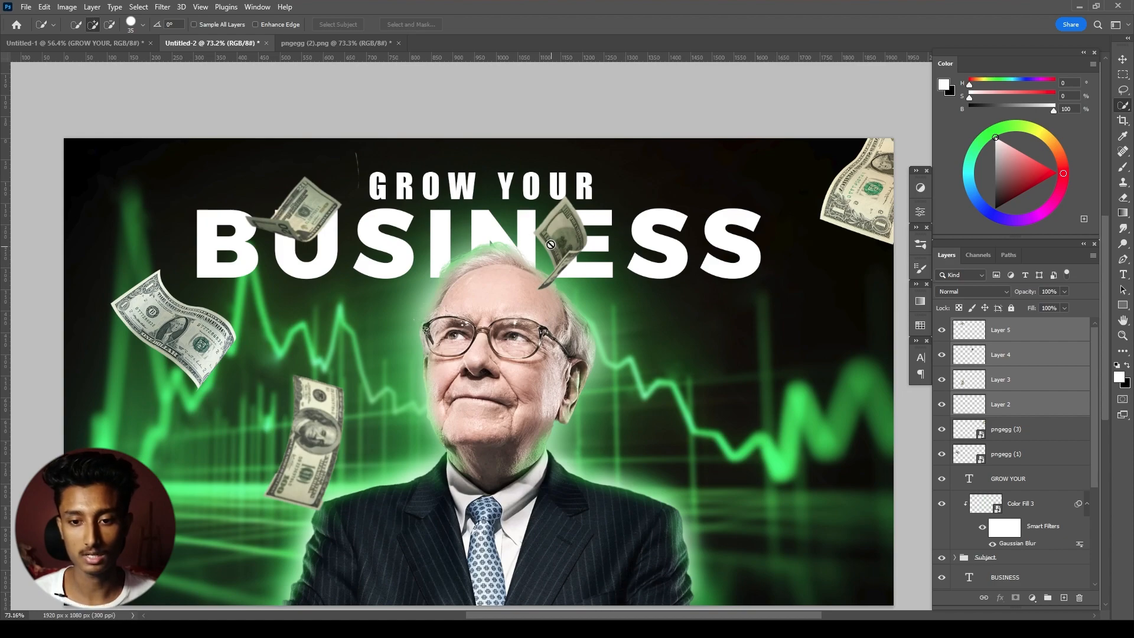
# - Group Layer 5 through Layer 2 with pngegg (3) and pngegg (1), and name the group Money
pyautogui.click(1063, 431)
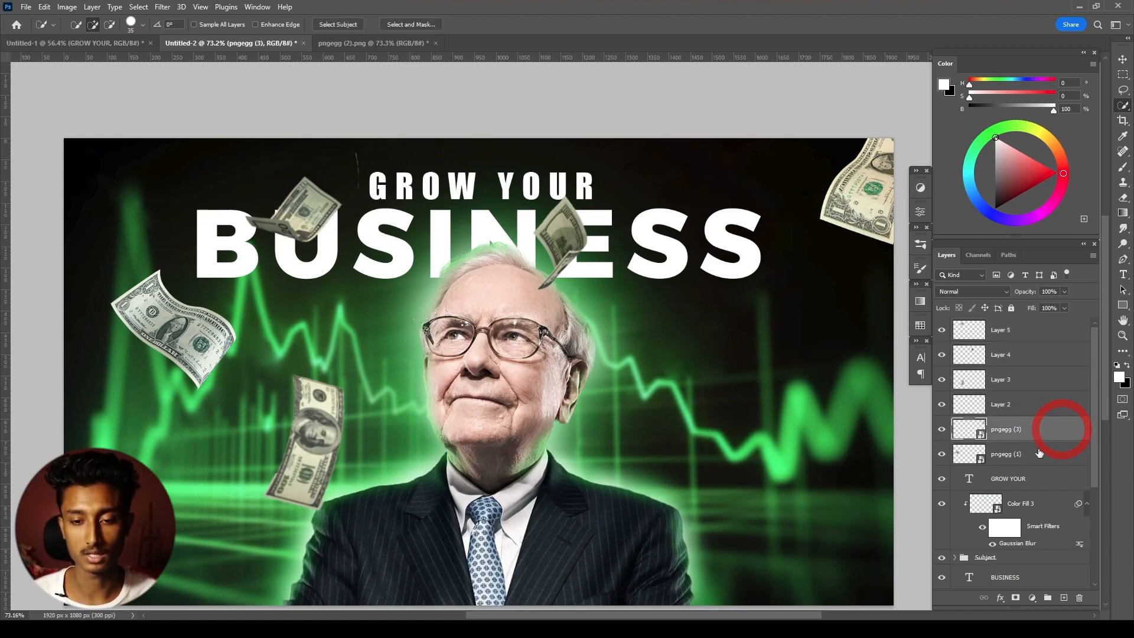
pyautogui.keyDown('shift'); pyautogui.click(1041, 458); pyautogui.keyUp('shift')
pyautogui.keyDown('shift'); pyautogui.click(996, 332); pyautogui.keyUp('shift')
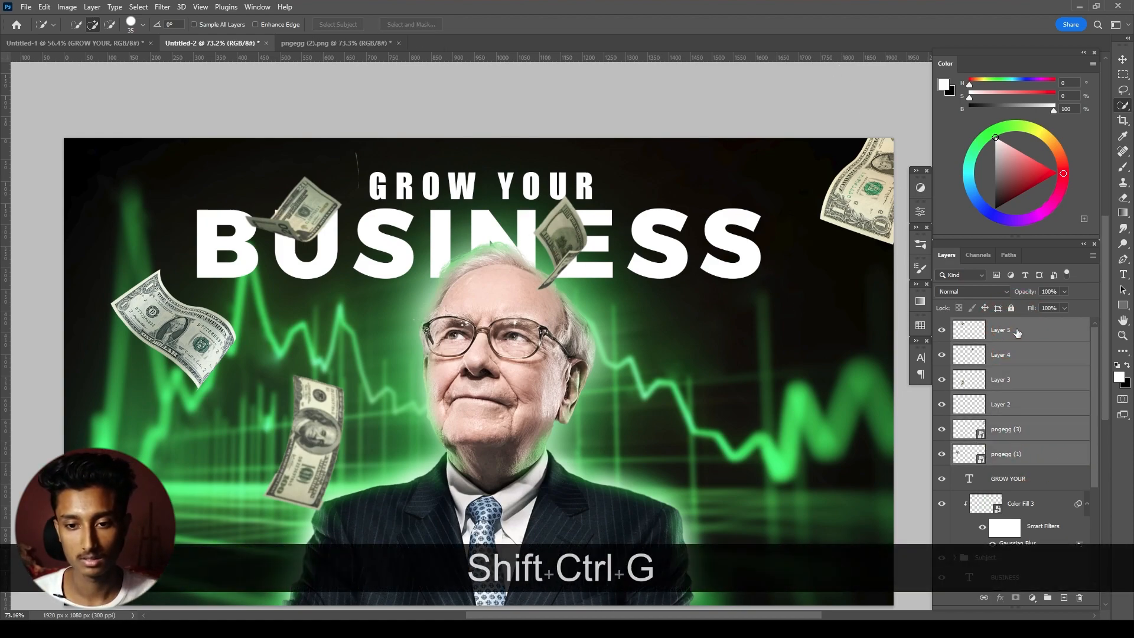
pyautogui.hotkey('ctrl', 'shift', 'g')
pyautogui.write('Money')
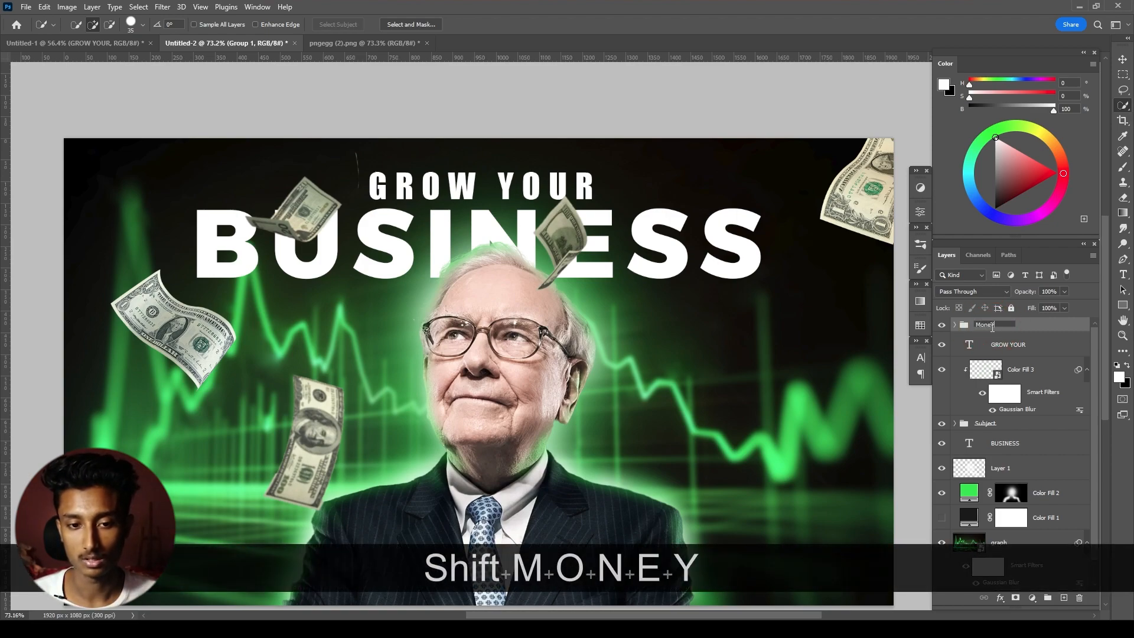
pyautogui.press('Return')
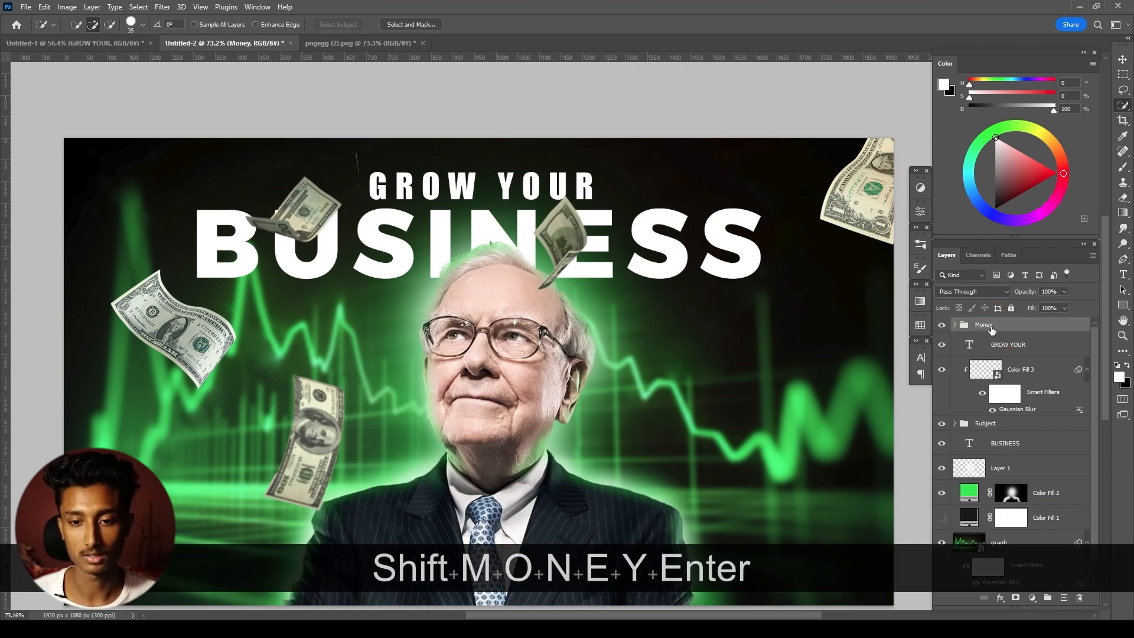
# - Move the folded bill above BUSINESS to the canvas's top edge near the left corner and enlarge it to about 125%
pyautogui.click(955, 324)
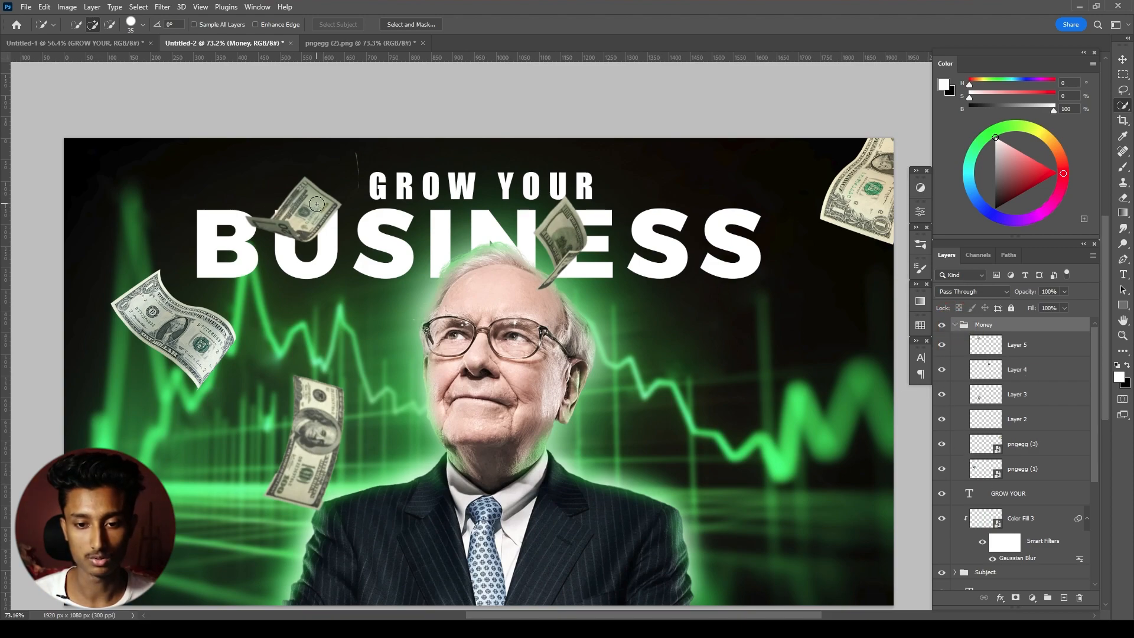
pyautogui.press('v')
pyautogui.moveTo(317, 204); pyautogui.dragTo(262, 141)
pyautogui.hotkey('ctrl', 't')
pyautogui.moveTo(304, 179); pyautogui.dragTo(319, 191)
pyautogui.moveTo(268, 155); pyautogui.dragTo(286, 151)
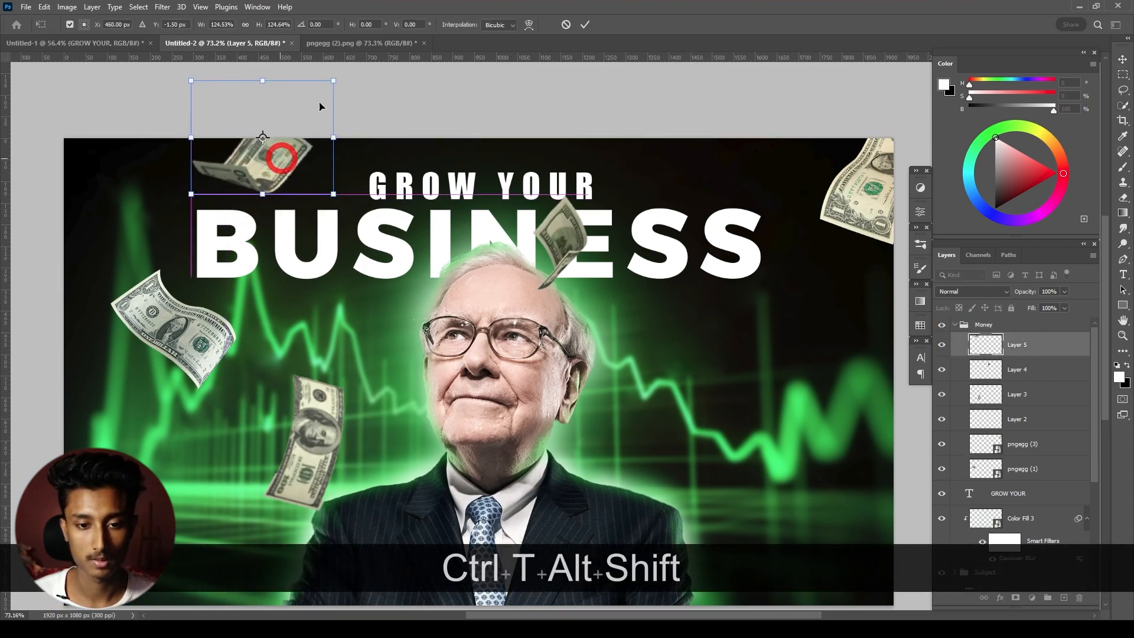
# - Move the folded bill from above the portrait's head to the graph right of the portrait, scale it down and reorient it
pyautogui.click(565, 248)
pyautogui.moveTo(564, 248); pyautogui.dragTo(801, 413)
pyautogui.hotkey('ctrl', 't')
pyautogui.moveTo(830, 363); pyautogui.dragTo(799, 374)
pyautogui.moveTo(800, 409); pyautogui.dragTo(765, 348)
pyautogui.click(585, 25)
# - Move the upright 100-dollar bill to the canvas's lower-right corner, enlarge it and rotate it so it runs partly off the canvas
pyautogui.scroll(-3, 539, 264)
pyautogui.moveTo(369, 364); pyautogui.dragTo(781, 473)
pyautogui.hotkey('ctrl', 't')
pyautogui.moveTo(824, 454); pyautogui.dragTo(843, 482)
pyautogui.moveTo(826, 474); pyautogui.dragTo(855, 456)
pyautogui.moveTo(825, 481); pyautogui.dragTo(833, 476)
pyautogui.click(584, 25)
# - Shift the left dollar bill down toward the left edge and nudge the top folded bill slightly left
pyautogui.moveTo(298, 309); pyautogui.dragTo(271, 347)
pyautogui.moveTo(328, 181); pyautogui.dragTo(307, 176)
pyautogui.scroll(3, 518, 280)
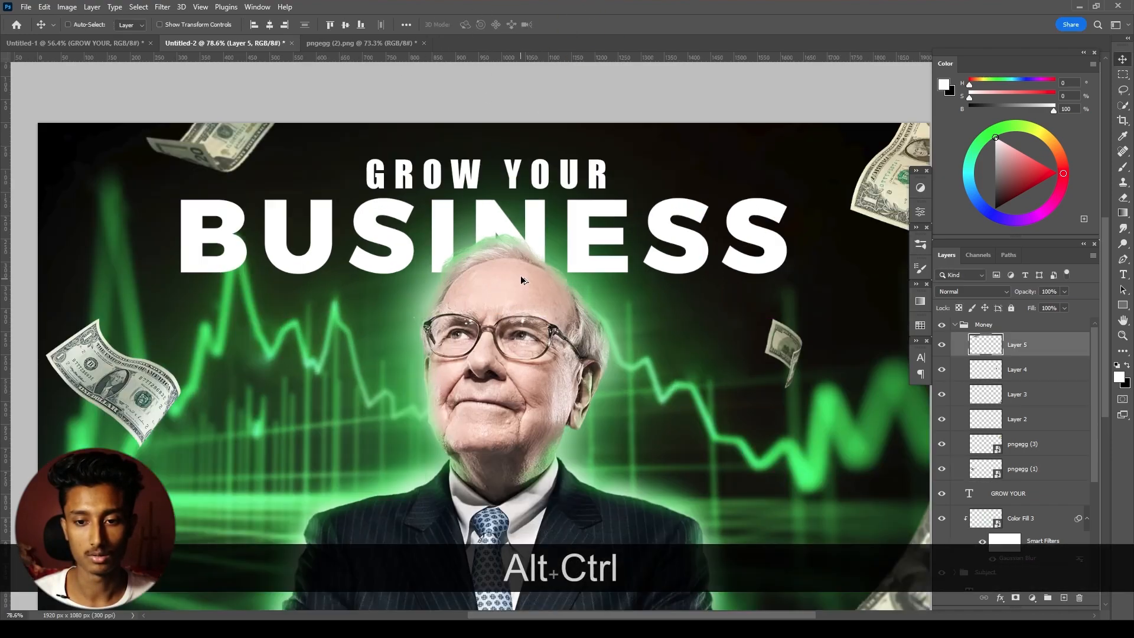
pyautogui.scroll(-2, 518, 280)
pyautogui.moveTo(519, 279); pyautogui.dragTo(521, 243)
pyautogui.keyDown('ctrl'); pyautogui.click(758, 82); pyautogui.keyUp('ctrl')
pyautogui.click(1013, 345)
pyautogui.click(955, 325)
pyautogui.hotkey('ctrl', 'z')
pyautogui.hotkey('ctrl', 'z')
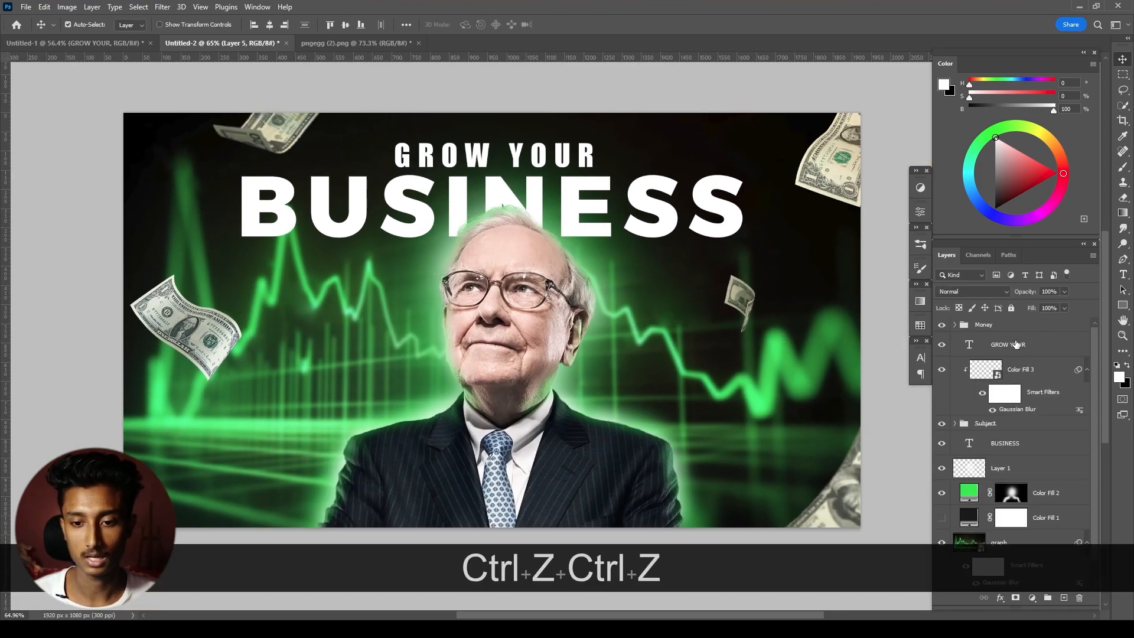
# - Apply a Motion Blur with a 40° angle and 23-pixel distance to the folded bill on Layer 5 in the Money group
pyautogui.click(960, 326)
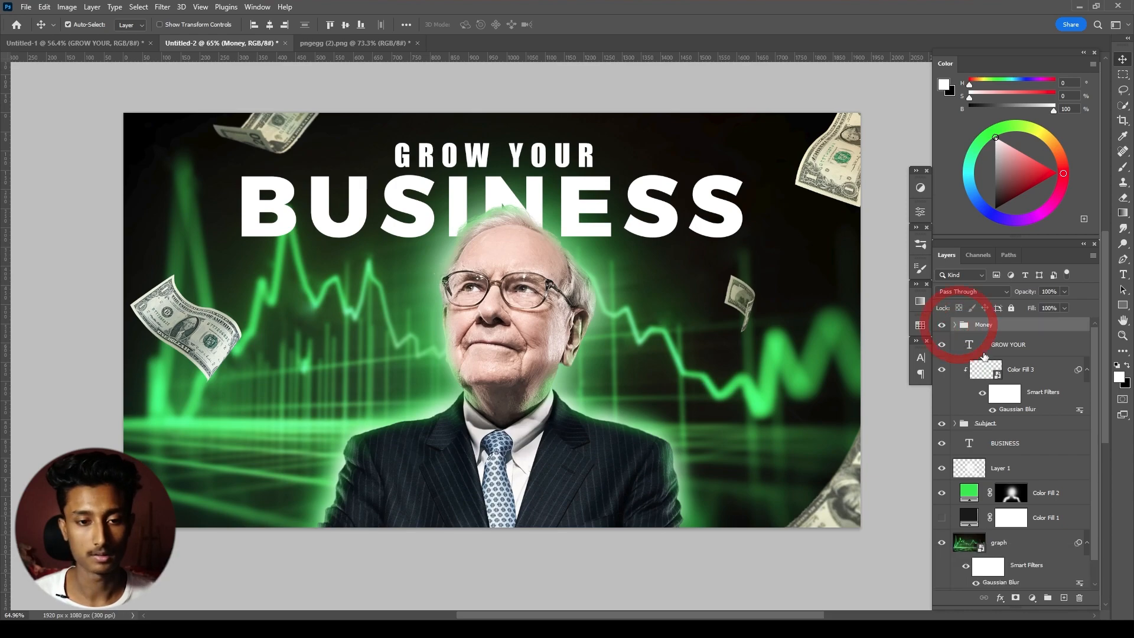
pyautogui.click(954, 326)
pyautogui.click(1002, 356)
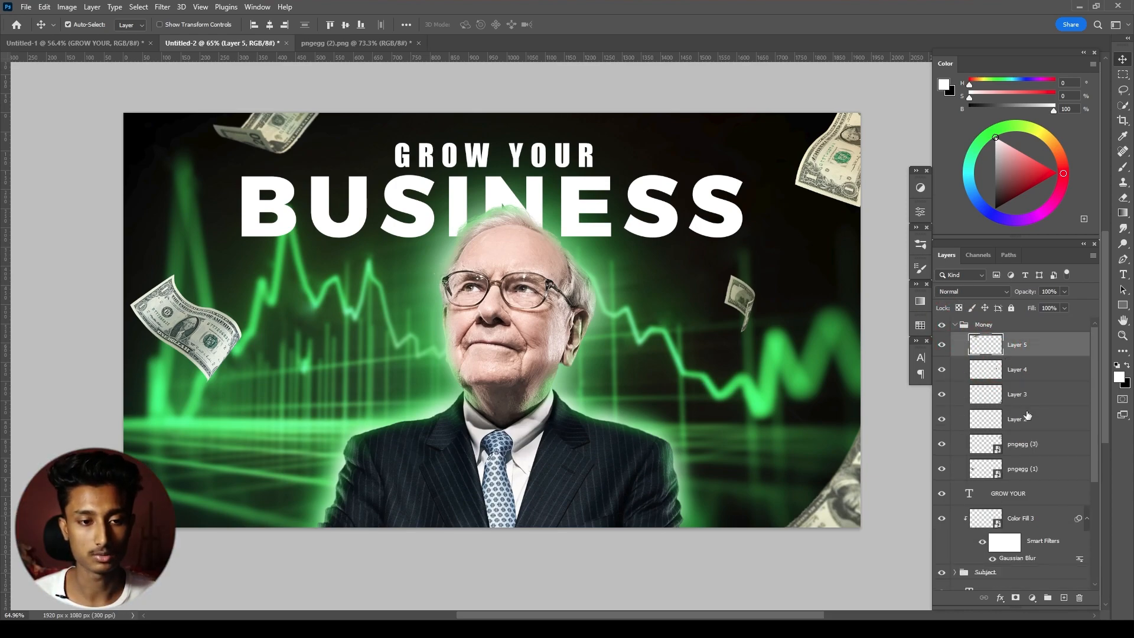
pyautogui.click(163, 7)
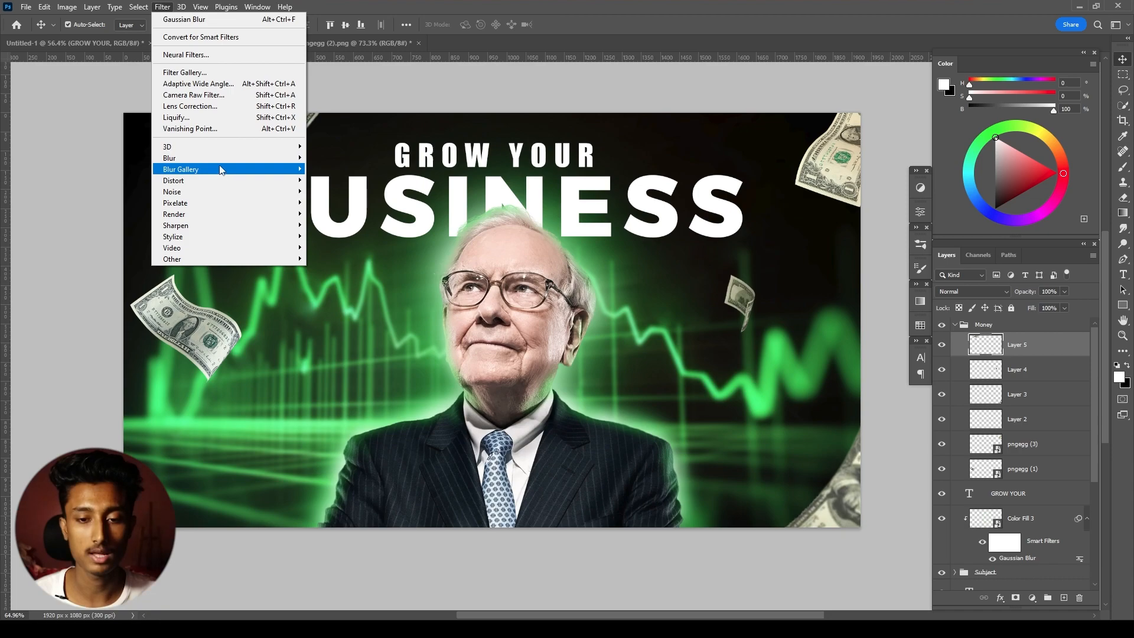
pyautogui.moveTo(284, 158)
pyautogui.click(353, 224)
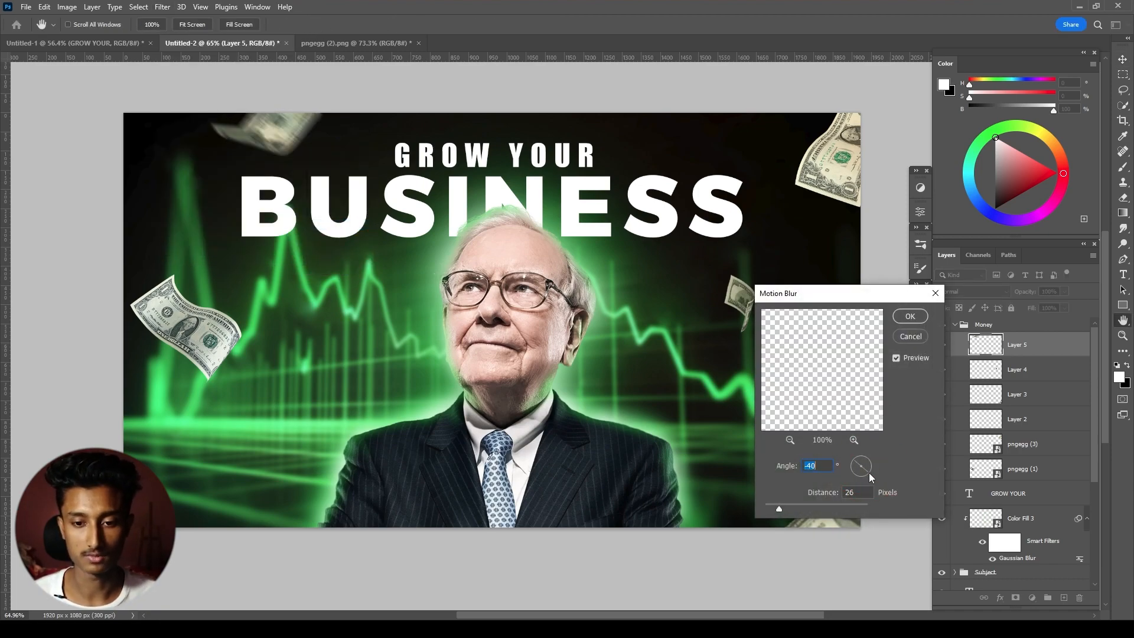
pyautogui.moveTo(866, 470); pyautogui.dragTo(867, 464)
pyautogui.click(870, 461)
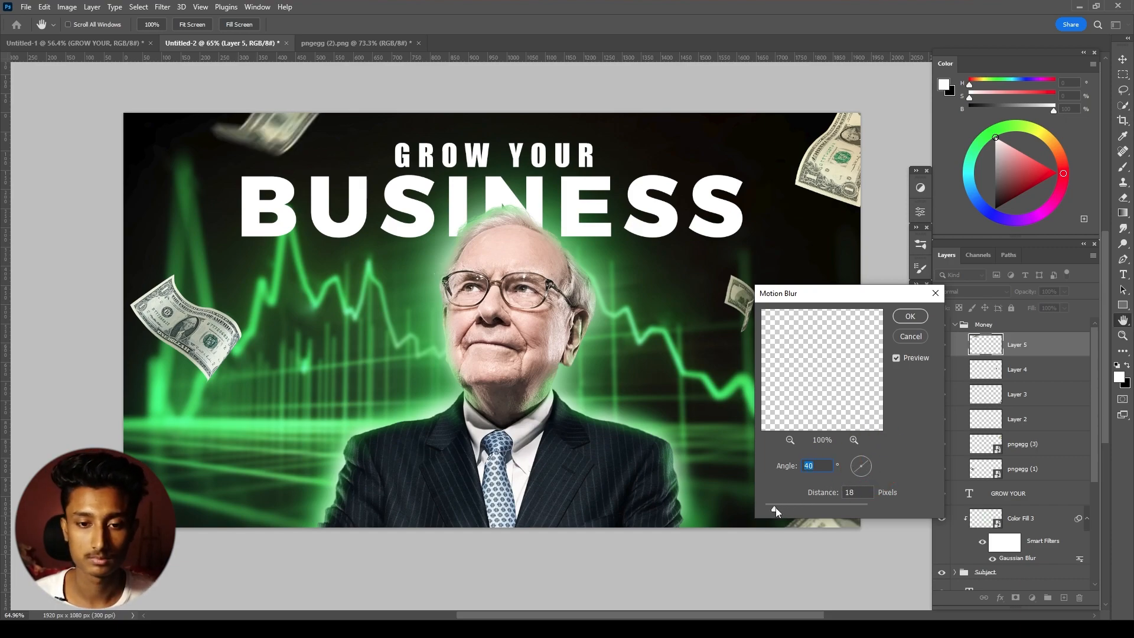
pyautogui.click(910, 316)
# - Apply a Motion Blur with an adjusted angle to the upper-right dollar bill, pngegg (3)
pyautogui.press('v')
pyautogui.click(830, 165)
pyautogui.click(162, 6)
pyautogui.click(337, 224)
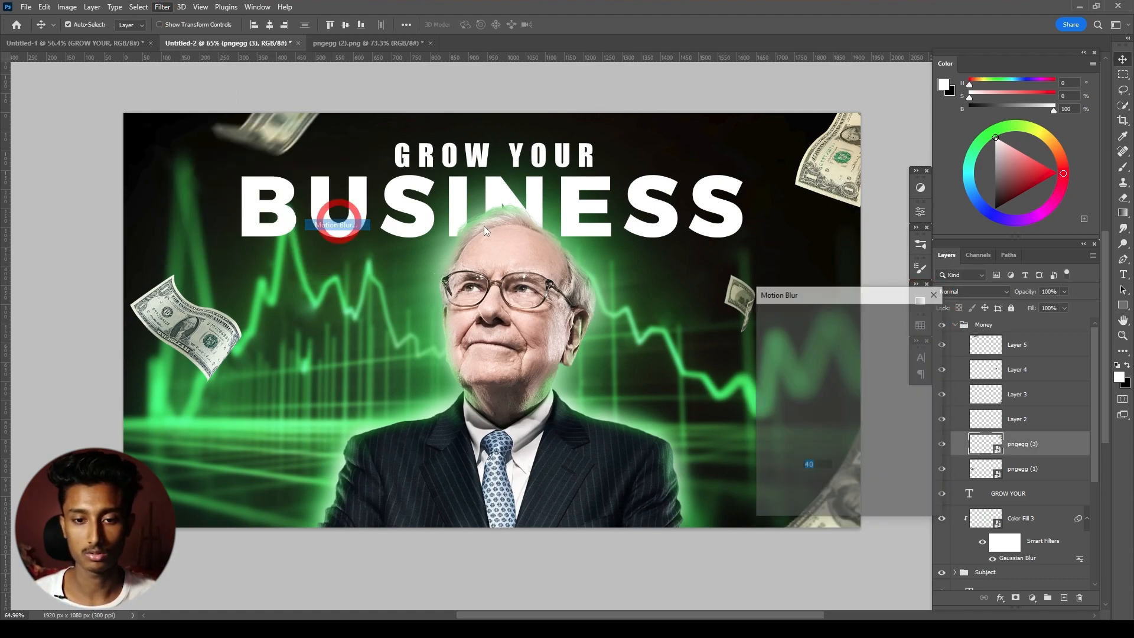
pyautogui.click(864, 467)
pyautogui.press('Return')
# - Enlarge the lower-right bill on Layer 3 to about 116% and move it slightly up into the canvas
pyautogui.click(747, 311)
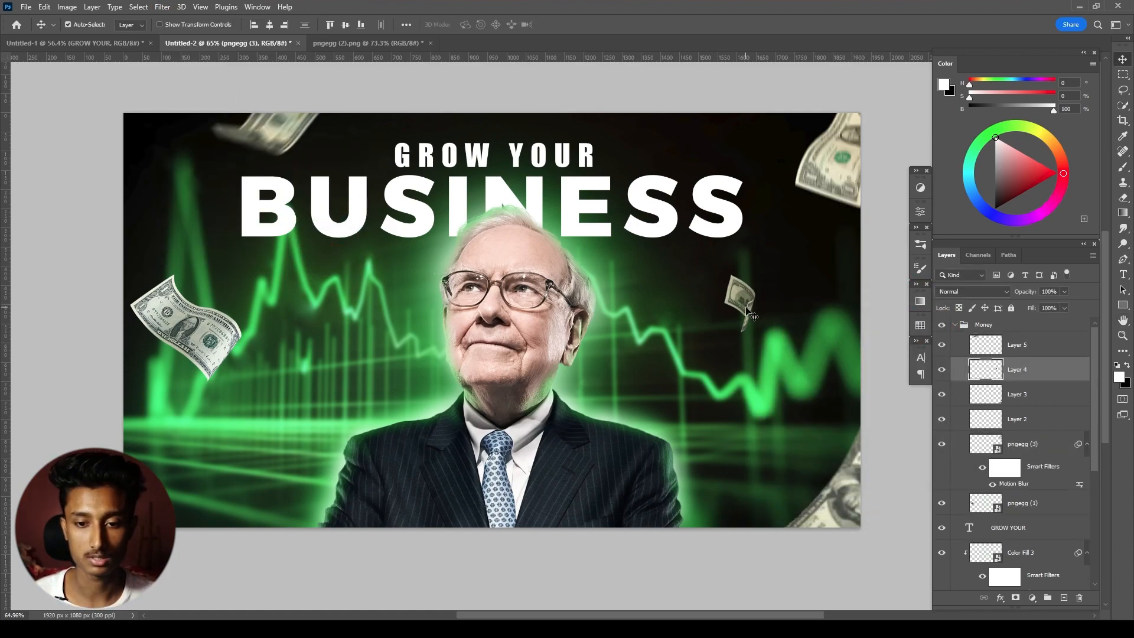
pyautogui.click(849, 498)
pyautogui.hotkey('ctrl', 't')
pyautogui.moveTo(747, 413); pyautogui.dragTo(734, 397)
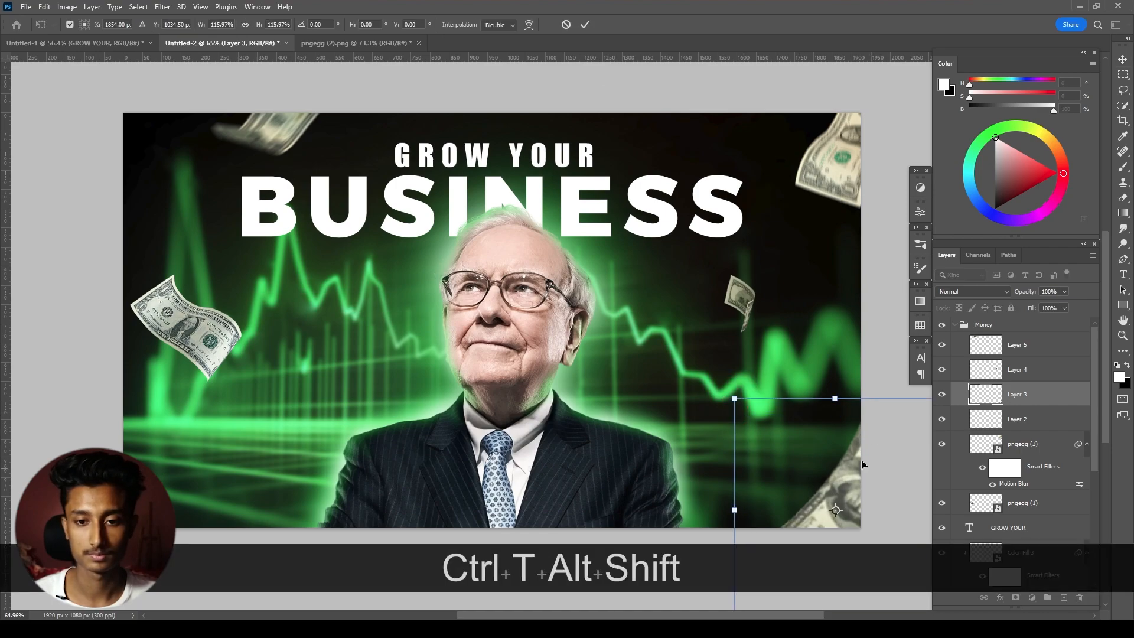
pyautogui.moveTo(874, 465); pyautogui.dragTo(878, 437)
pyautogui.press('Return')
# - Apply a Gaussian Blur with a 2.9-pixel radius to the lower-right bill
pyautogui.click(162, 7)
pyautogui.click(331, 204)
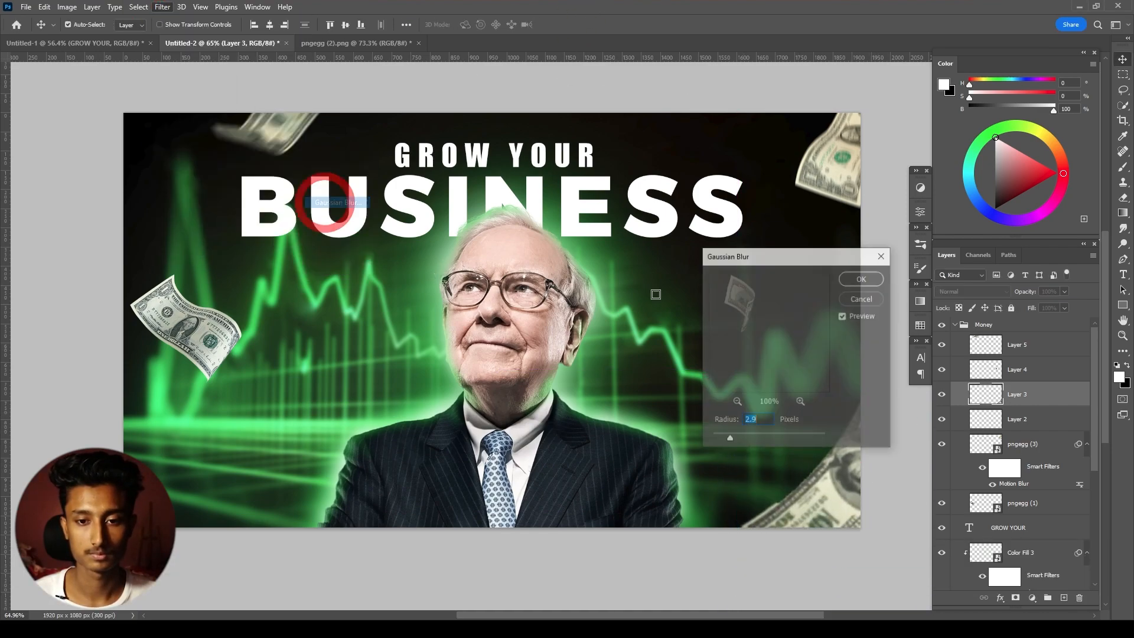
pyautogui.press('Return')
# - Apply a Motion Blur with an adjusted distance to the left dollar bill, pngegg (1)
pyautogui.click(1022, 502)
pyautogui.click(163, 6)
pyautogui.moveTo(177, 149)
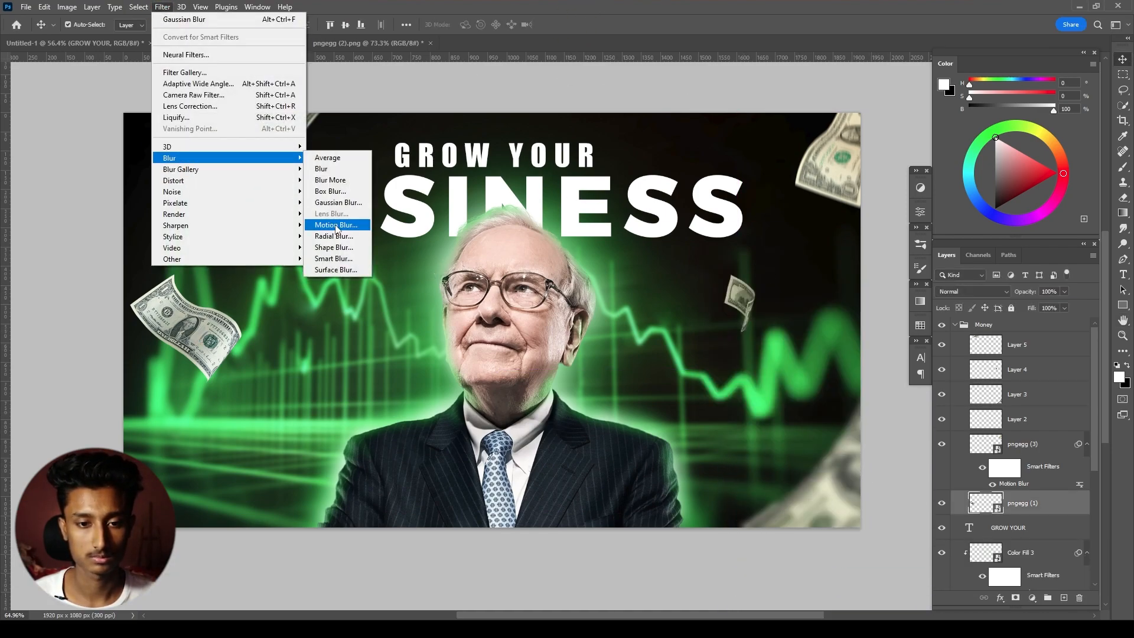
pyautogui.click(339, 229)
pyautogui.moveTo(771, 508); pyautogui.dragTo(775, 511)
pyautogui.click(917, 321)
# - Enlarge the left dollar bill and move it partly off the canvas's left edge
pyautogui.hotkey('ctrl', 't')
pyautogui.press('Return')
pyautogui.moveTo(242, 273); pyautogui.dragTo(266, 250)
pyautogui.moveTo(221, 303); pyautogui.dragTo(194, 294)
pyautogui.press('Return')
# - Place the Bitcoin-Logo image and move its layer to the top of the stack, above the collapsed Money group
pyautogui.keyDown('ctrl'); pyautogui.keyDown('alt'); pyautogui.click(544, 225); pyautogui.keyUp('alt'); pyautogui.keyUp('ctrl')
pyautogui.keyDown('ctrl'); pyautogui.keyDown('alt'); pyautogui.click(545, 225); pyautogui.keyUp('alt'); pyautogui.keyUp('ctrl')
pyautogui.keyDown('ctrl'); pyautogui.click(545, 225); pyautogui.keyUp('ctrl')
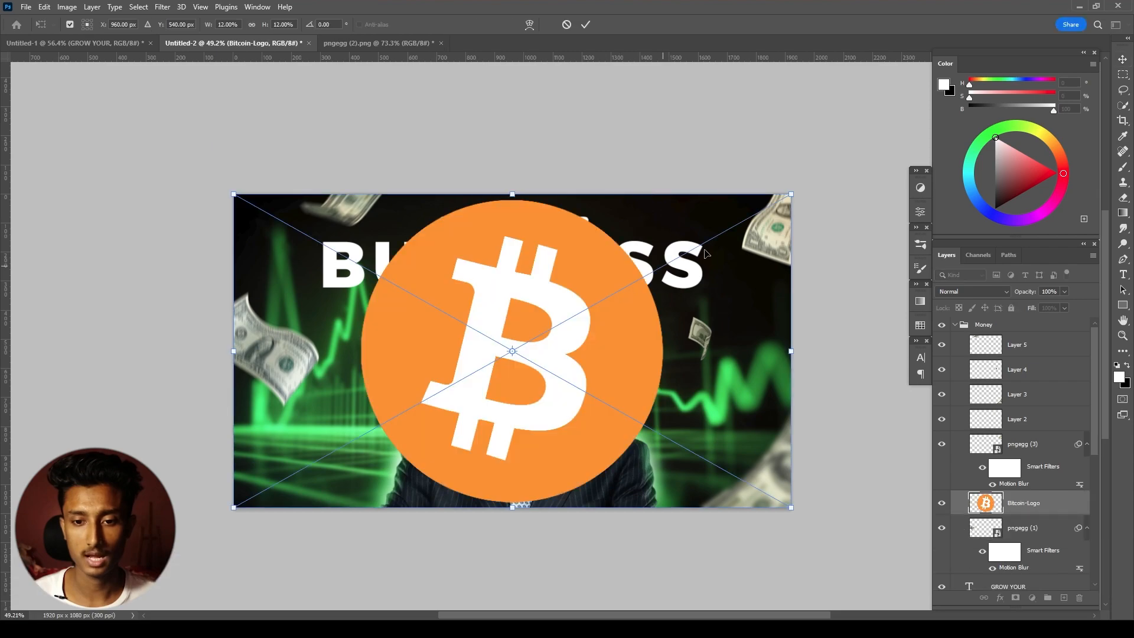
pyautogui.moveTo(1028, 503); pyautogui.dragTo(1041, 322)
pyautogui.click(955, 349)
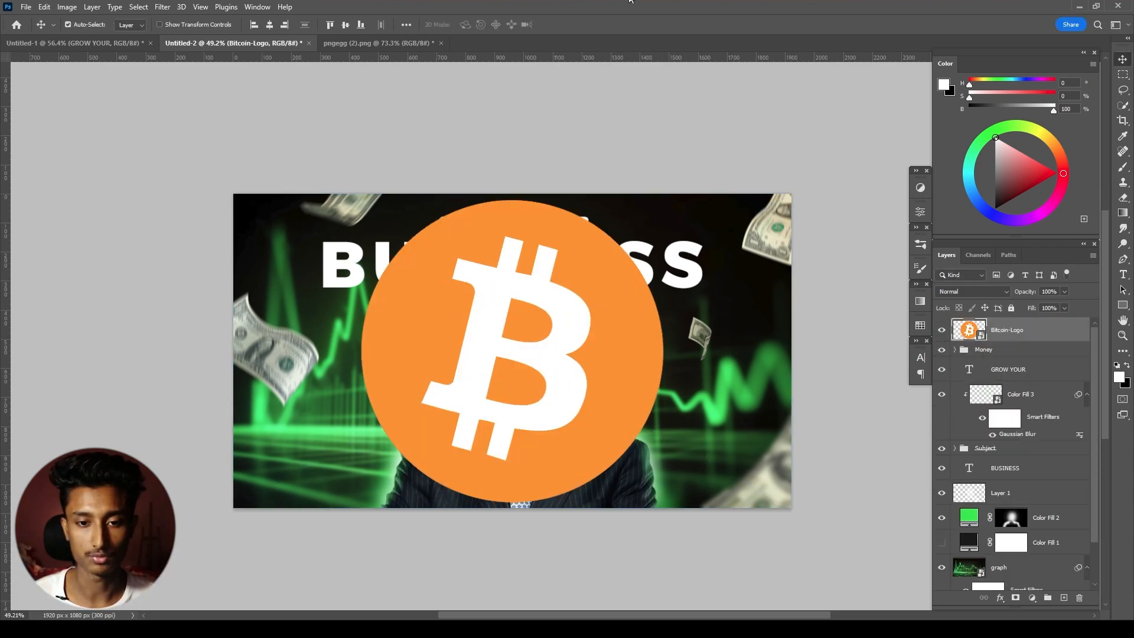
# - Scale down and rotate the Bitcoin logo, and position it partly off the canvas's right edge below the upper-right bill
pyautogui.hotkey('ctrl', 't')
pyautogui.moveTo(744, 220); pyautogui.dragTo(592, 306)
pyautogui.moveTo(576, 349); pyautogui.dragTo(735, 247)
pyautogui.moveTo(762, 198); pyautogui.dragTo(707, 154)
pyautogui.moveTo(682, 261); pyautogui.dragTo(659, 374)
pyautogui.moveTo(681, 274); pyautogui.dragTo(671, 308)
pyautogui.hotkey('ctrl', 'z')
pyautogui.moveTo(656, 372); pyautogui.dragTo(780, 338)
pyautogui.moveTo(792, 268); pyautogui.dragTo(801, 253)
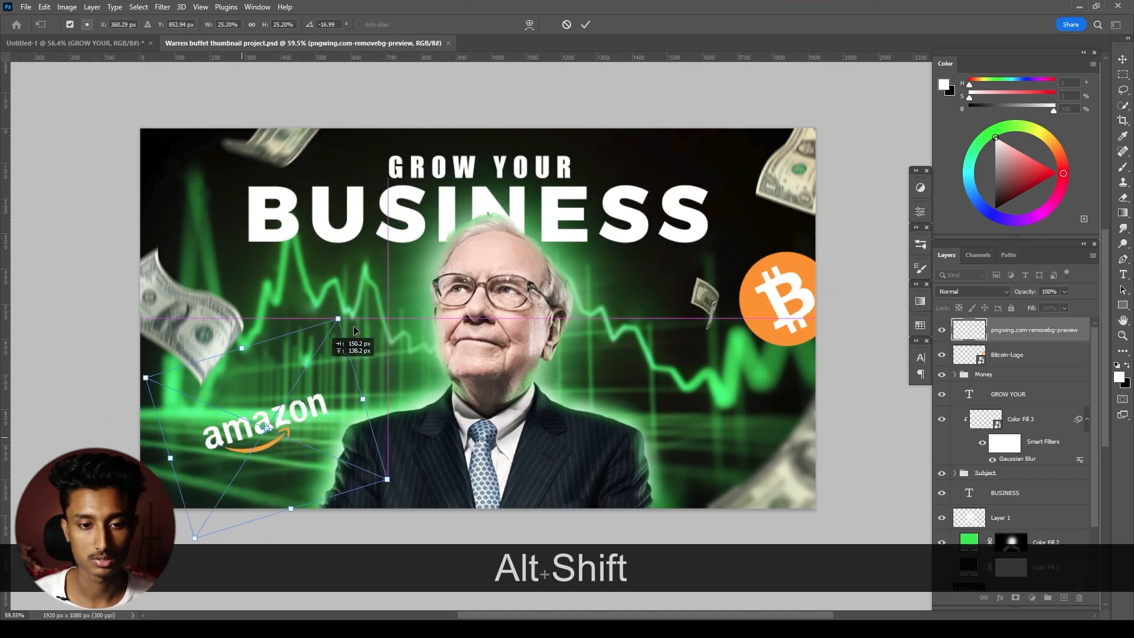
pyautogui.moveTo(354, 325); pyautogui.dragTo(626, 27)
pyautogui.press('Return')
pyautogui.scroll(-2, 636, 213)
pyautogui.moveTo(745, 301)
pyautogui.mouseDown()
pyautogui.moveTo(401, 352)
pyautogui.moveTo(427, 360)
pyautogui.moveTo(329, 434)
pyautogui.moveTo(448, 349)
pyautogui.moveTo(749, 290)
pyautogui.mouseUp()
# - Scale the white Amazon logo to about 19%, rotate it about 28°, and place it in the canvas's lower-left corner
pyautogui.moveTo(684, 160); pyautogui.dragTo(380, 369)
pyautogui.hotkey('ctrl', 'z')
pyautogui.click(654, 179)
pyautogui.hotkey('ctrl', 't')
pyautogui.moveTo(437, 306); pyautogui.dragTo(415, 342)
pyautogui.moveTo(362, 384); pyautogui.dragTo(290, 391)
pyautogui.moveTo(388, 341); pyautogui.dragTo(412, 401)
pyautogui.moveTo(304, 395); pyautogui.dragTo(317, 402)
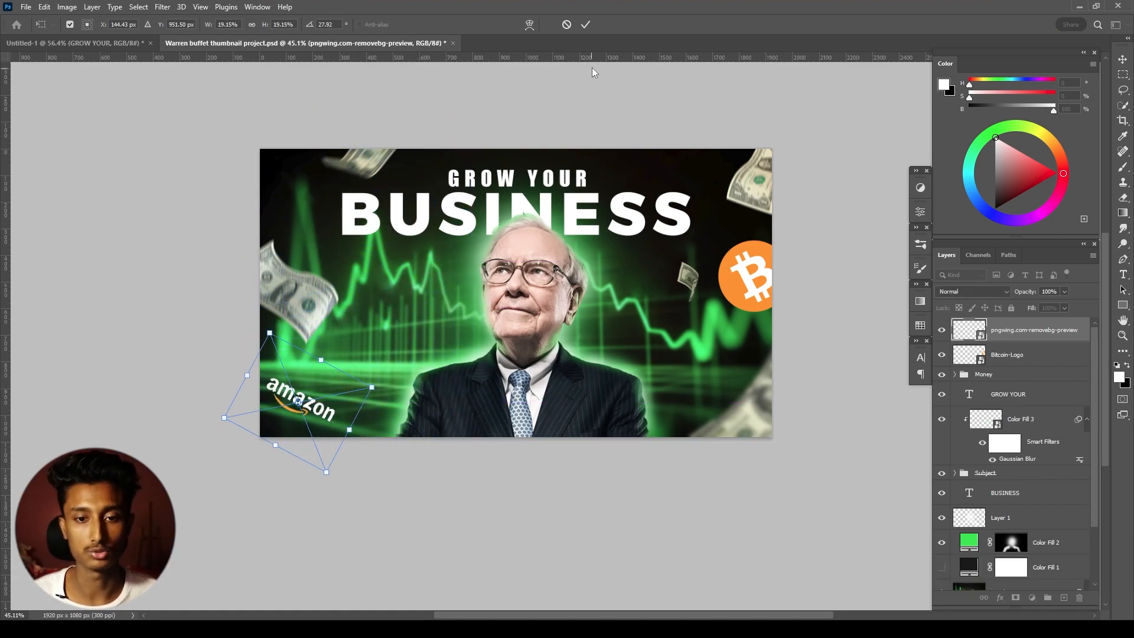
pyautogui.click(586, 25)
# - Try to move the Amazon logo up from the lower-left corner onto the graph
pyautogui.moveTo(578, 107); pyautogui.dragTo(628, 246)
pyautogui.click(611, 118)
pyautogui.press('KP_4')
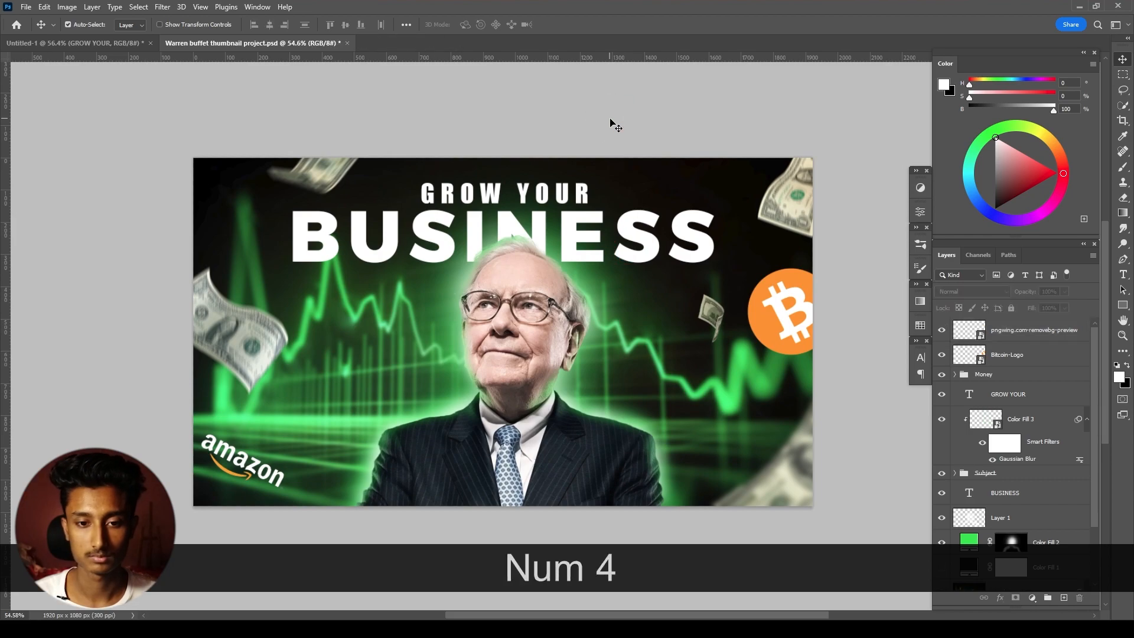
pyautogui.moveTo(244, 463); pyautogui.dragTo(359, 370)
pyautogui.hotkey('ctrl', 'z')
# - Move the Amazon logo above BUSINESS, to the right of GROW YOUR, scale it down and rotate it to nearly level
pyautogui.scroll(2, 827, 390)
pyautogui.click(1020, 329)
pyautogui.hotkey('ctrl', 't')
pyautogui.moveTo(278, 514); pyautogui.dragTo(673, 195)
pyautogui.moveTo(634, 232); pyautogui.dragTo(676, 238)
pyautogui.moveTo(701, 263); pyautogui.dragTo(666, 236)
pyautogui.click(585, 25)
# - Move the Bitcoin logo lower along the canvas's right edge and save the project
pyautogui.scroll(2, 630, 264)
pyautogui.moveTo(834, 400); pyautogui.dragTo(841, 470)
pyautogui.scroll(-2, 651, 349)
pyautogui.moveTo(650, 349); pyautogui.dragTo(647, 264)
pyautogui.hotkey('ctrl', 's')
pyautogui.moveTo(747, 119); pyautogui.dragTo(748, 144)
pyautogui.click(1014, 328)
pyautogui.click(162, 9)
pyautogui.moveTo(190, 159)
pyautogui.click(364, 203)
pyautogui.press('Escape')
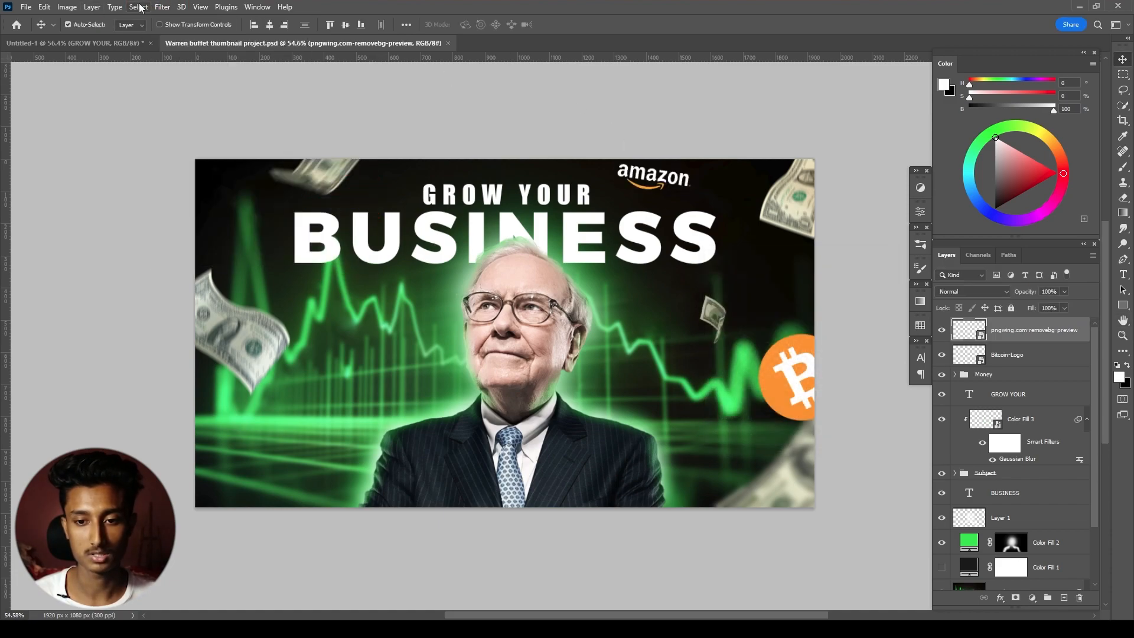
# - Apply a Motion Blur to the Amazon logo at an angle of -3° with a distance of 15 pixels
pyautogui.click(162, 7)
pyautogui.click(341, 221)
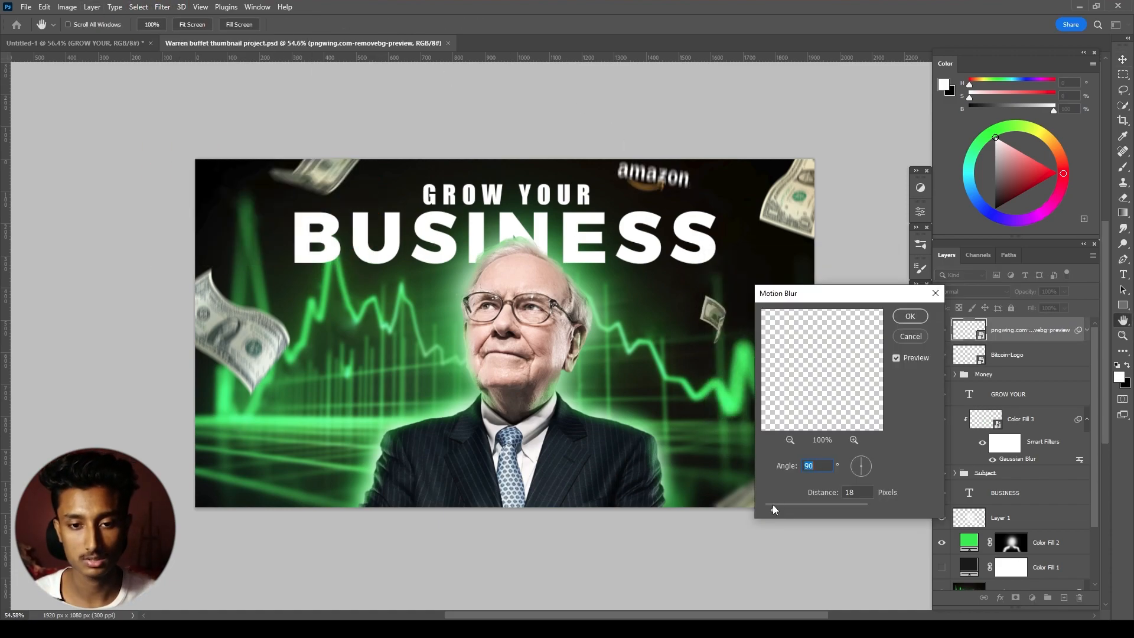
pyautogui.moveTo(870, 471); pyautogui.dragTo(871, 467)
pyautogui.moveTo(775, 509); pyautogui.dragTo(772, 509)
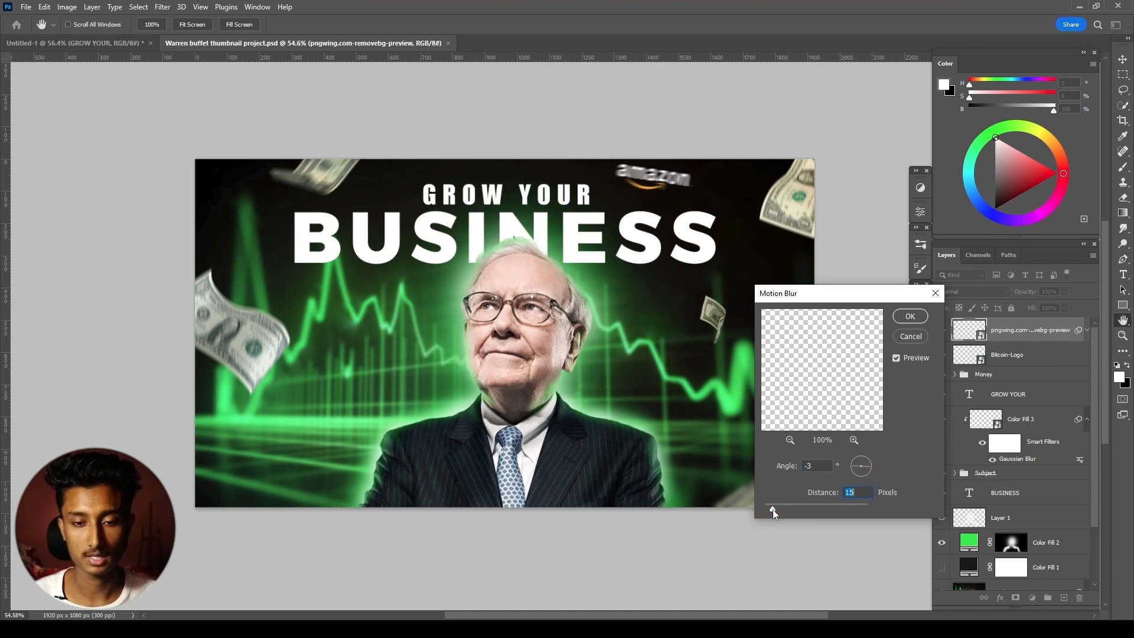
pyautogui.click(910, 317)
# - Edit the Amazon logo's Motion Blur filter, adjusting its angle and reducing its distance for a weaker blur
pyautogui.scroll(1, 674, 324)
pyautogui.doubleClick(993, 370)
pyautogui.click(862, 474)
pyautogui.click(859, 476)
pyautogui.moveTo(776, 509); pyautogui.dragTo(770, 509)
pyautogui.click(901, 319)
# - Scale the Bitcoin logo to about 3.19% and move it slightly higher along the canvas's right edge
pyautogui.click(813, 384)
pyautogui.hotkey('ctrl', 't')
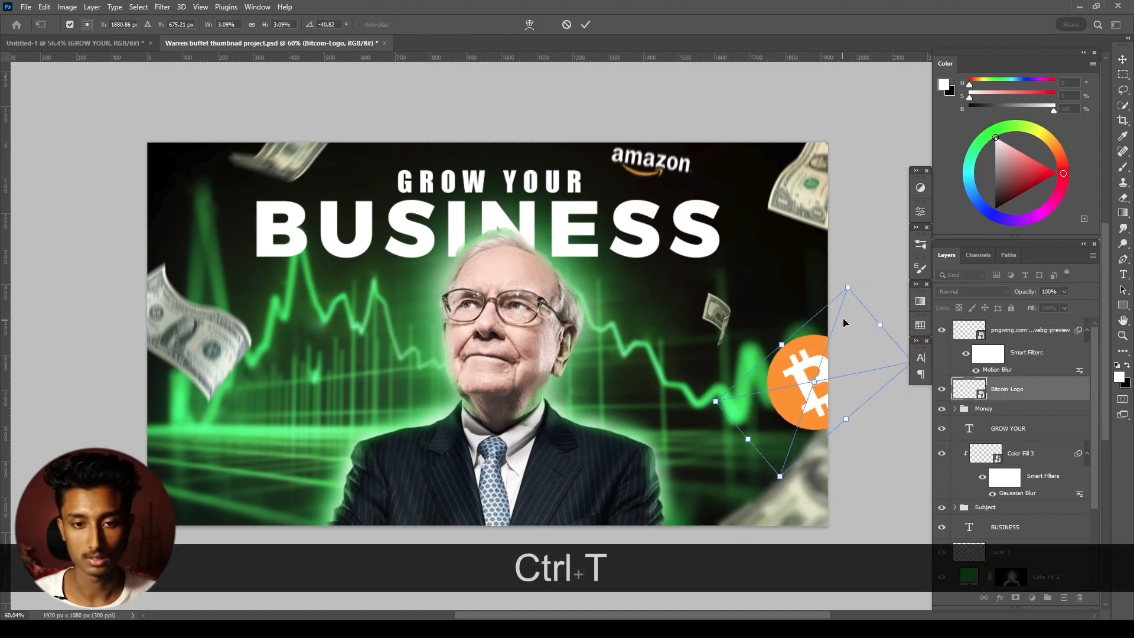
pyautogui.moveTo(856, 288); pyautogui.dragTo(854, 282)
pyautogui.moveTo(817, 367); pyautogui.dragTo(816, 353)
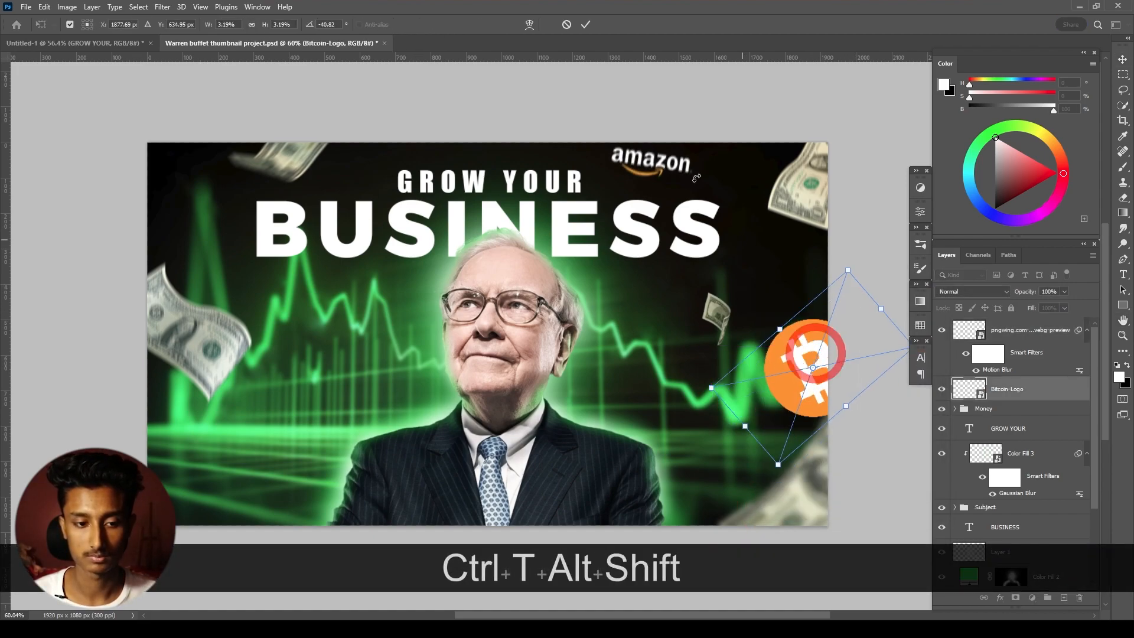
pyautogui.click(587, 25)
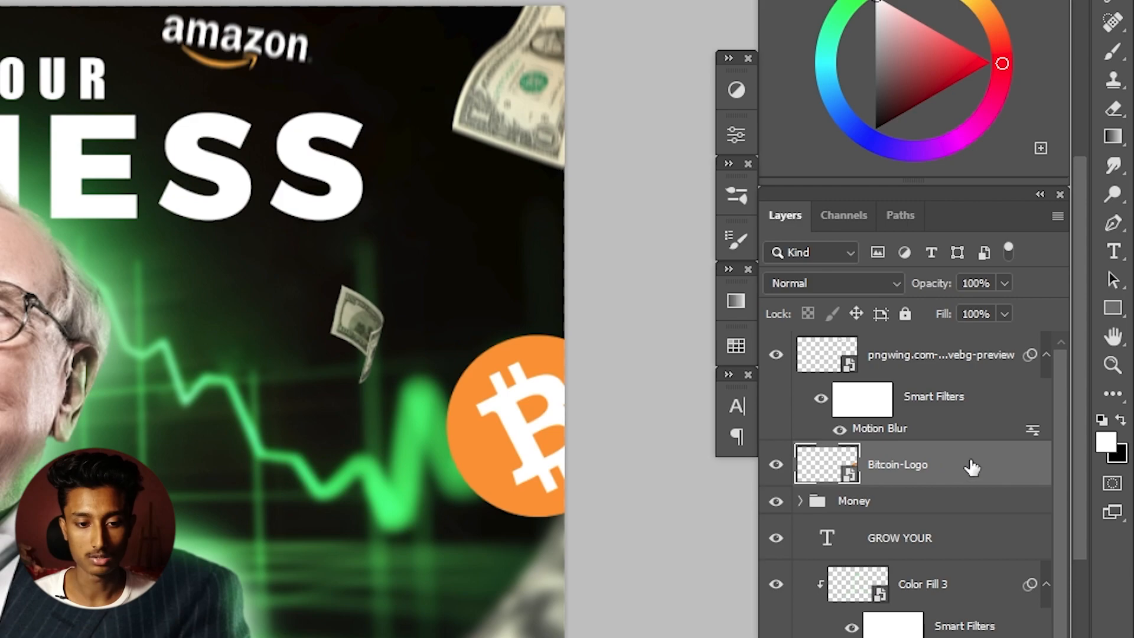
# - Add an Outer Glow effect to the Bitcoin logo in a saturated light green
pyautogui.doubleClick(936, 466)
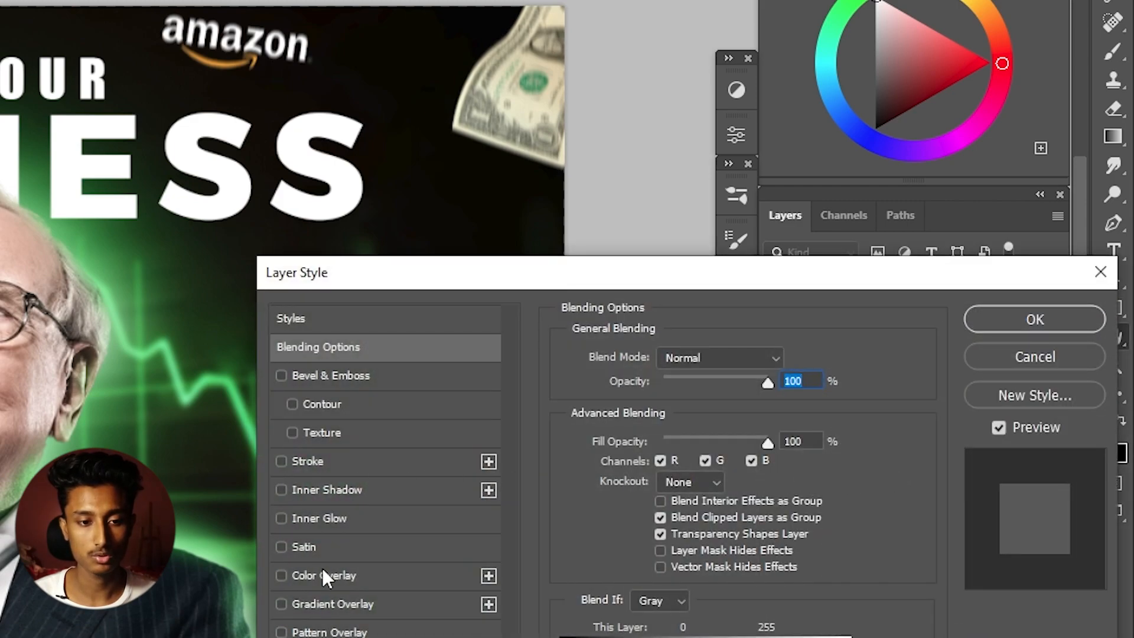
pyautogui.moveTo(414, 273); pyautogui.dragTo(0, 126)
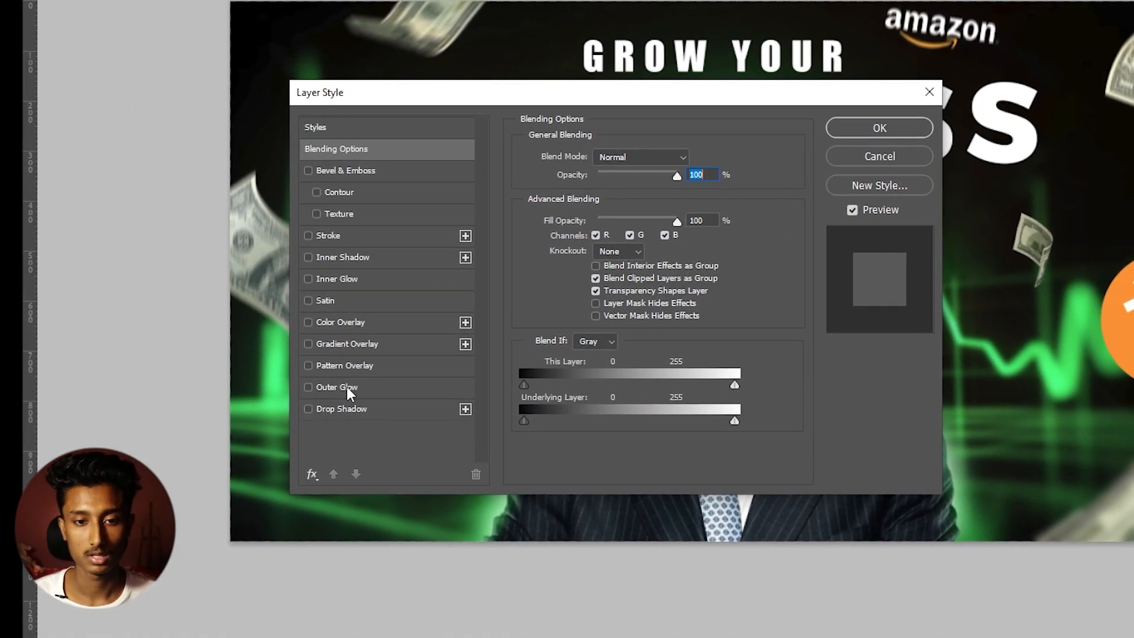
pyautogui.click(346, 388)
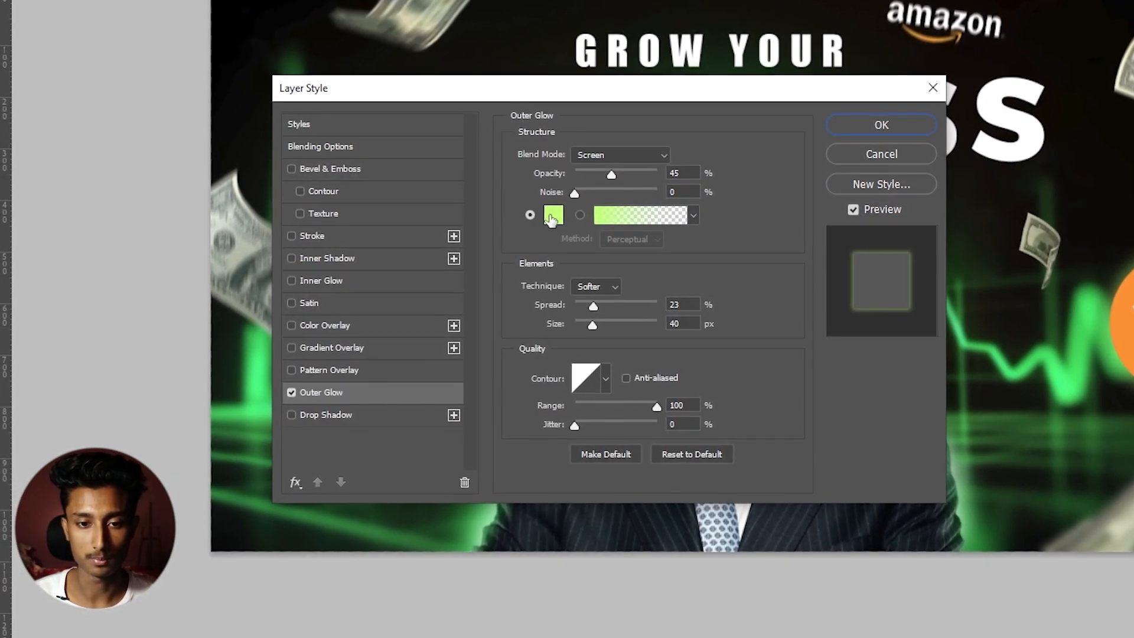
pyautogui.click(559, 216)
pyautogui.press('Return')
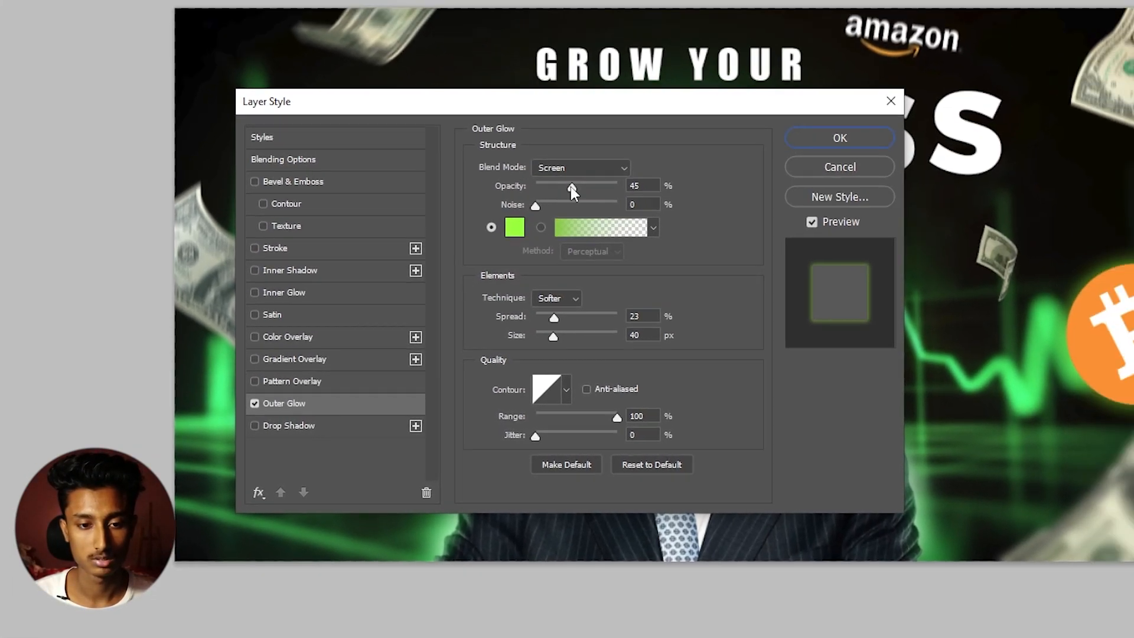
# - Set the Bitcoin logo's Outer Glow to 65% opacity, 19% spread, 111 px size and 66% range
pyautogui.moveTo(570, 186); pyautogui.dragTo(588, 187)
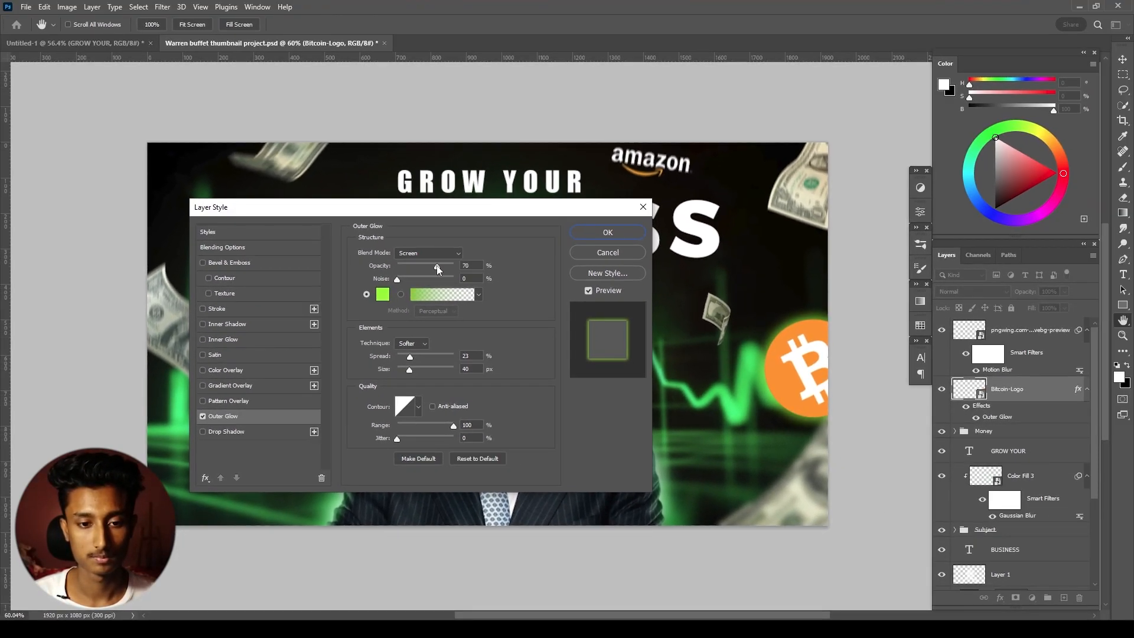
pyautogui.moveTo(413, 356)
pyautogui.mouseDown()
pyautogui.moveTo(427, 358)
pyautogui.moveTo(408, 365)
pyautogui.moveTo(424, 370)
pyautogui.mouseUp()
pyautogui.click(408, 362)
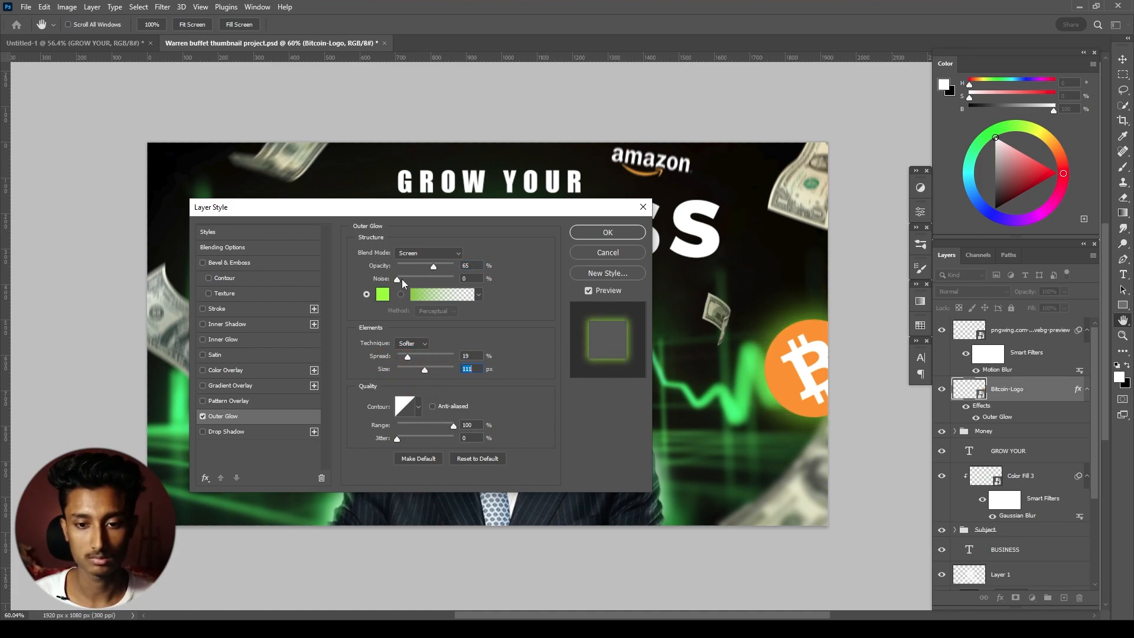
pyautogui.moveTo(441, 424); pyautogui.dragTo(438, 426)
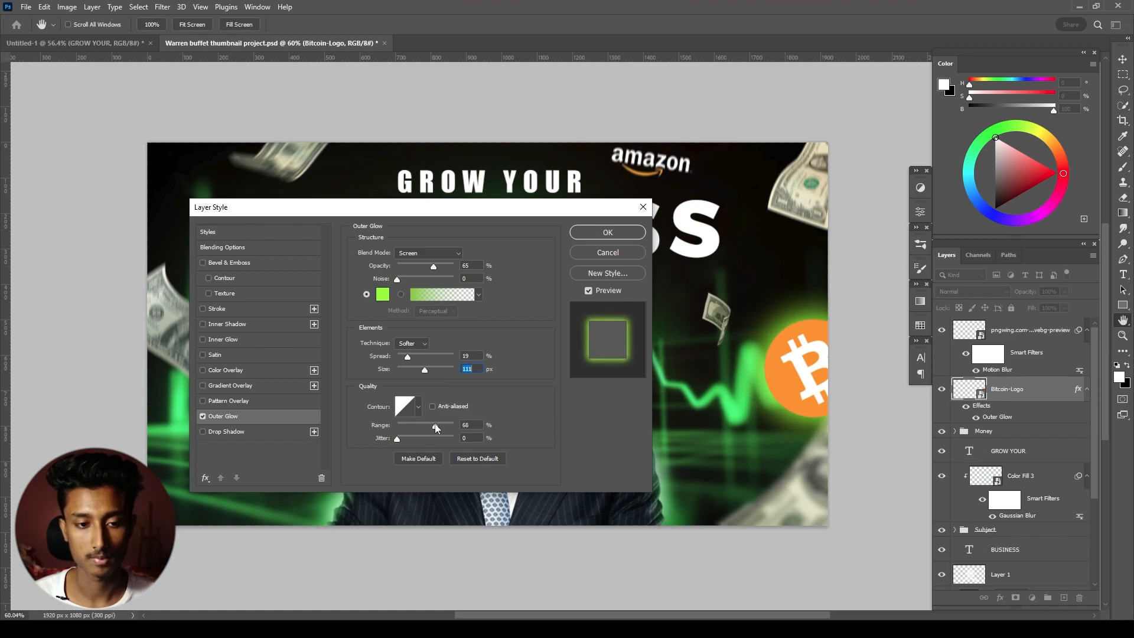
pyautogui.click(434, 423)
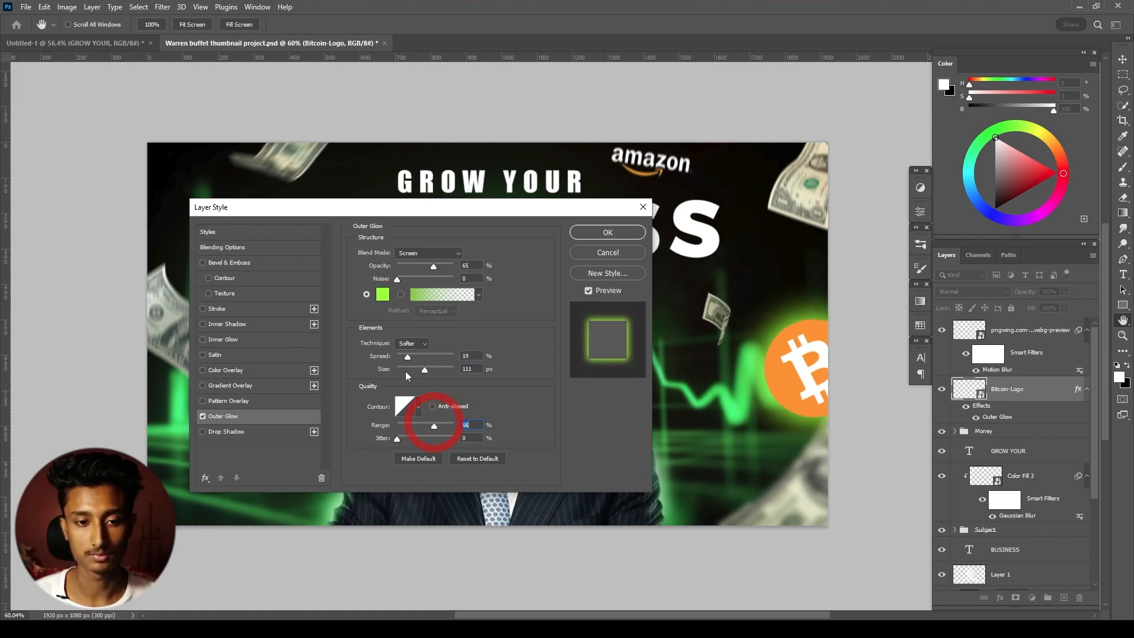
# - Add an Inner Glow effect to the Bitcoin logo and make its colour orange
pyautogui.click(224, 340)
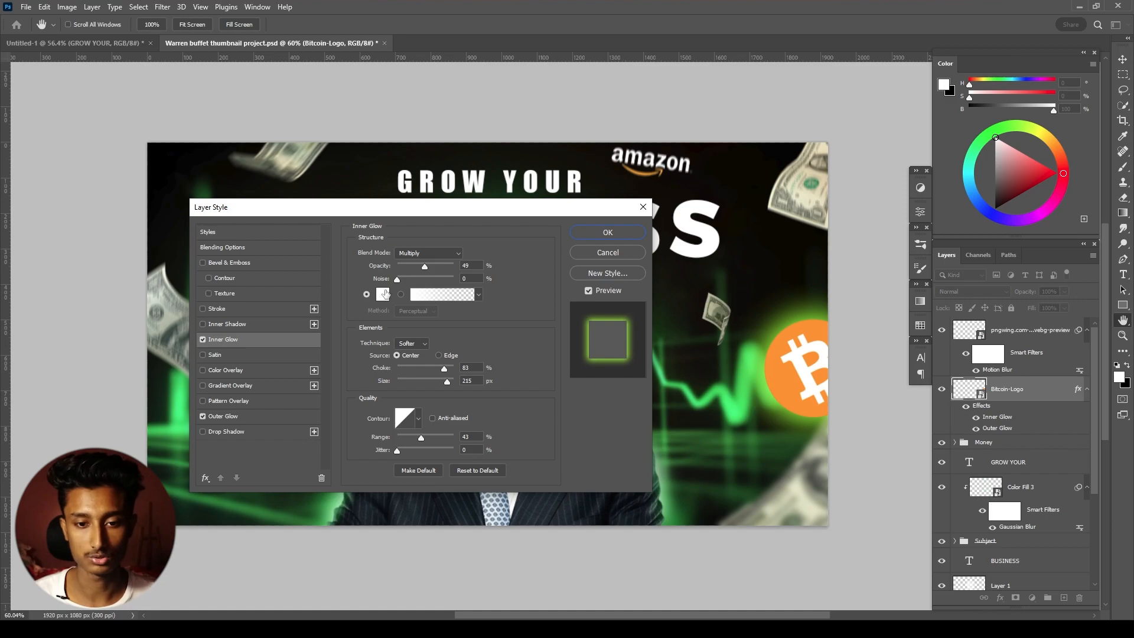
pyautogui.click(384, 294)
pyautogui.click(904, 392)
pyautogui.moveTo(937, 457); pyautogui.dragTo(937, 449)
pyautogui.click(1041, 304)
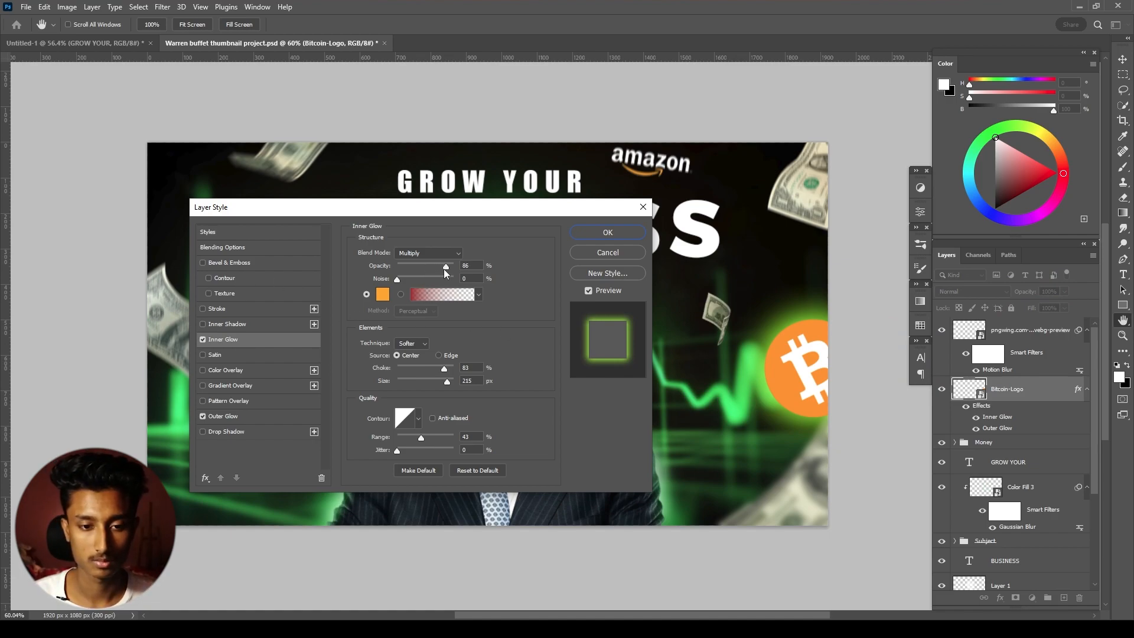
# - Set the Bitcoin logo's Inner Glow to 56% opacity, 81% choke, 177 px size and 35% range
pyautogui.moveTo(430, 271); pyautogui.dragTo(428, 271)
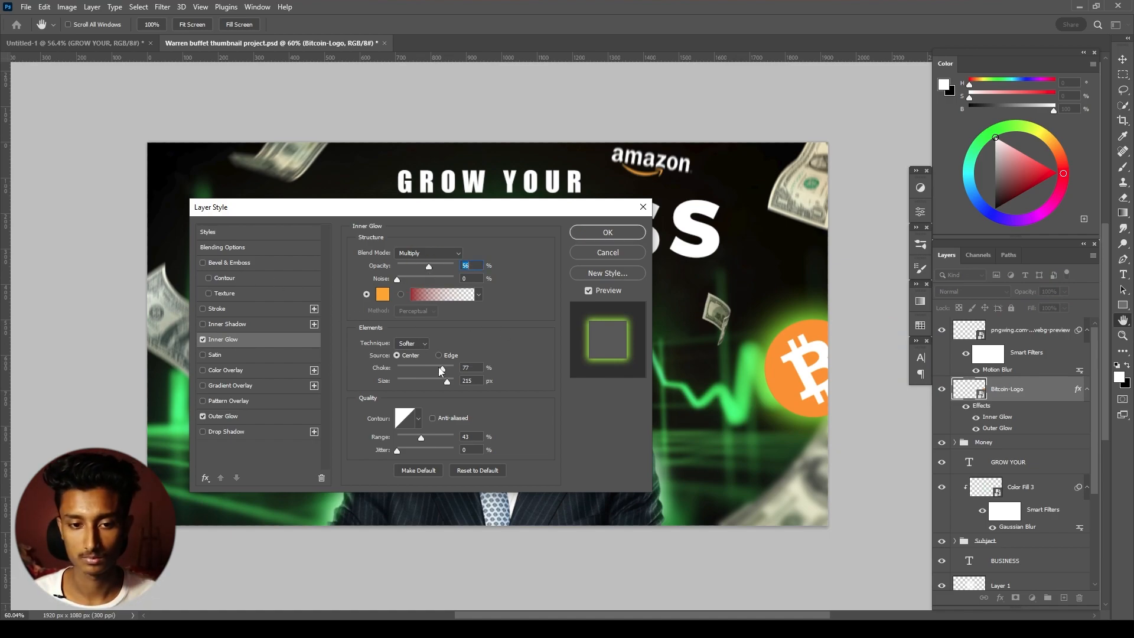
pyautogui.click(444, 367)
pyautogui.moveTo(444, 384); pyautogui.dragTo(442, 384)
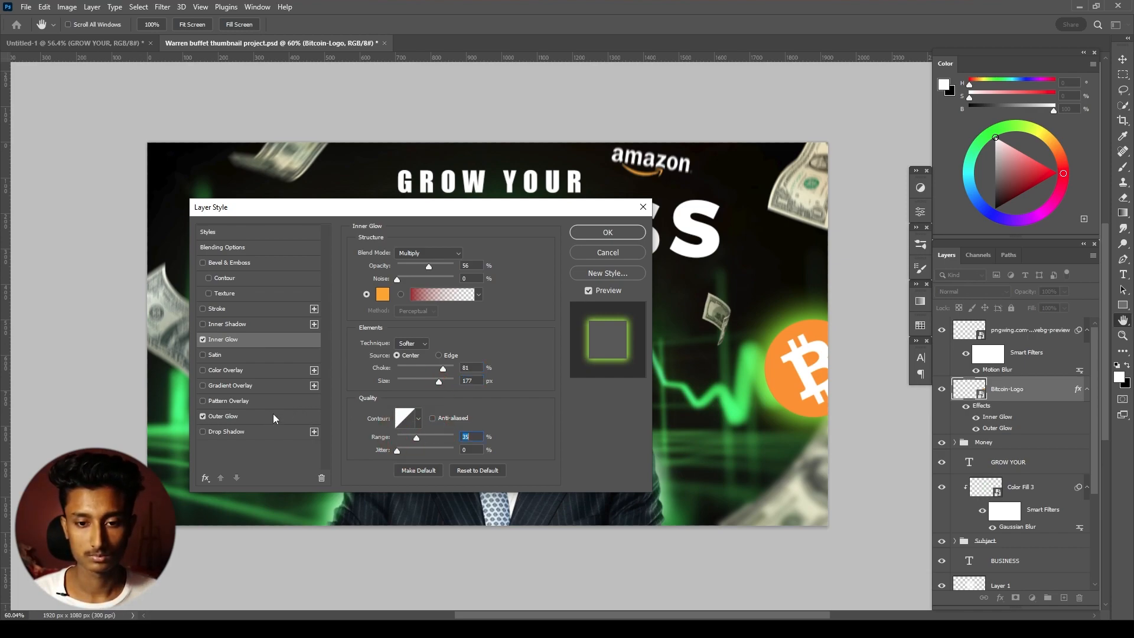
# - Raise the Bitcoin logo's Outer Glow opacity to 81%, adjust its spread and size, and apply the layer style
pyautogui.click(242, 417)
pyautogui.moveTo(434, 268)
pyautogui.mouseDown()
pyautogui.moveTo(424, 268)
pyautogui.moveTo(452, 270)
pyautogui.moveTo(443, 270)
pyautogui.mouseUp()
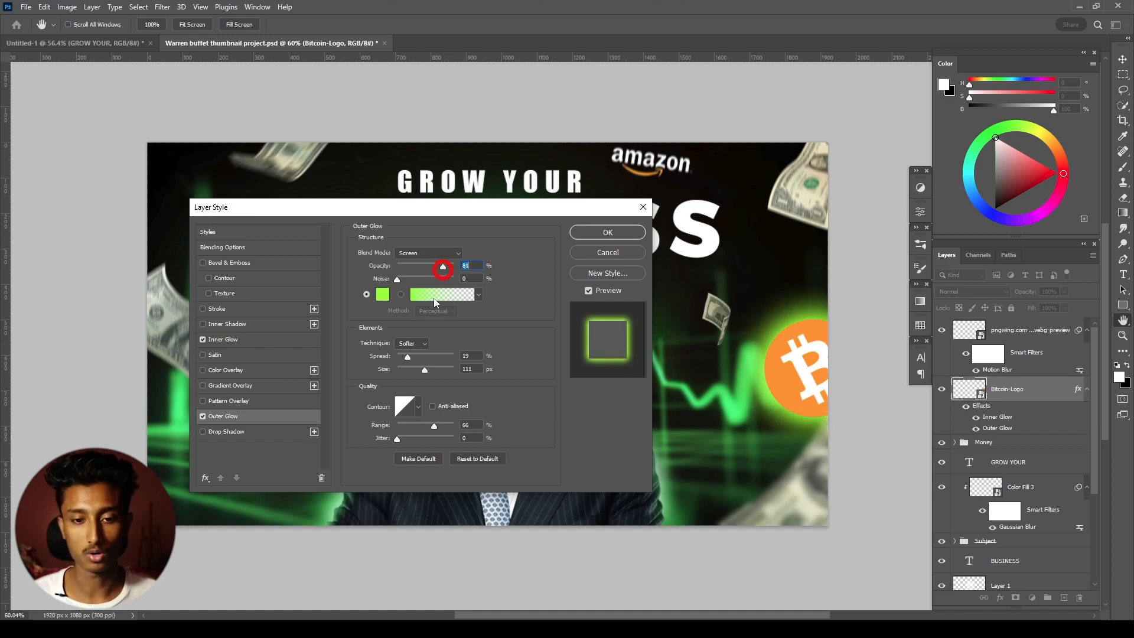
pyautogui.moveTo(405, 358); pyautogui.dragTo(417, 368)
pyautogui.click(606, 230)
# - Move the Bitcoin logo to the canvas's lower-left area beside the portrait and rotate it to about -33°
pyautogui.moveTo(761, 385); pyautogui.dragTo(730, 348)
pyautogui.moveTo(802, 404); pyautogui.dragTo(337, 517)
pyautogui.click(872, 280)
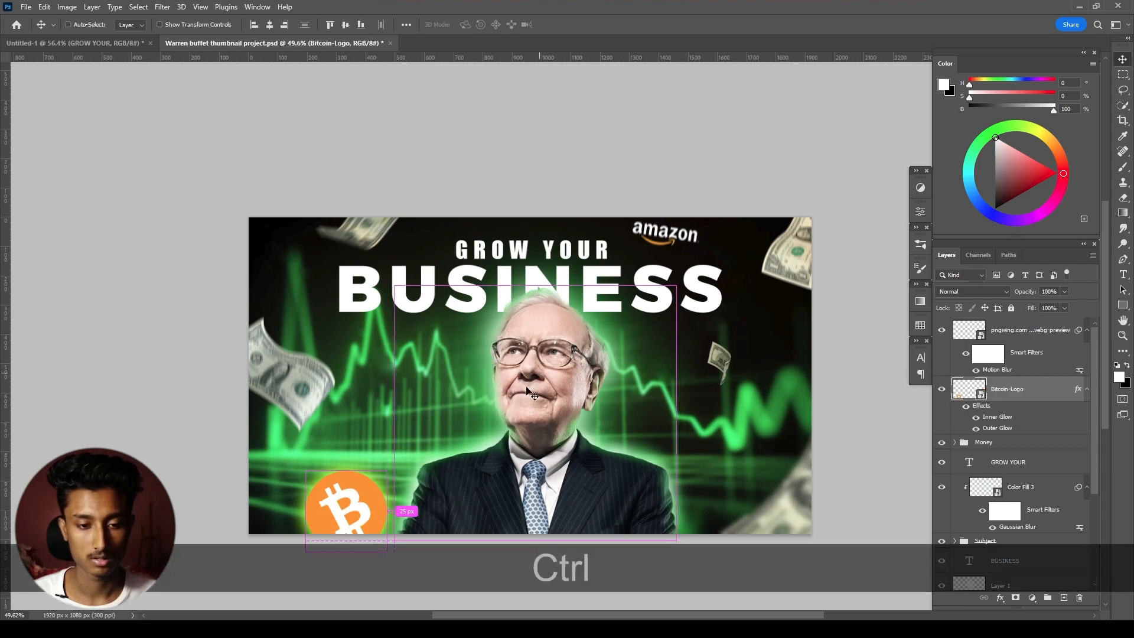
pyautogui.hotkey('ctrl', 't')
pyautogui.moveTo(430, 490); pyautogui.dragTo(398, 439)
pyautogui.moveTo(342, 490); pyautogui.dragTo(312, 485)
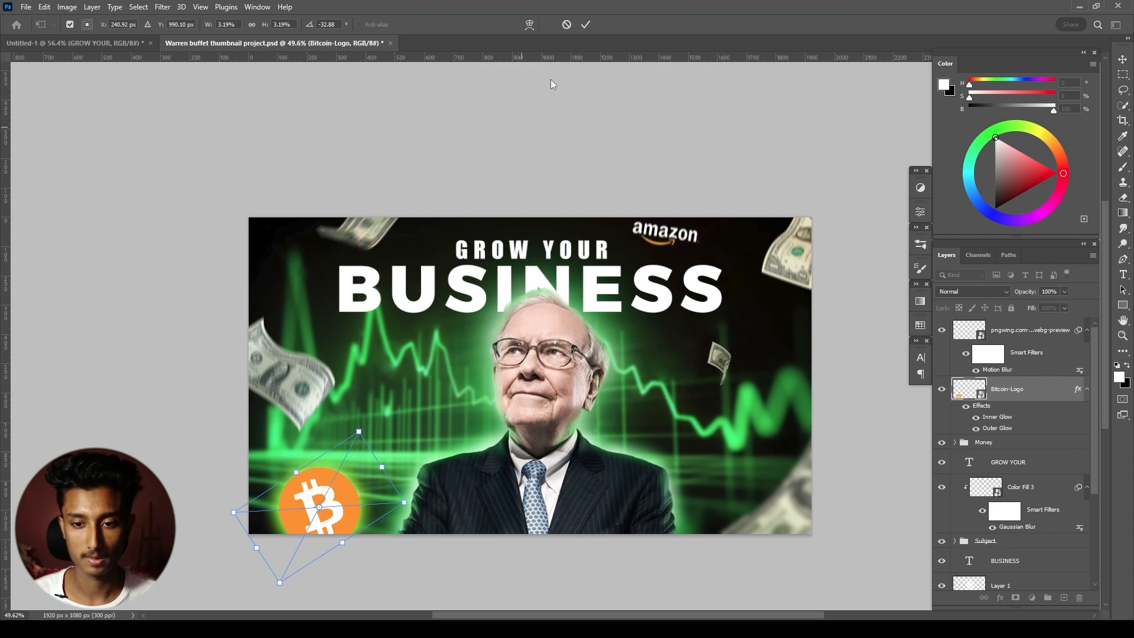
pyautogui.click(586, 25)
# - Group the Amazon and Bitcoin logo layers and name the group "other elements"
pyautogui.moveTo(695, 359); pyautogui.dragTo(689, 336)
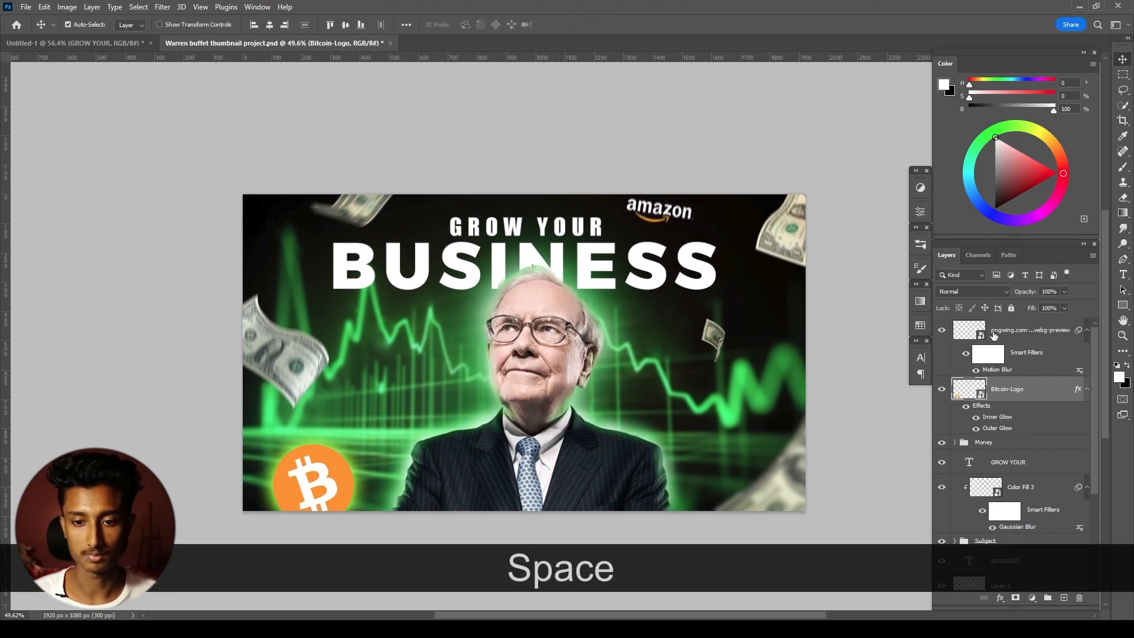
pyautogui.click(1003, 336)
pyautogui.keyDown('shift'); pyautogui.click(1018, 390); pyautogui.keyUp('shift')
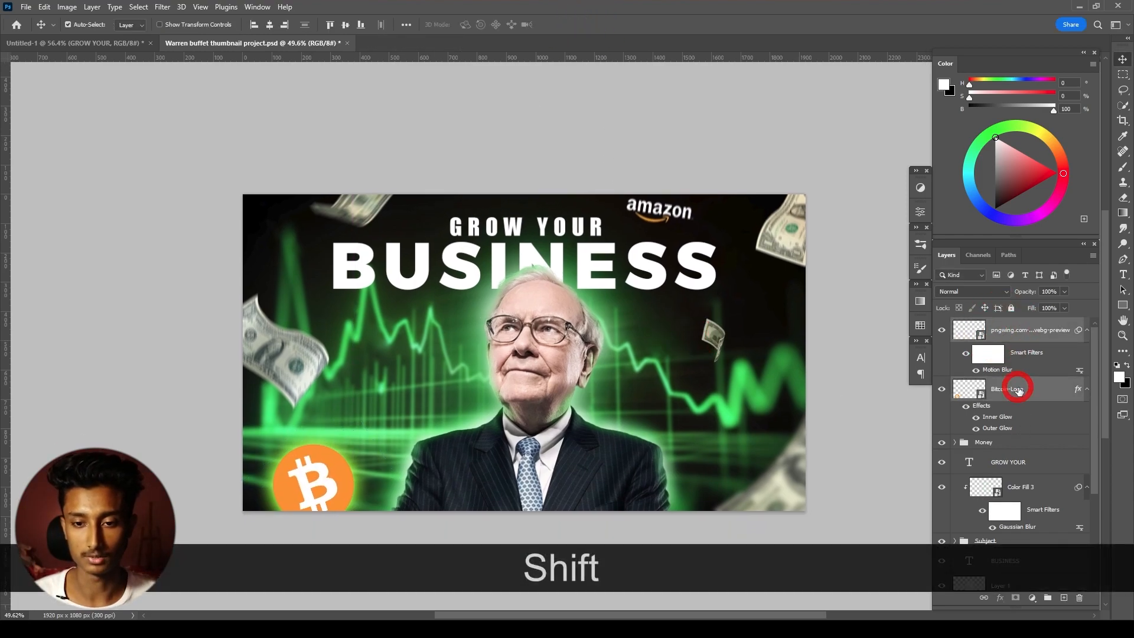
pyautogui.hotkey('ctrl', 'g')
pyautogui.press('o')
pyautogui.press('t')
pyautogui.press('h')
pyautogui.press('e')
pyautogui.press('r')
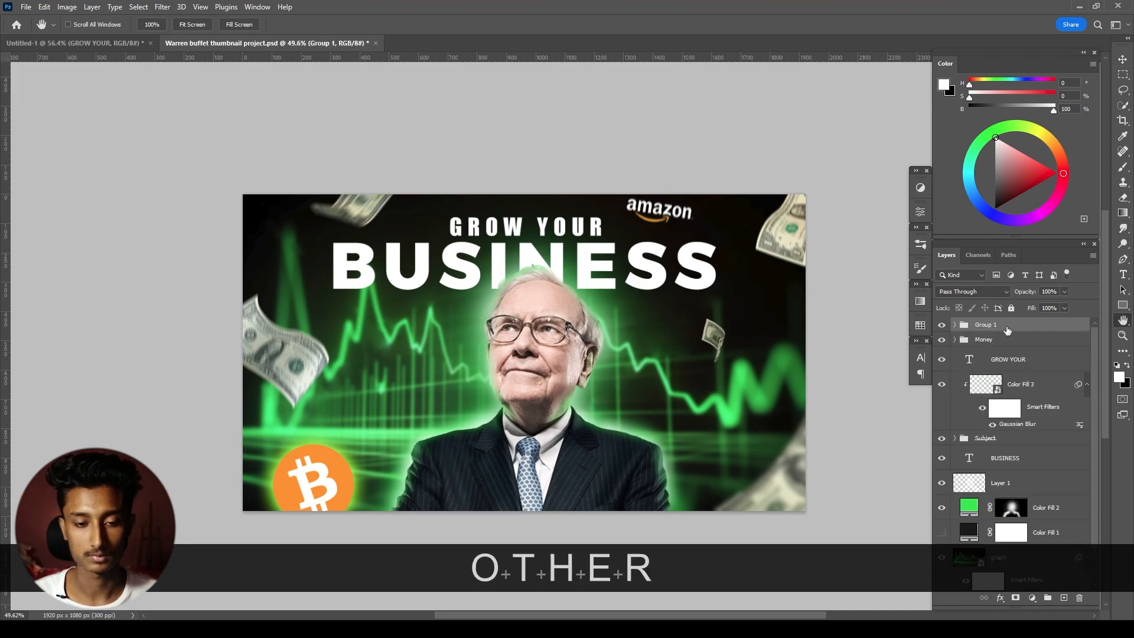
pyautogui.write('other elem')
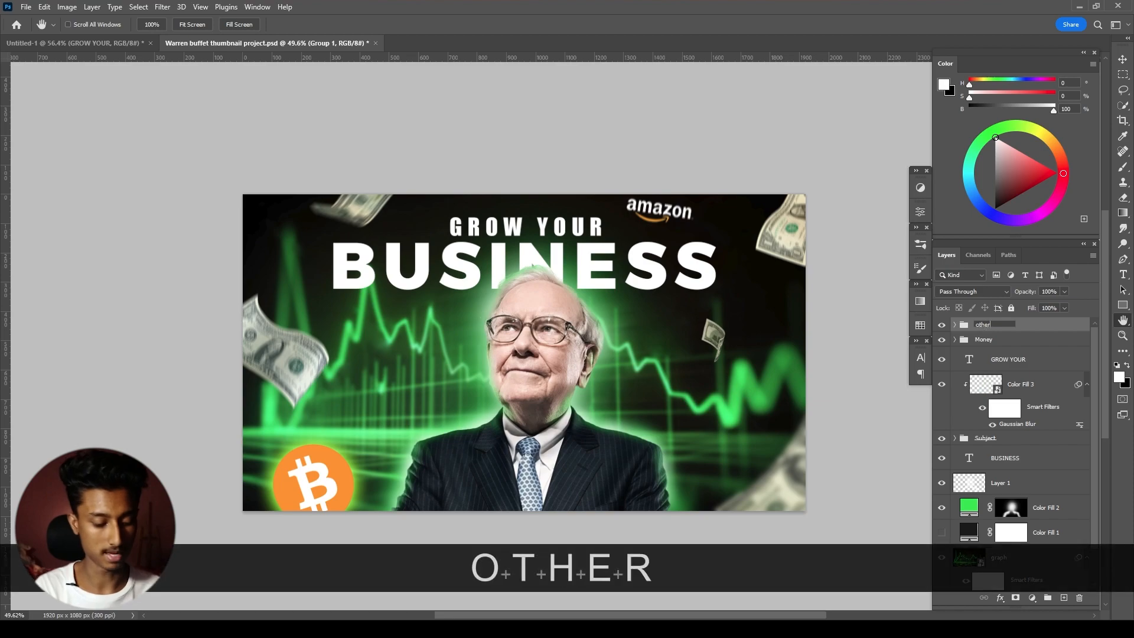
pyautogui.write('nts')
pyautogui.press('BackSpace')
pyautogui.press('BackSpace')
pyautogui.write('e')
pyautogui.press('BackSpace')
pyautogui.press('BackSpace')
pyautogui.write('ents')
pyautogui.press('Return')
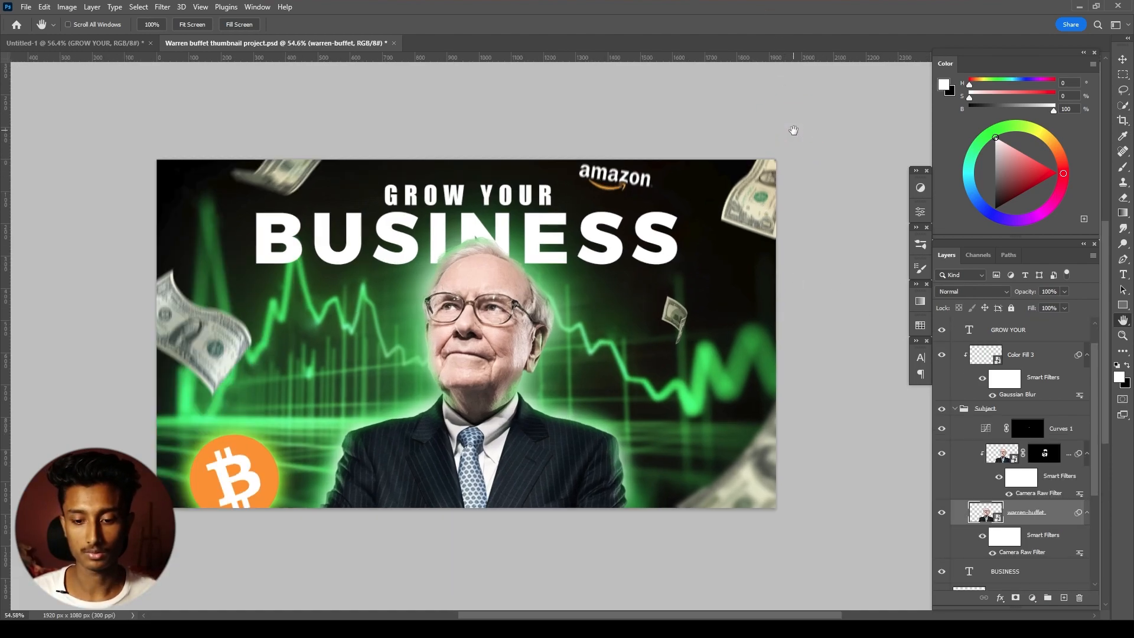
# - Create a new layer directly above the BUSINESS text and clip it to that text
pyautogui.press('KP_2')
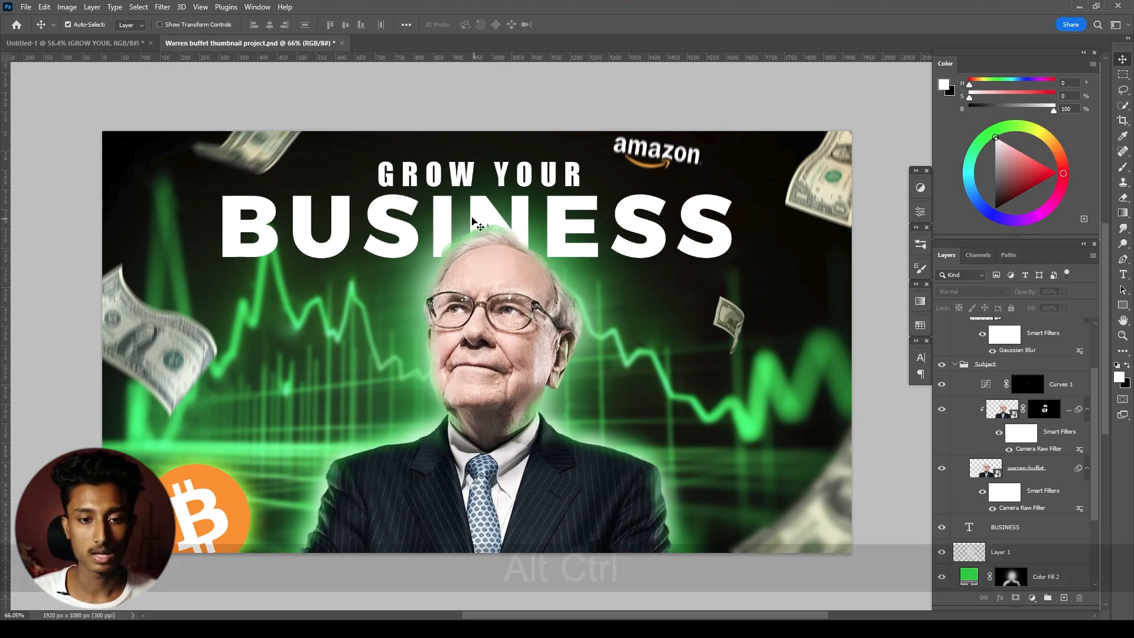
pyautogui.scroll(5, 519, 224)
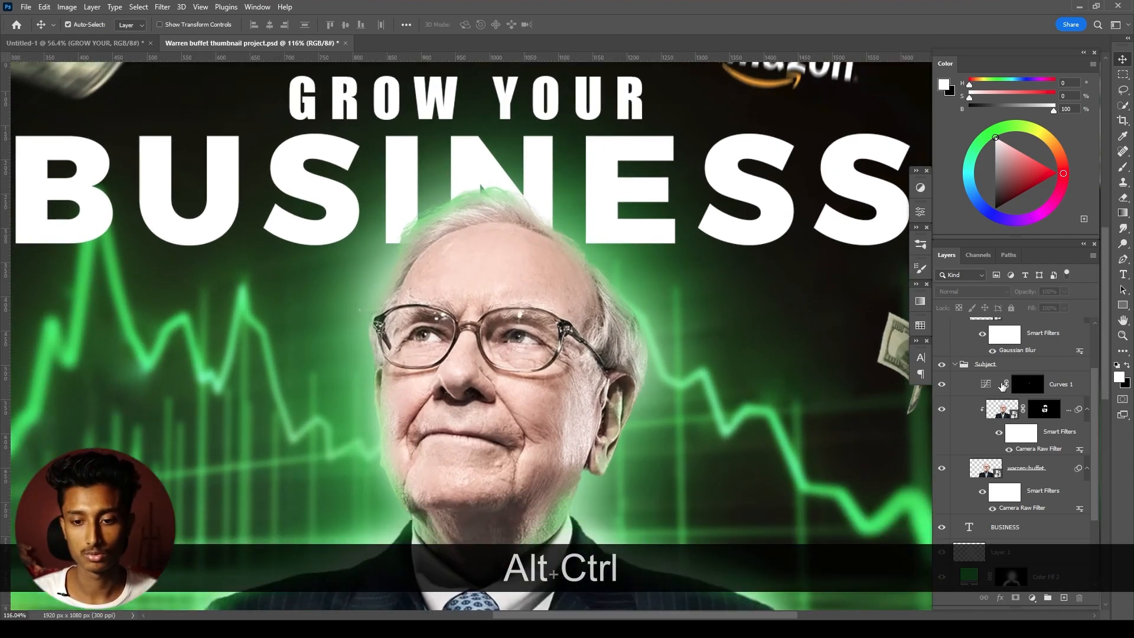
pyautogui.click(994, 535)
pyautogui.hotkey('ctrl', 'alt', 'shift', 'n')
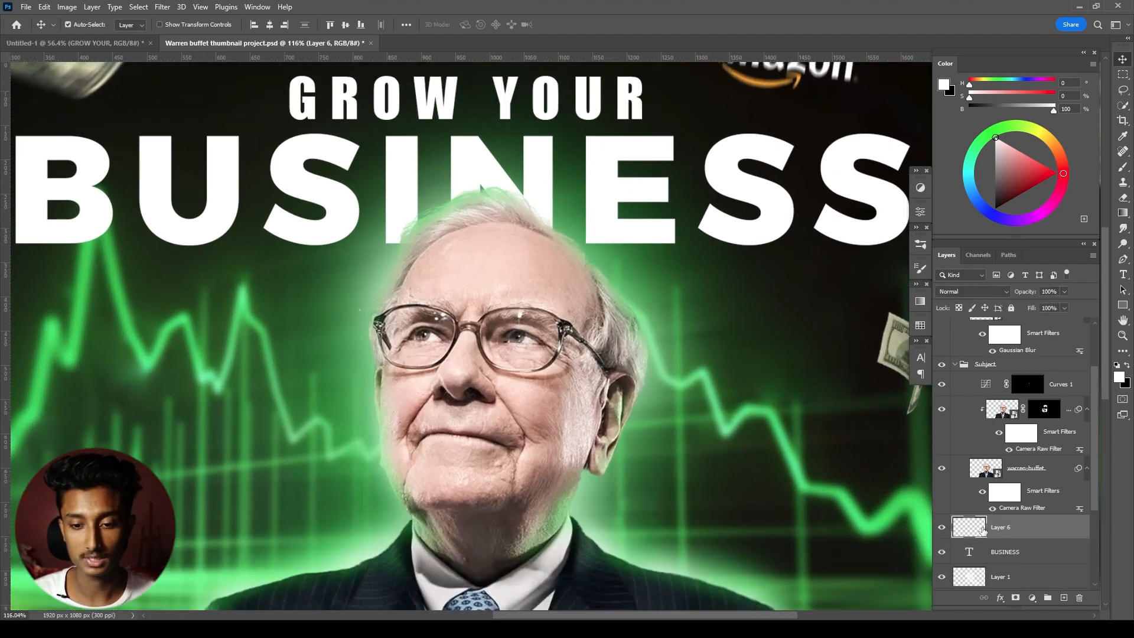
pyautogui.press('alt')
pyautogui.keyDown('alt'); pyautogui.click(1025, 537); pyautogui.keyUp('alt')
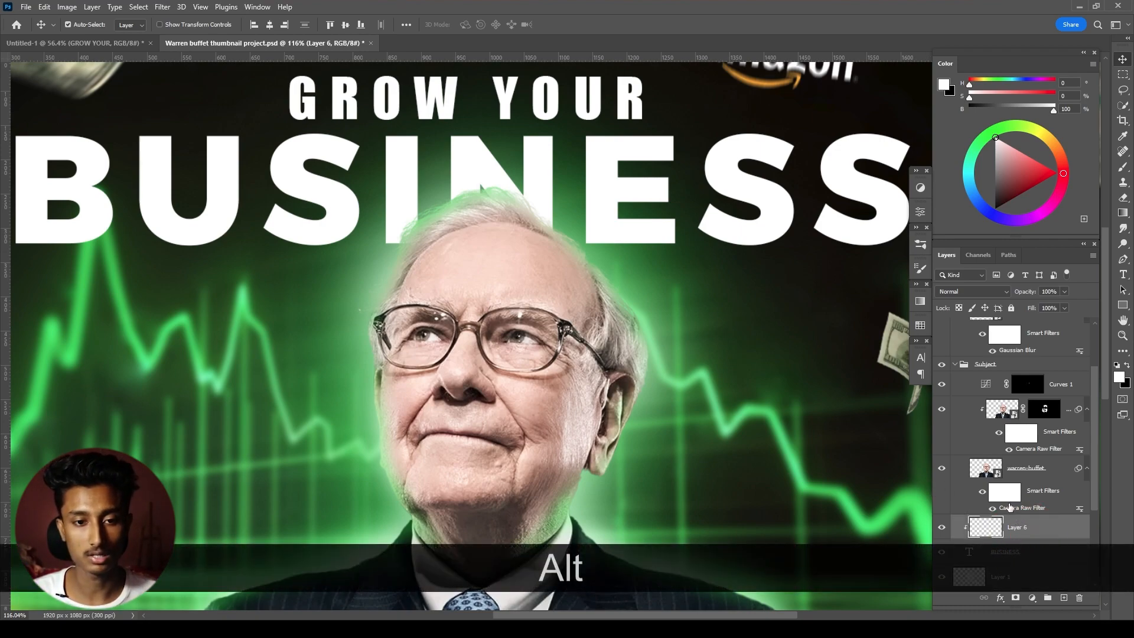
# - Paint a soft black shadow on the BUSINESS letters around the head with a 175 px brush at 25% flow
pyautogui.press('x')
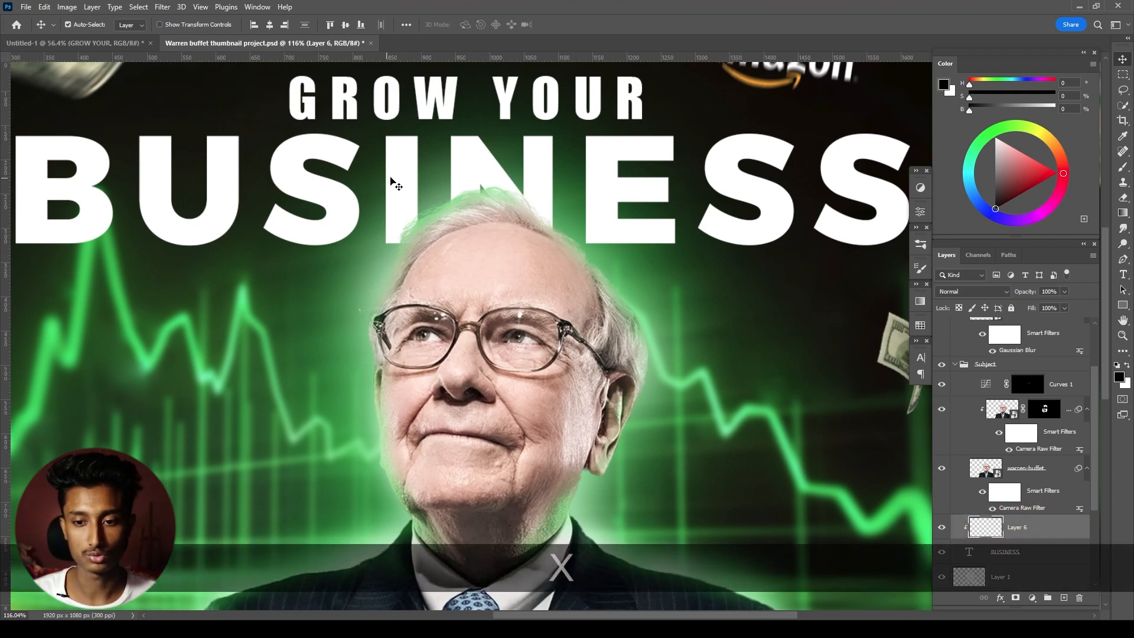
pyautogui.press('b')
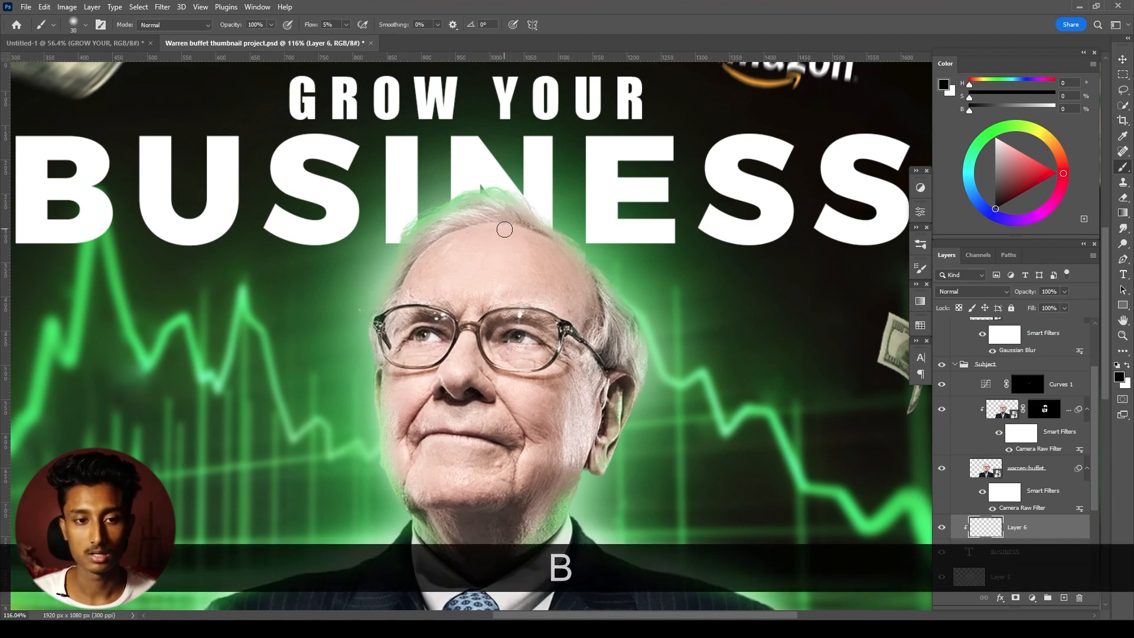
pyautogui.press(']')
pyautogui.press(']')
pyautogui.press(']')
pyautogui.press(']')
pyautogui.press(']')
pyautogui.press(']')
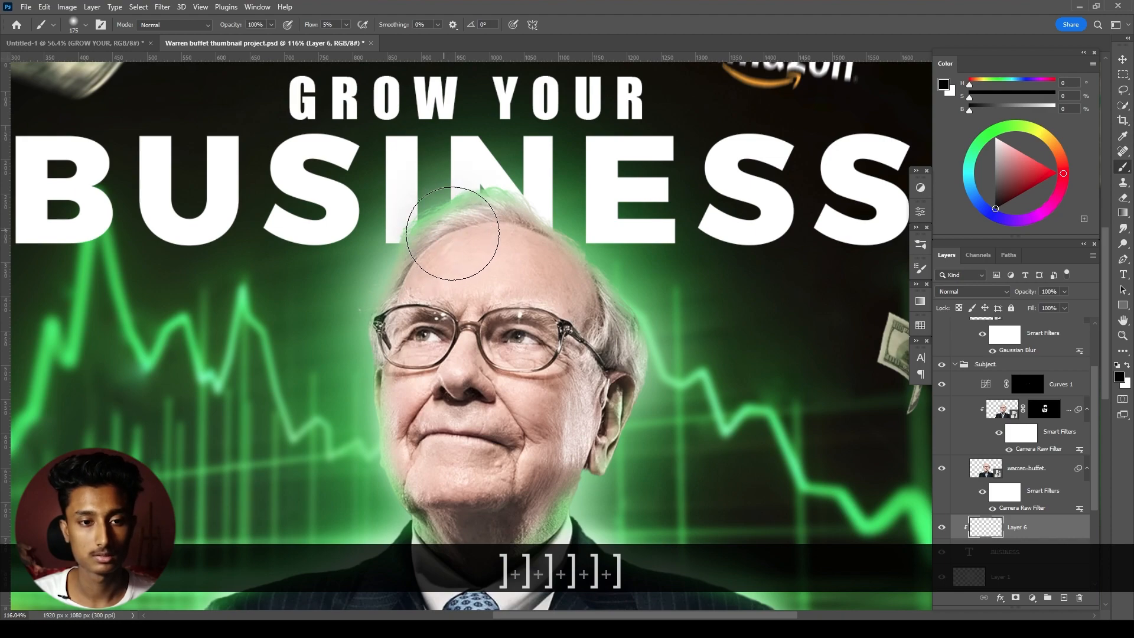
pyautogui.hotkey('ctrl', 'z')
pyautogui.hotkey('ctrl', 'z')
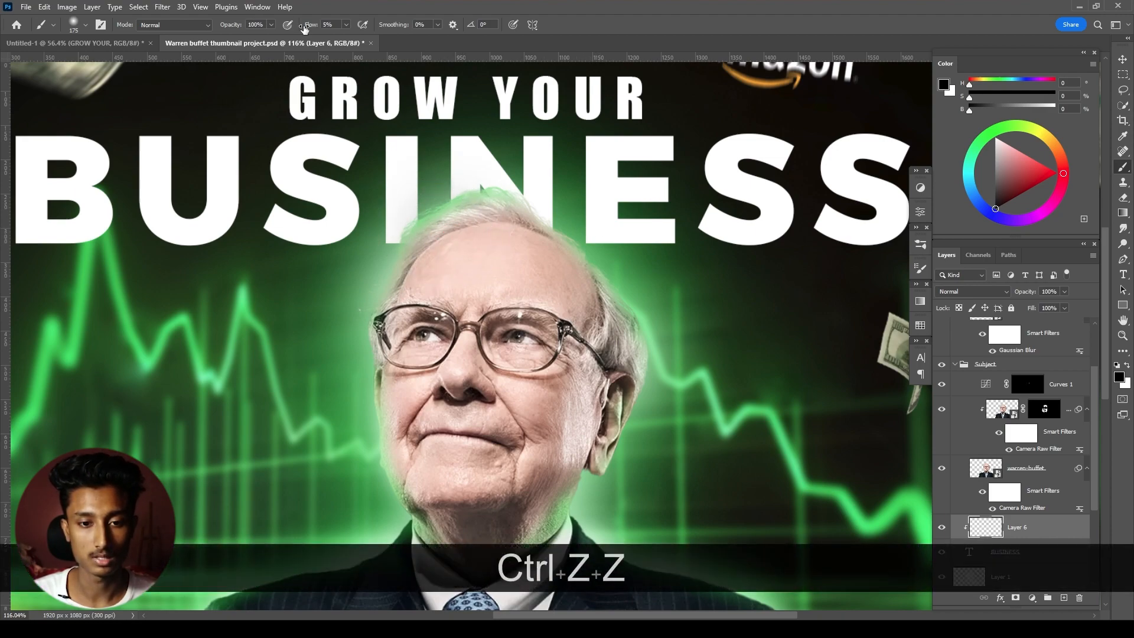
pyautogui.moveTo(321, 27); pyautogui.dragTo(319, 27)
pyautogui.moveTo(431, 246)
pyautogui.mouseDown()
pyautogui.moveTo(524, 240)
pyautogui.moveTo(553, 245)
pyautogui.moveTo(573, 269)
pyautogui.mouseUp()
pyautogui.click(426, 266)
# - Extend the black shading across the BUSINESS letters with a larger soft brush, undoing the unwanted dab
pyautogui.scroll(-7, 619, 361)
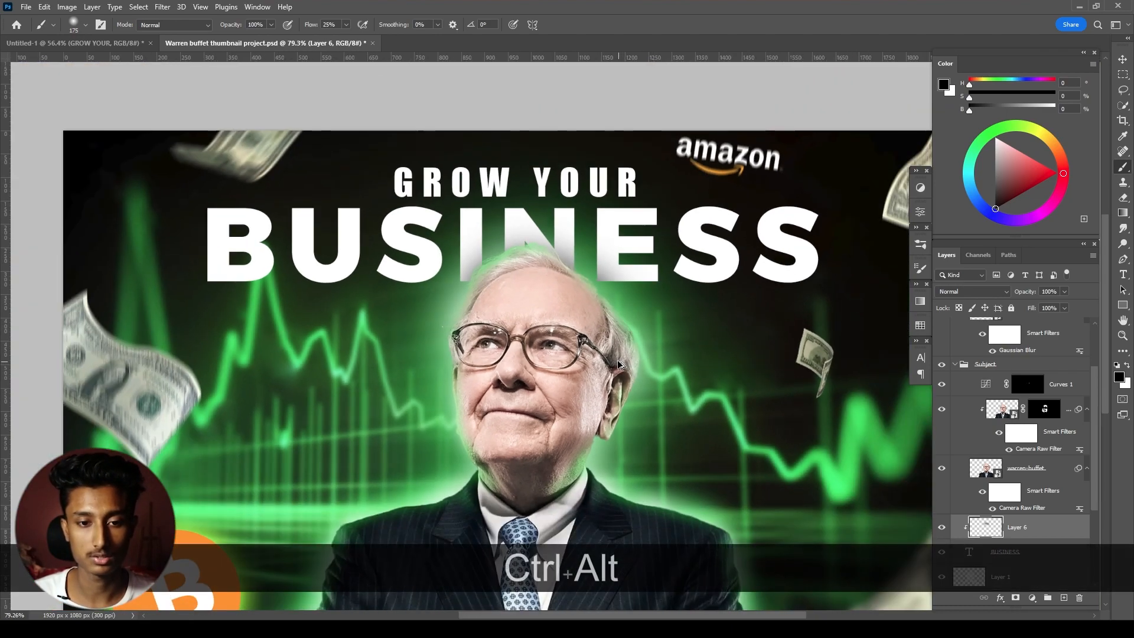
pyautogui.moveTo(671, 386); pyautogui.dragTo(647, 350)
pyautogui.scroll(2, 510, 272)
pyautogui.press(']')
pyautogui.press(']')
pyautogui.press(']')
pyautogui.press(']')
pyautogui.press(']')
pyautogui.press(']')
pyautogui.press(']')
pyautogui.click(379, 279)
pyautogui.hotkey('ctrl', 'z')
pyautogui.press('[')
pyautogui.press('[')
# - Add a mask to the shading layer and paint black along the top of BUSINESS to hide the shading there
pyautogui.click(1016, 597)
pyautogui.press('x')
pyautogui.moveTo(730, 135); pyautogui.dragTo(354, 135)
pyautogui.moveTo(478, 223); pyautogui.dragTo(434, 225)
pyautogui.moveTo(547, 298); pyautogui.dragTo(552, 298)
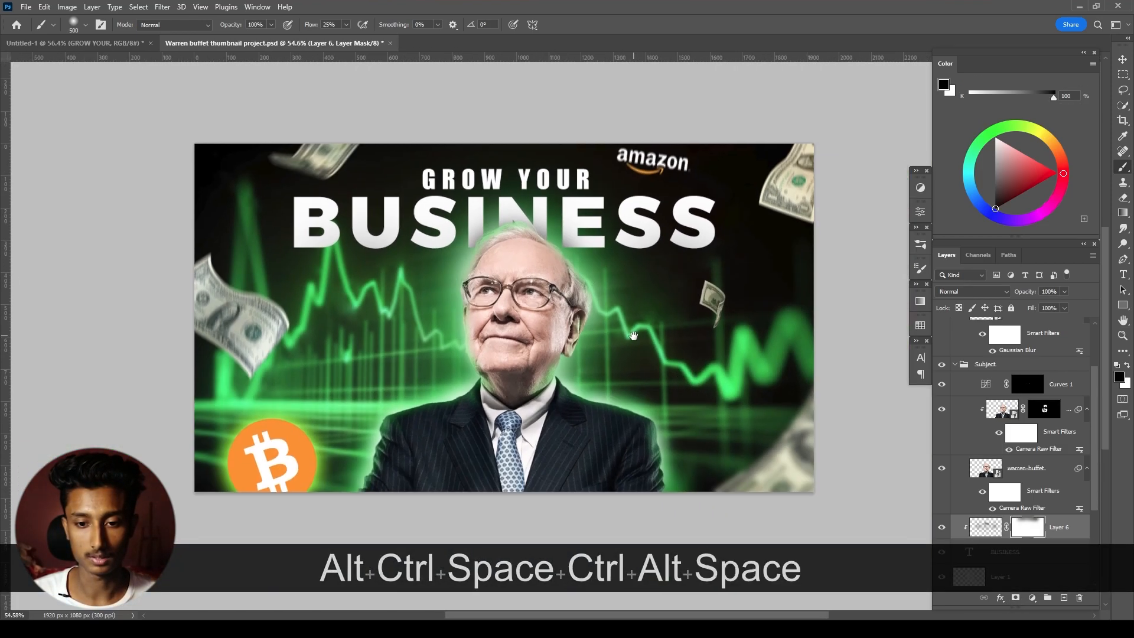
# - Create a new empty layer directly above the hidden Color Fill 1 layer
pyautogui.moveTo(735, 223); pyautogui.dragTo(721, 257)
pyautogui.hotkey('ctrl', 'alt')
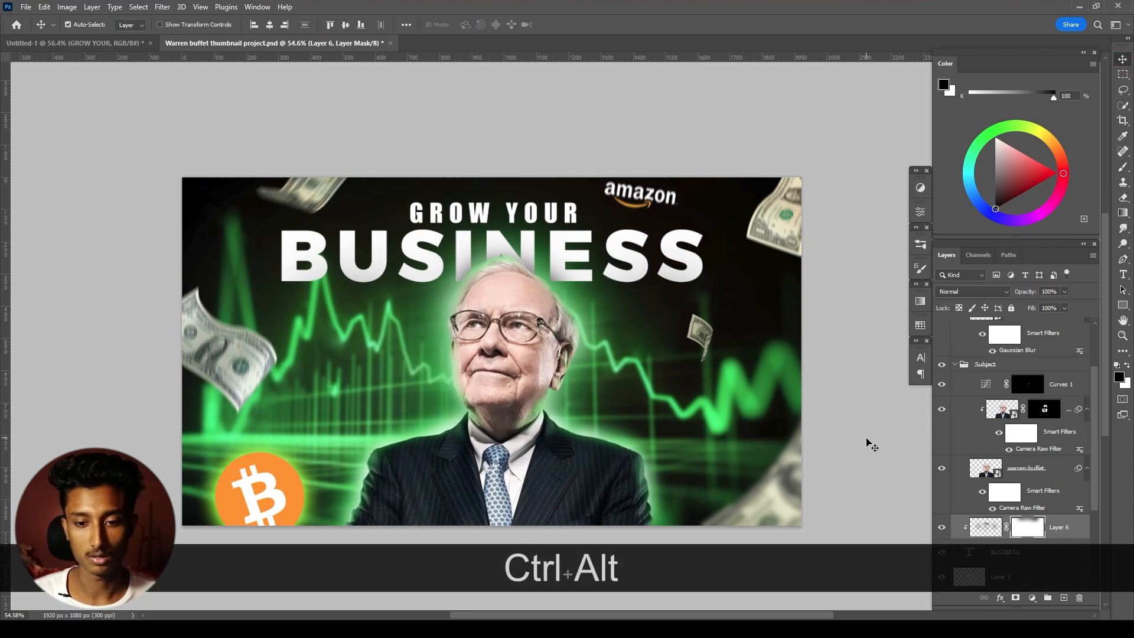
pyautogui.click(873, 446)
pyautogui.scroll(-3, 1003, 525)
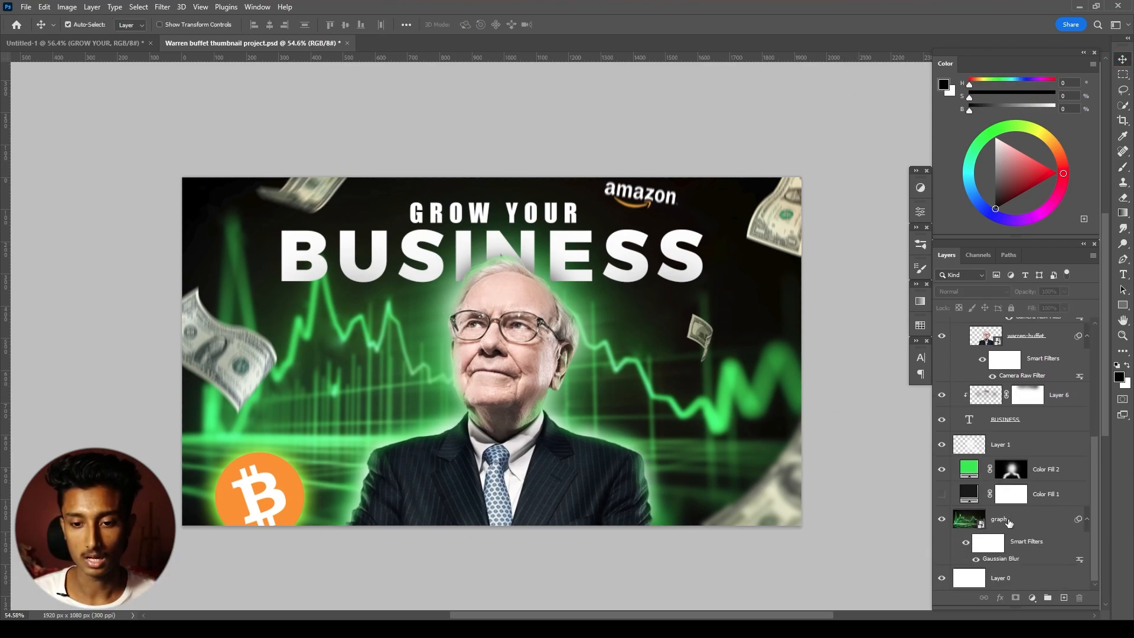
pyautogui.click(1009, 521)
pyautogui.click(1054, 499)
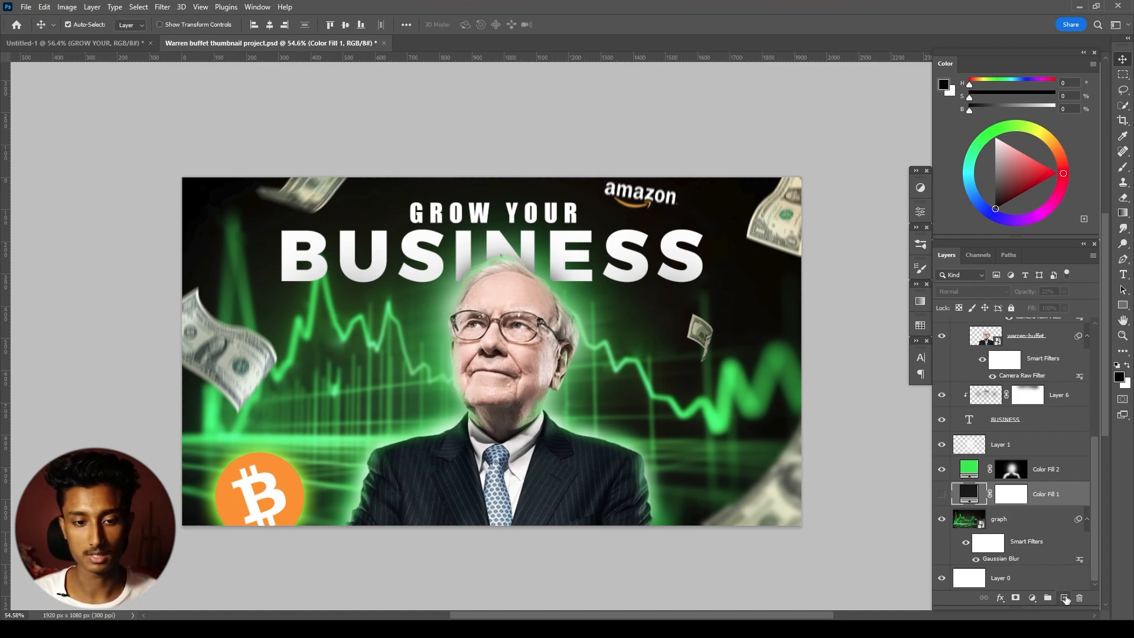
pyautogui.click(1064, 597)
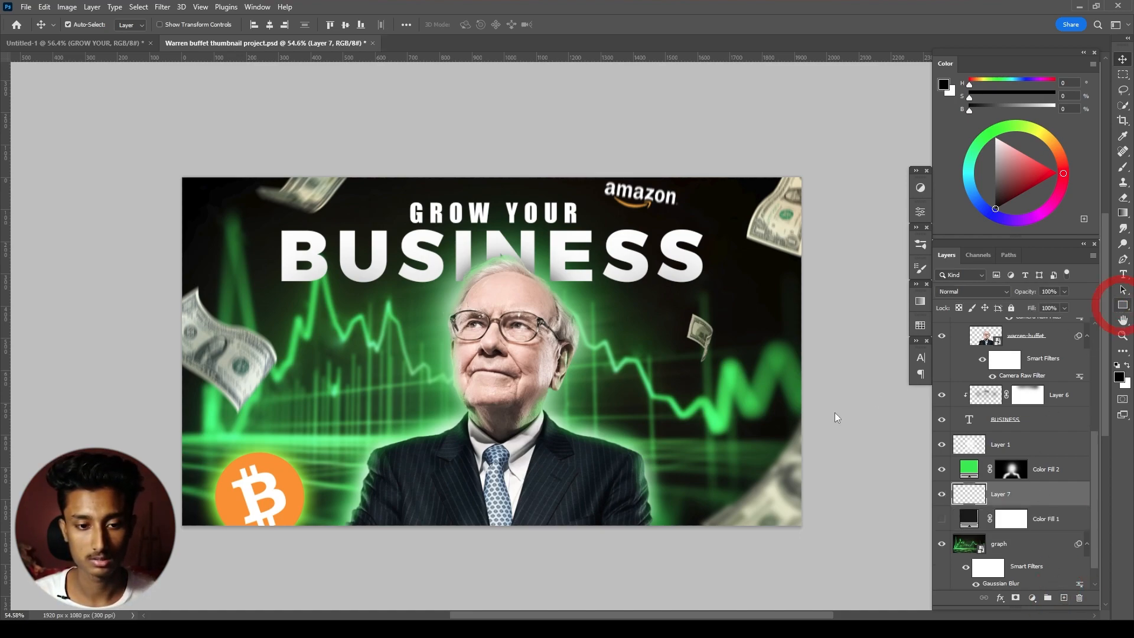
# - Draw a black rectangle about 2186 x 715 px across the lower part of the canvas and set its opacity to 77%
pyautogui.press('u')
pyautogui.moveTo(167, 412); pyautogui.dragTo(873, 590)
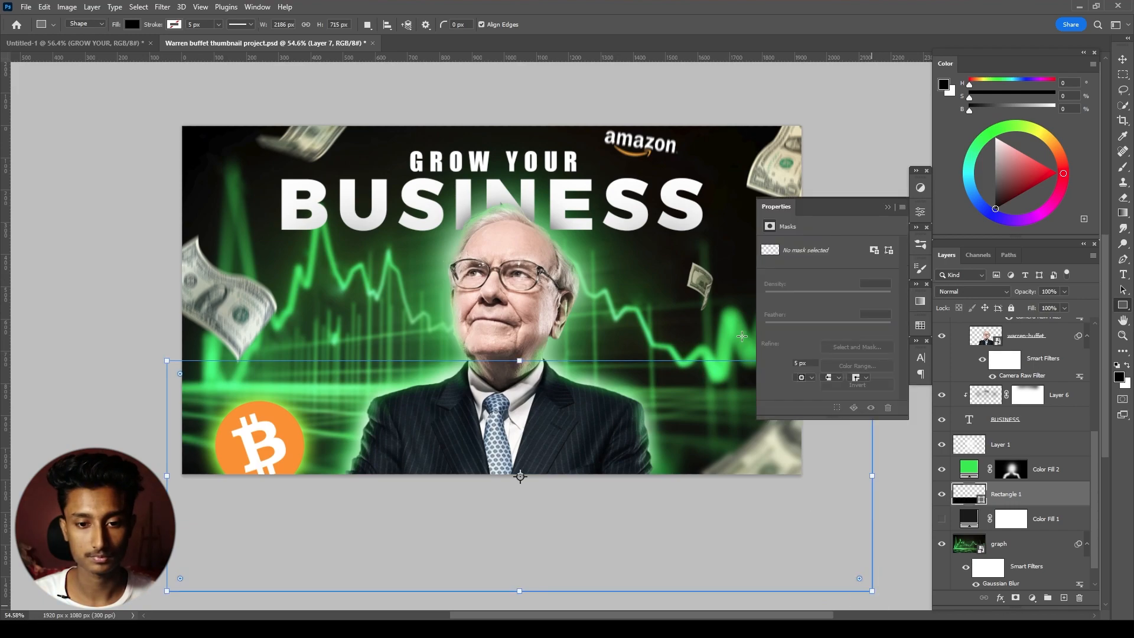
pyautogui.click(886, 208)
pyautogui.press('v')
pyautogui.press('7')
pyautogui.press('7')
# - Convert the black rectangle to a smart object and apply a 36 px Gaussian Blur to it
pyautogui.click(162, 7)
pyautogui.click(336, 202)
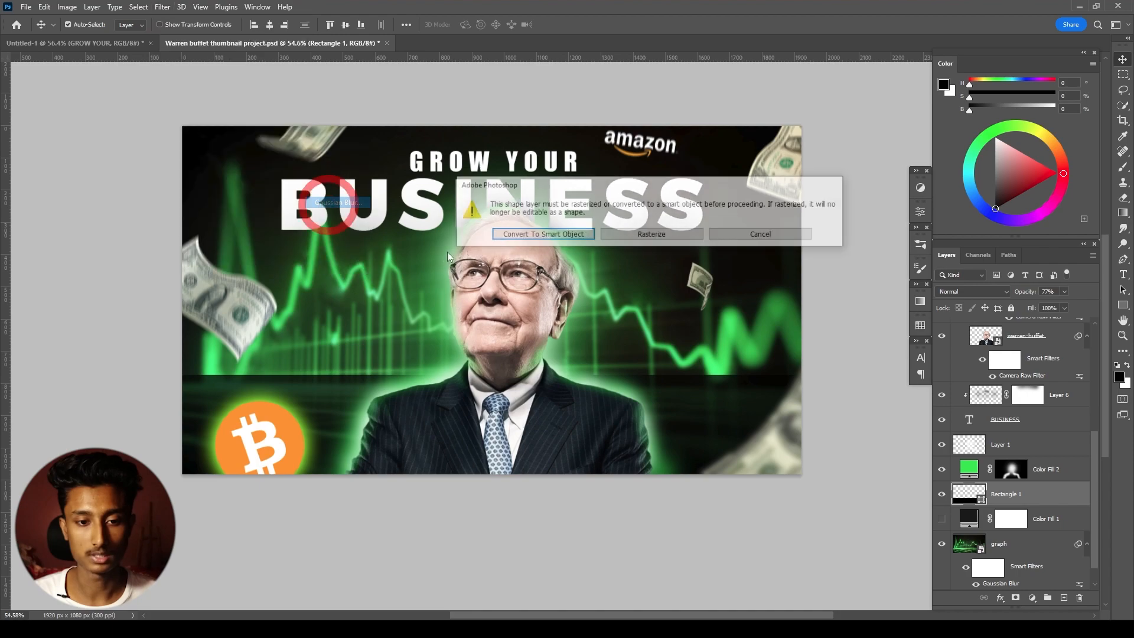
pyautogui.press('Return')
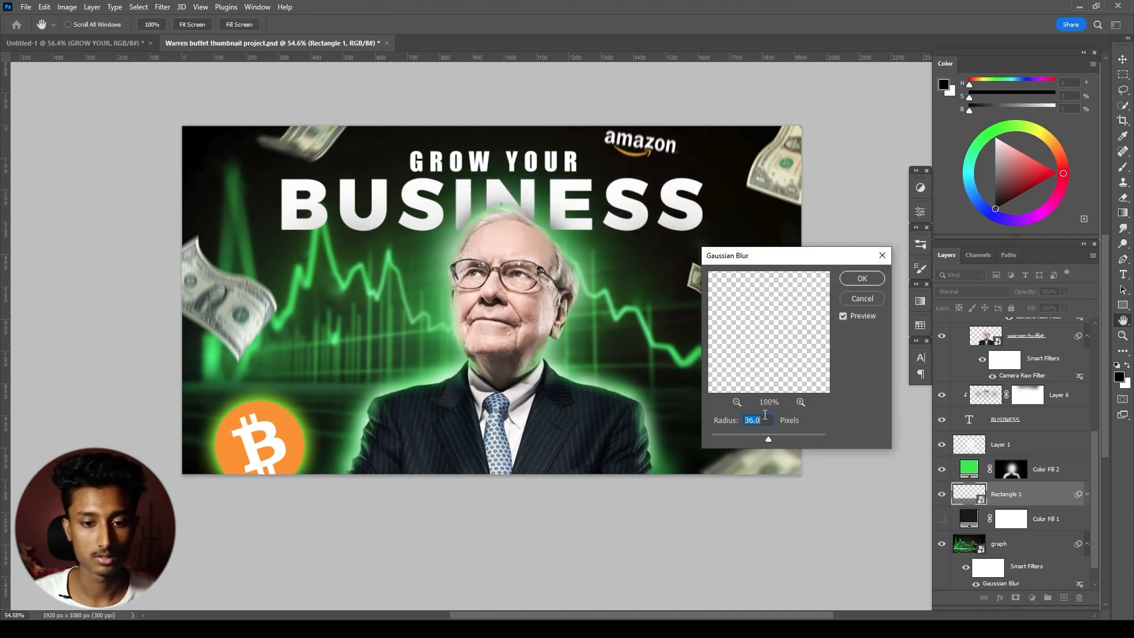
pyautogui.click(851, 283)
# - Shift the blurred black rectangle slightly lower with Free Transform
pyautogui.hotkey('ctrl', 't')
pyautogui.press('Return')
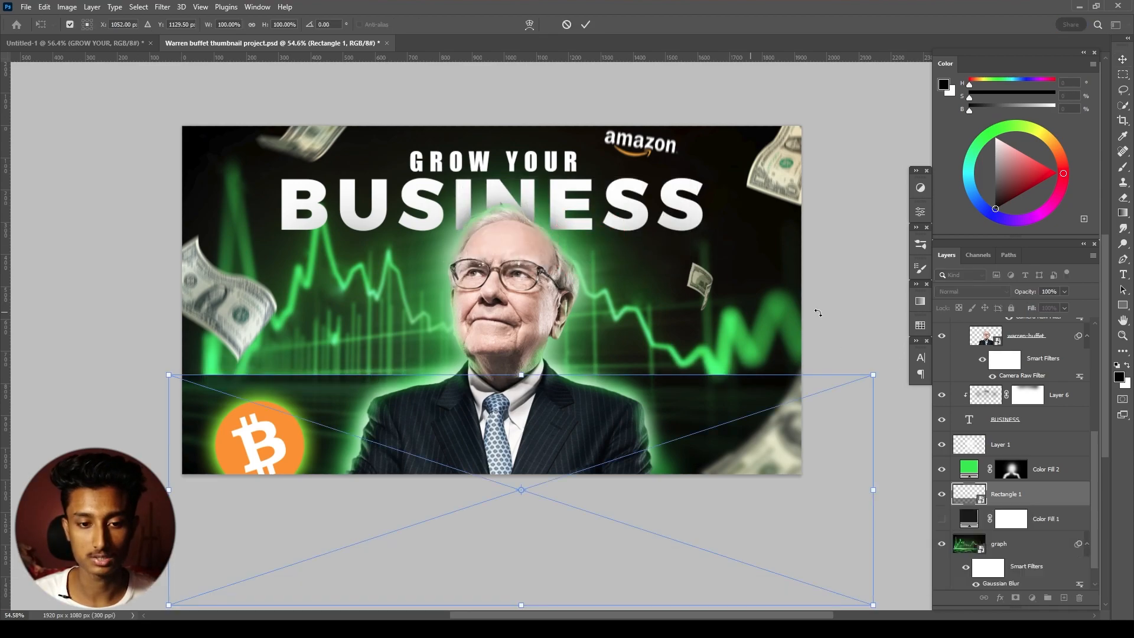
pyautogui.moveTo(608, 409); pyautogui.dragTo(601, 426)
pyautogui.click(585, 24)
# - Show the dark Color Fill 1 layer above the graph and reduce its opacity to 33%
pyautogui.scroll(-3, 650, 271)
pyautogui.moveTo(609, 274); pyautogui.dragTo(594, 312)
pyautogui.scroll(2, 590, 343)
pyautogui.scroll(-1, 1035, 547)
pyautogui.moveTo(1030, 295); pyautogui.dragTo(1030, 296)
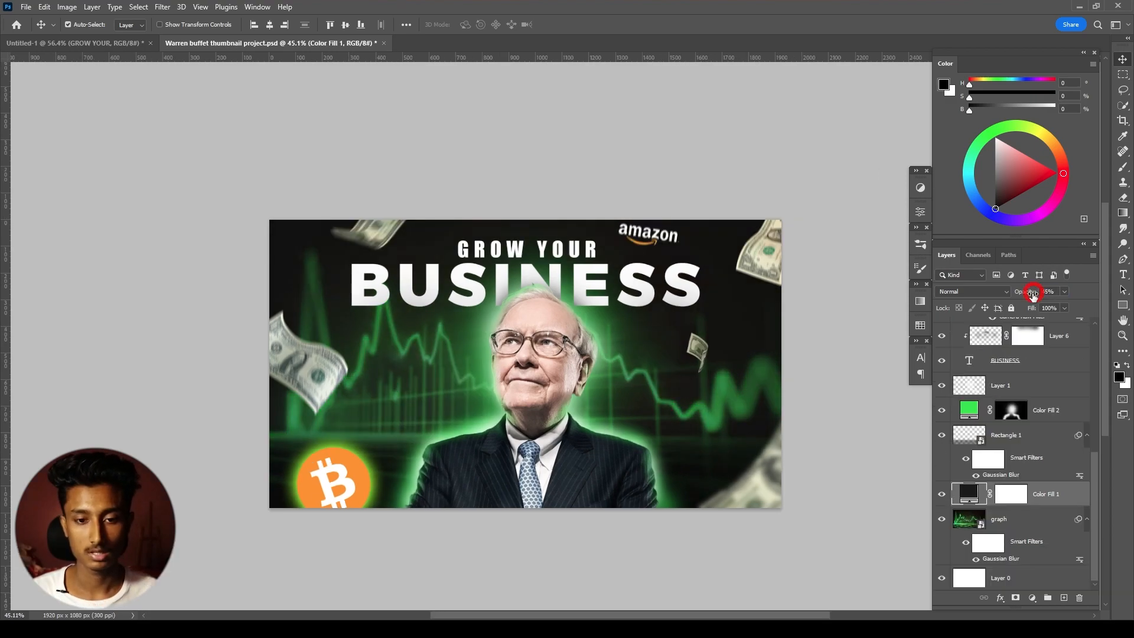
pyautogui.press('space')
pyautogui.moveTo(804, 280); pyautogui.dragTo(797, 295)
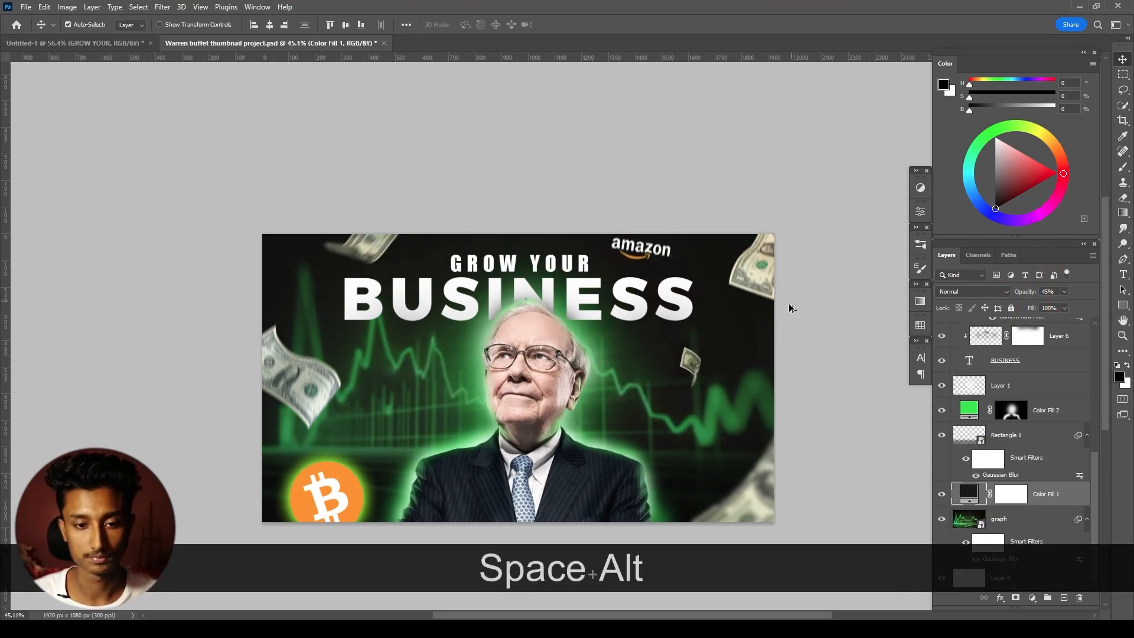
pyautogui.scroll(1, 763, 353)
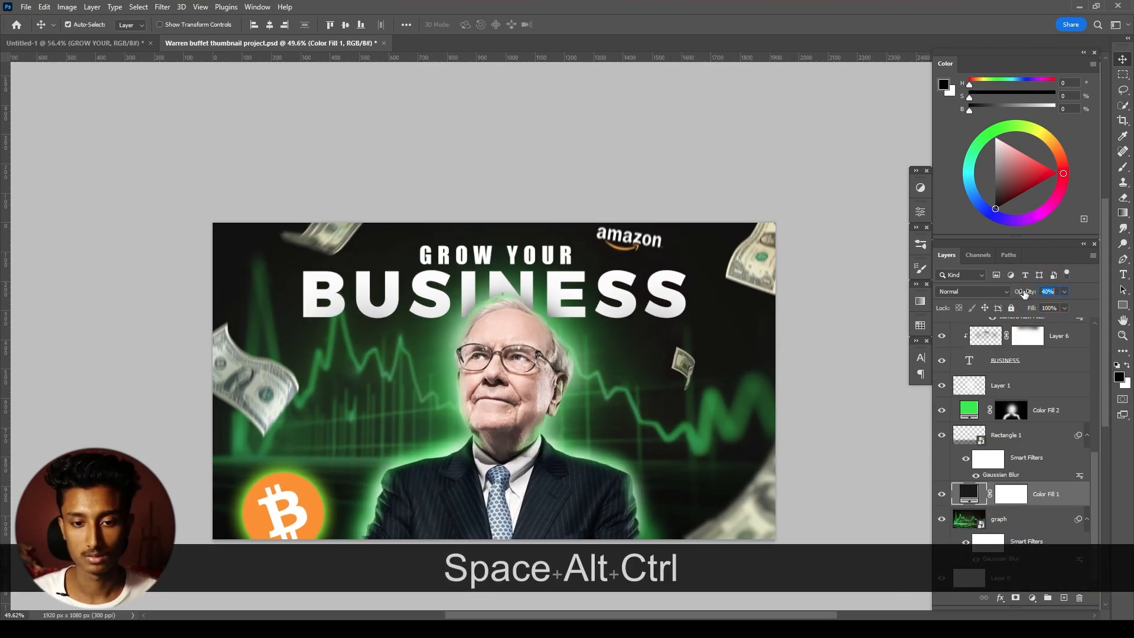
pyautogui.moveTo(1024, 294); pyautogui.dragTo(1020, 293)
pyautogui.scroll(-2, 824, 353)
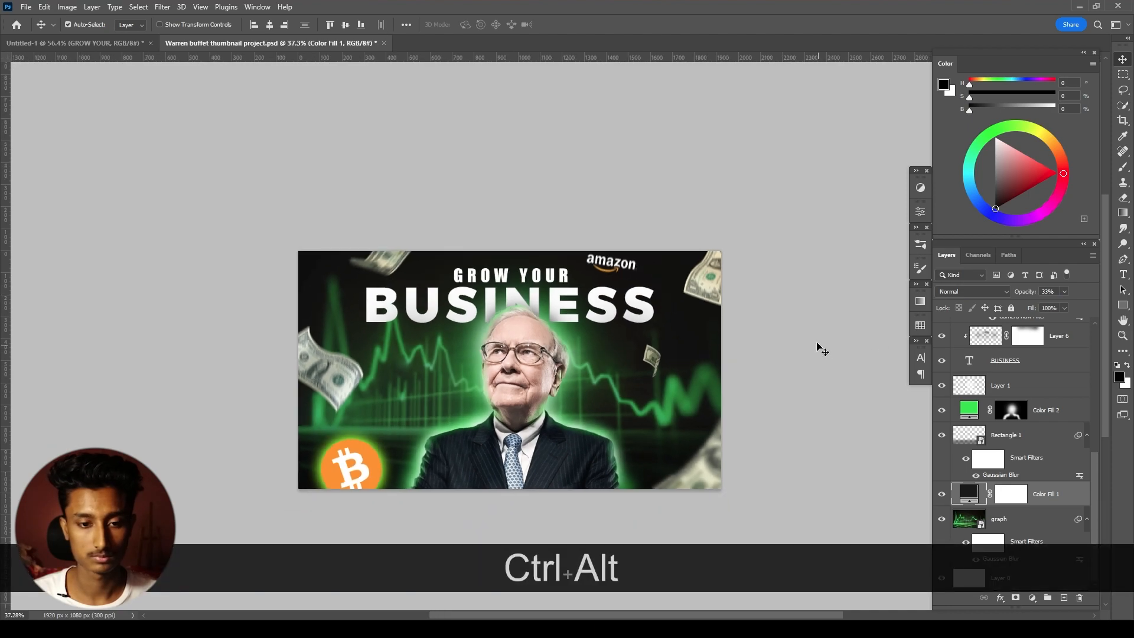
# - Move the amazon logo up and to the right so the canvas's upper edge crops it slightly
pyautogui.moveTo(760, 316); pyautogui.dragTo(753, 294)
pyautogui.scroll(4, 601, 368)
pyautogui.moveTo(593, 345); pyautogui.dragTo(610, 318)
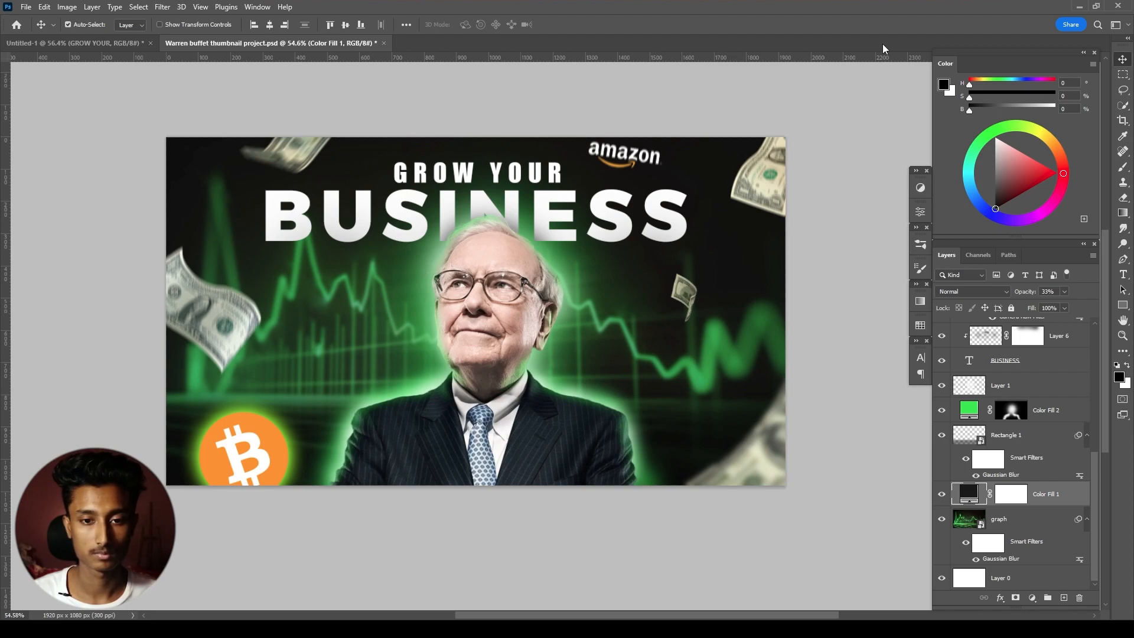
pyautogui.hotkey('ctrl', 'alt')
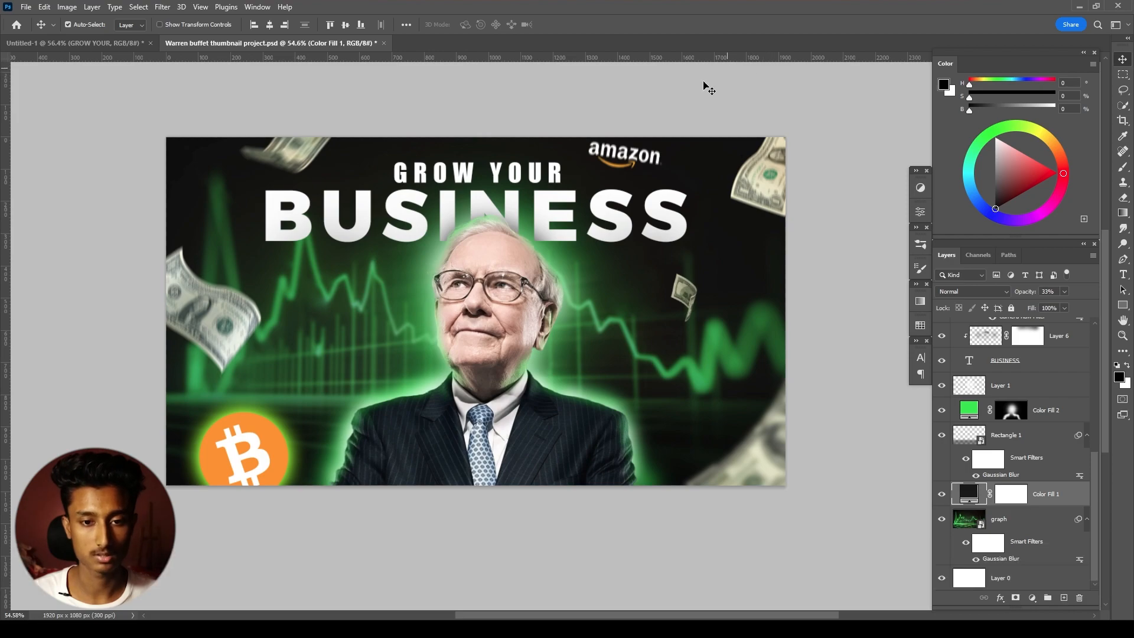
pyautogui.click(656, 159)
pyautogui.moveTo(654, 155); pyautogui.dragTo(678, 144)
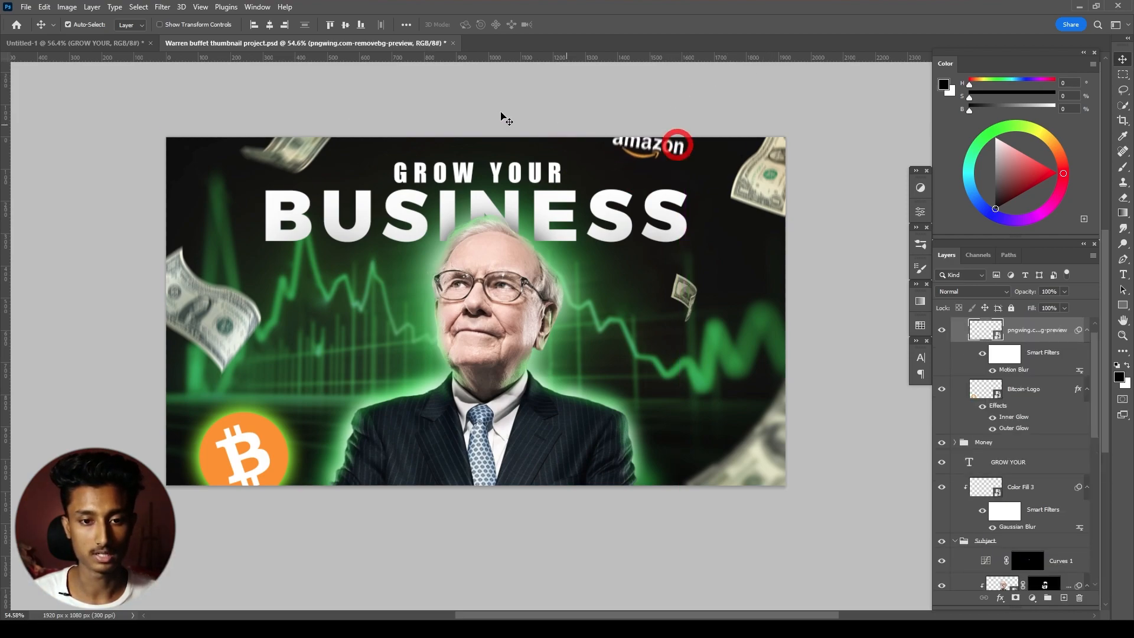
# - Move the dollar bill above the headline up and to the left, and shift the bill at the canvas's left edge lower
pyautogui.click(309, 151)
pyautogui.moveTo(280, 136); pyautogui.dragTo(271, 130)
pyautogui.moveTo(201, 270); pyautogui.dragTo(208, 317)
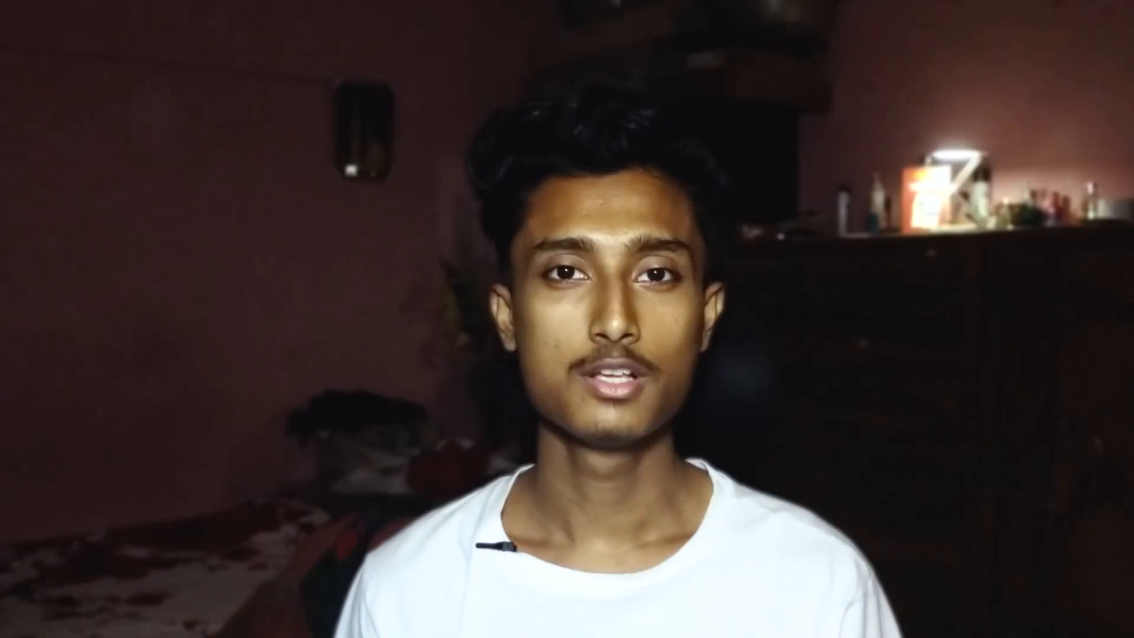